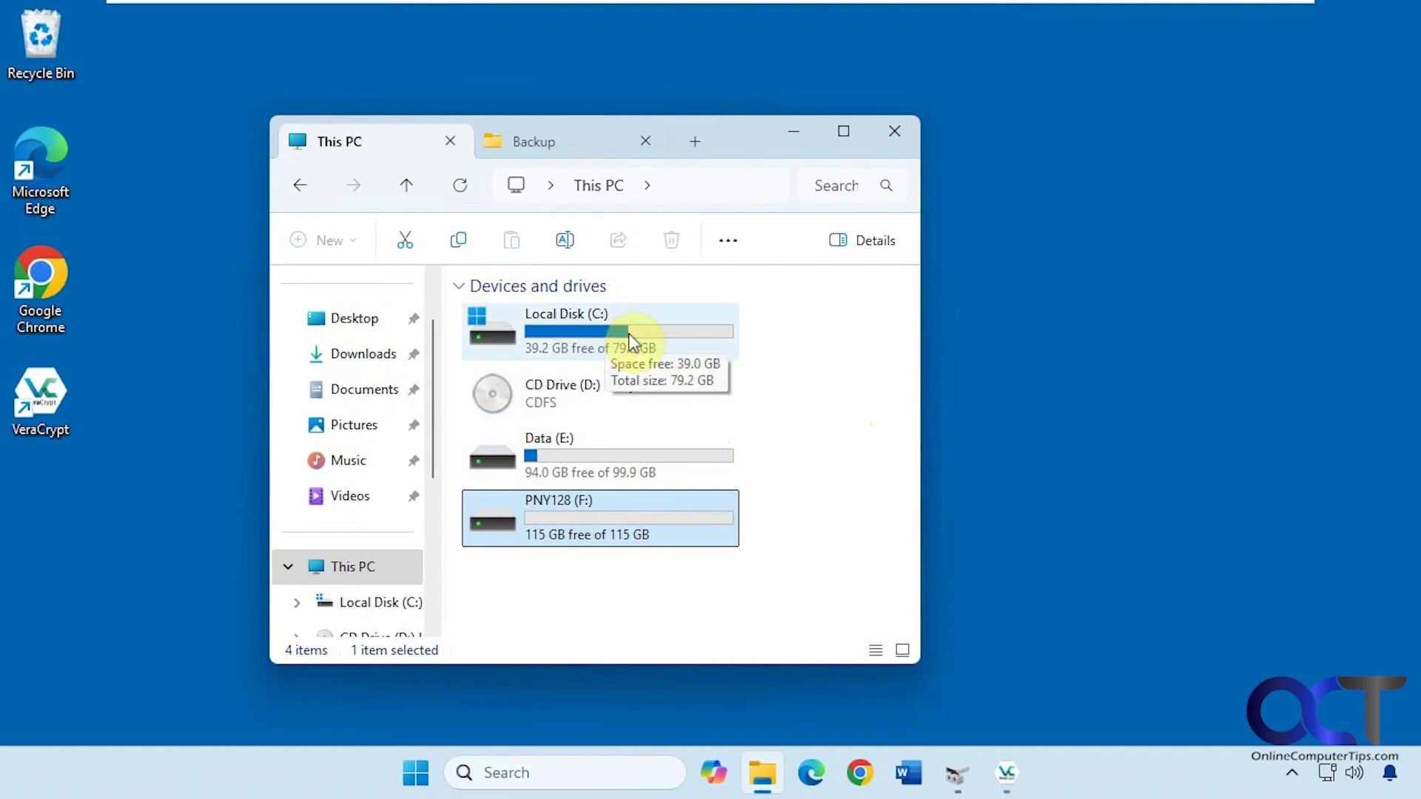
Open the Data (E:) drive in File Explorer and bring VeraCrypt's main window forward.
double_click(593, 464)
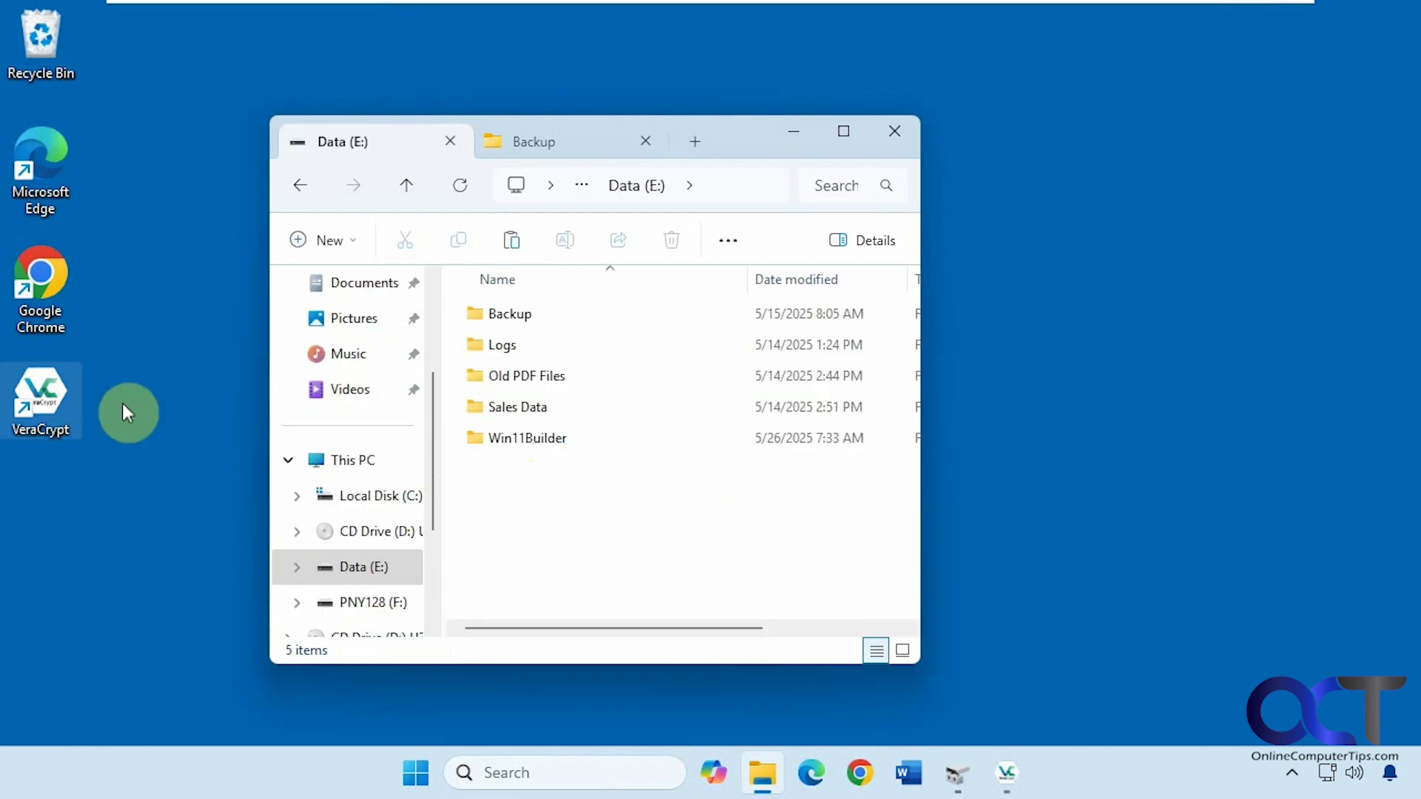
left_click(998, 768)
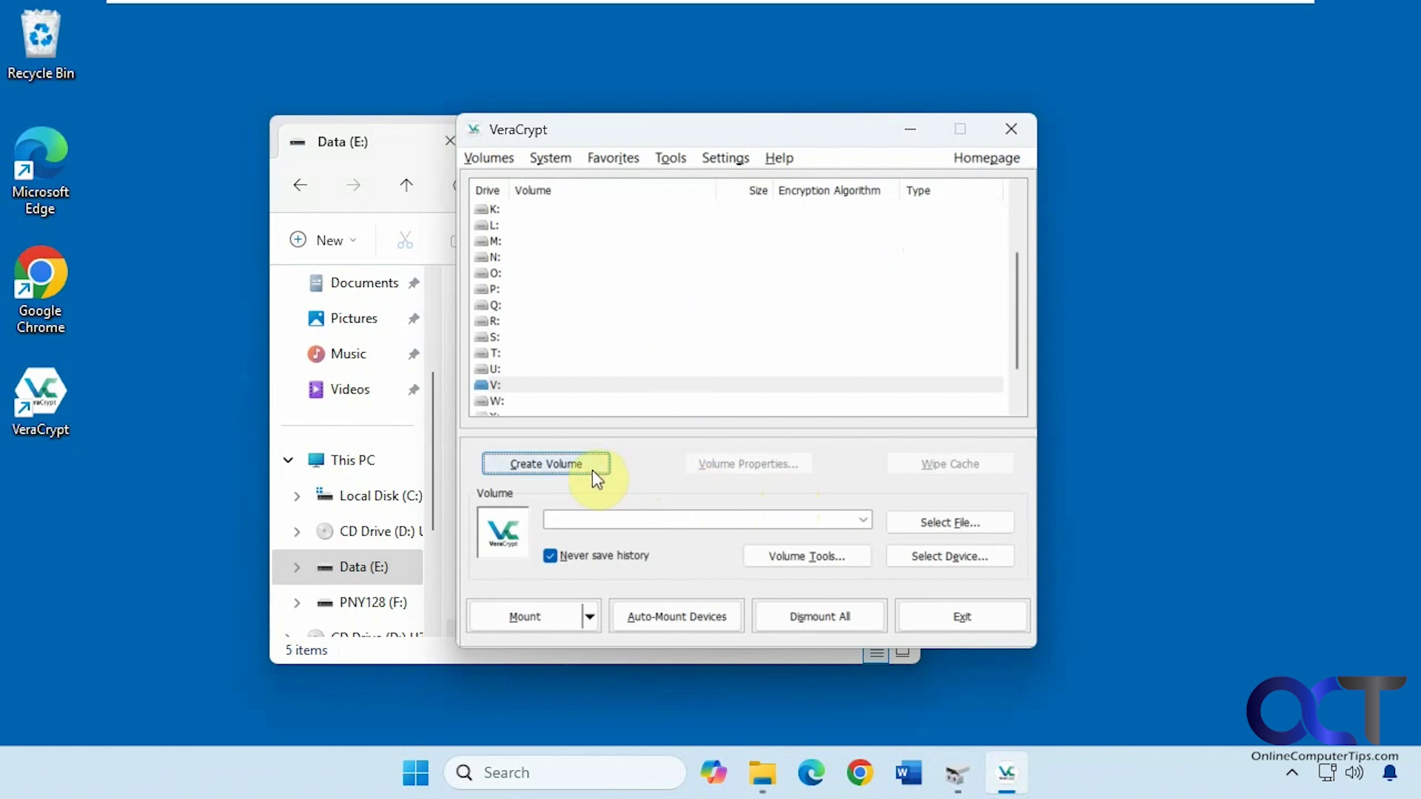
Start a new standard VeraCrypt volume as an encrypted file container.
left_click(574, 463)
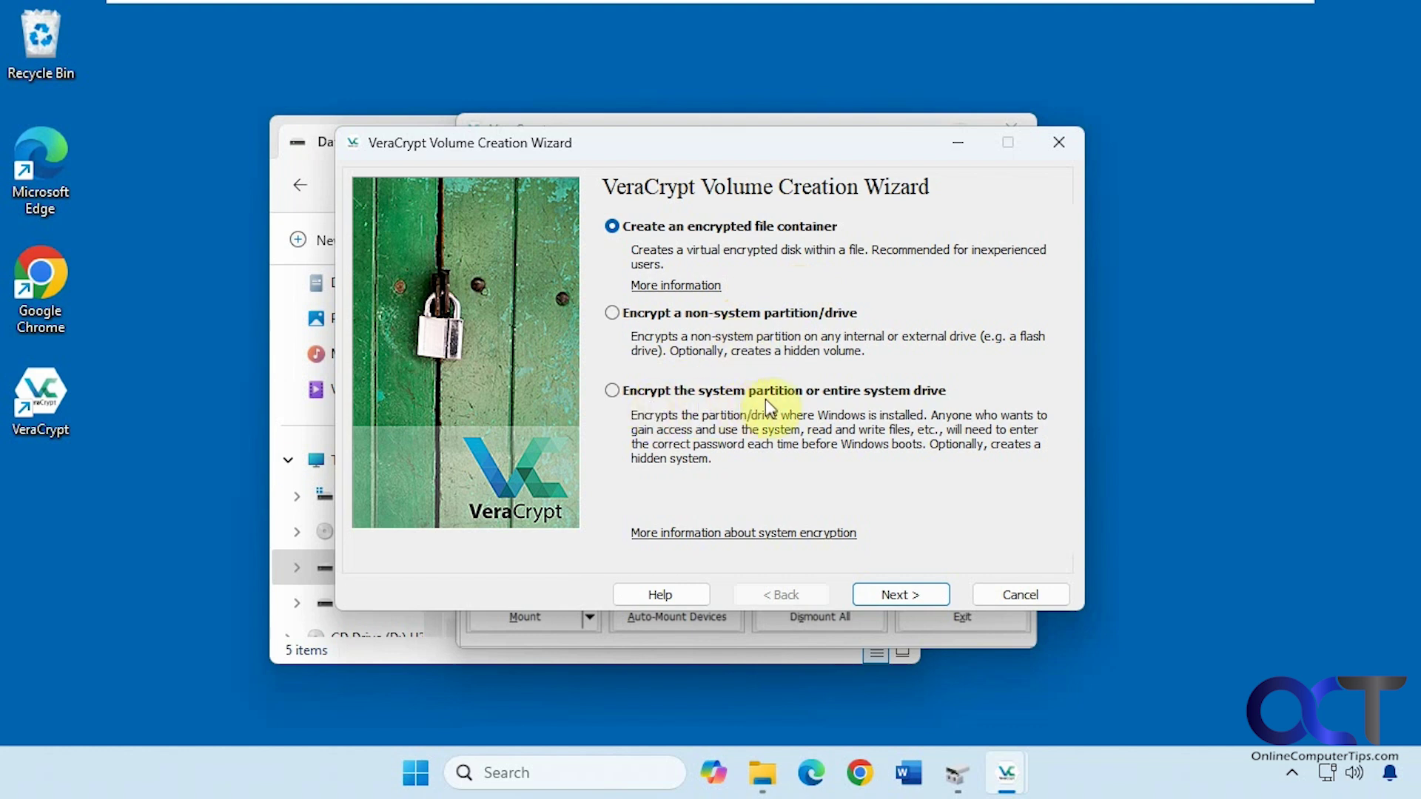
left_click(894, 584)
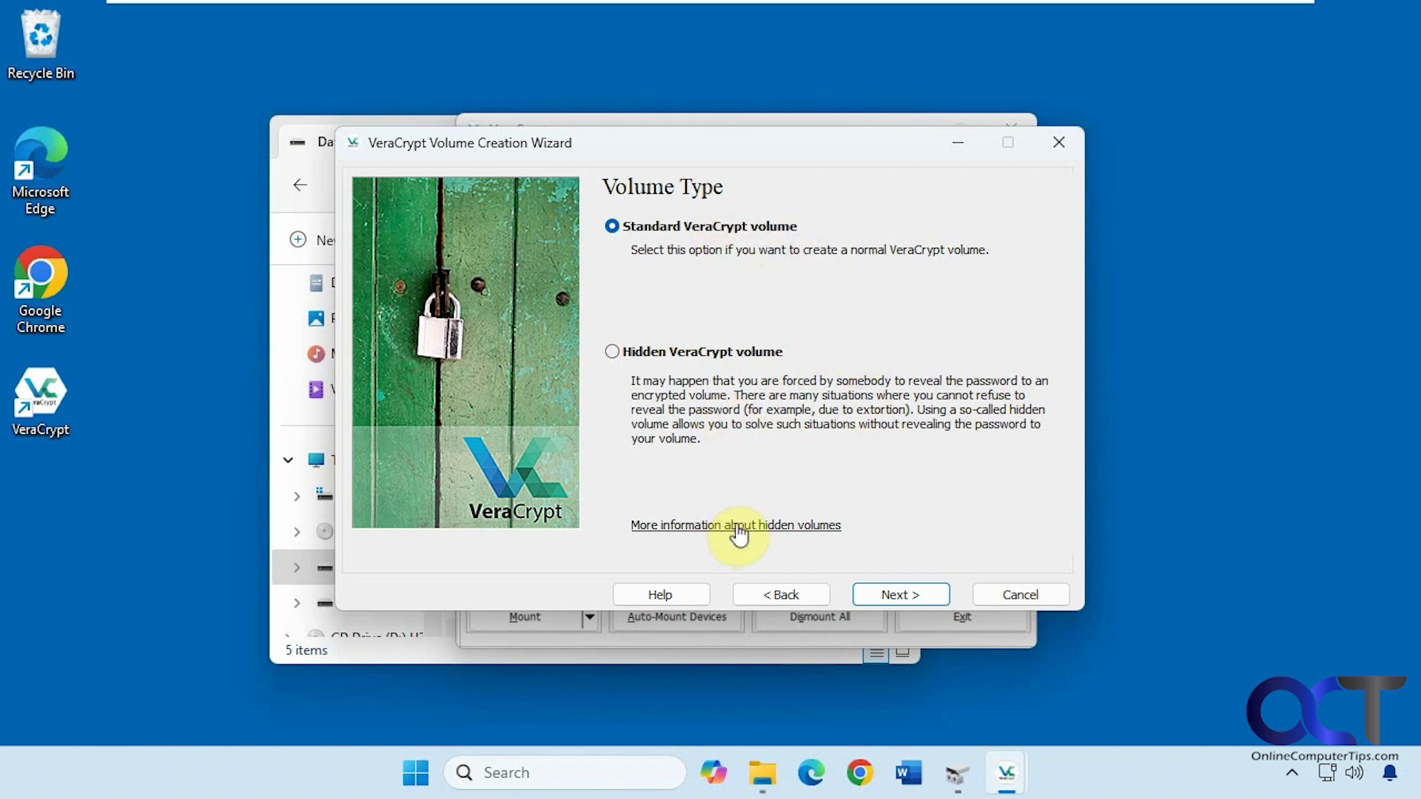
left_click(901, 589)
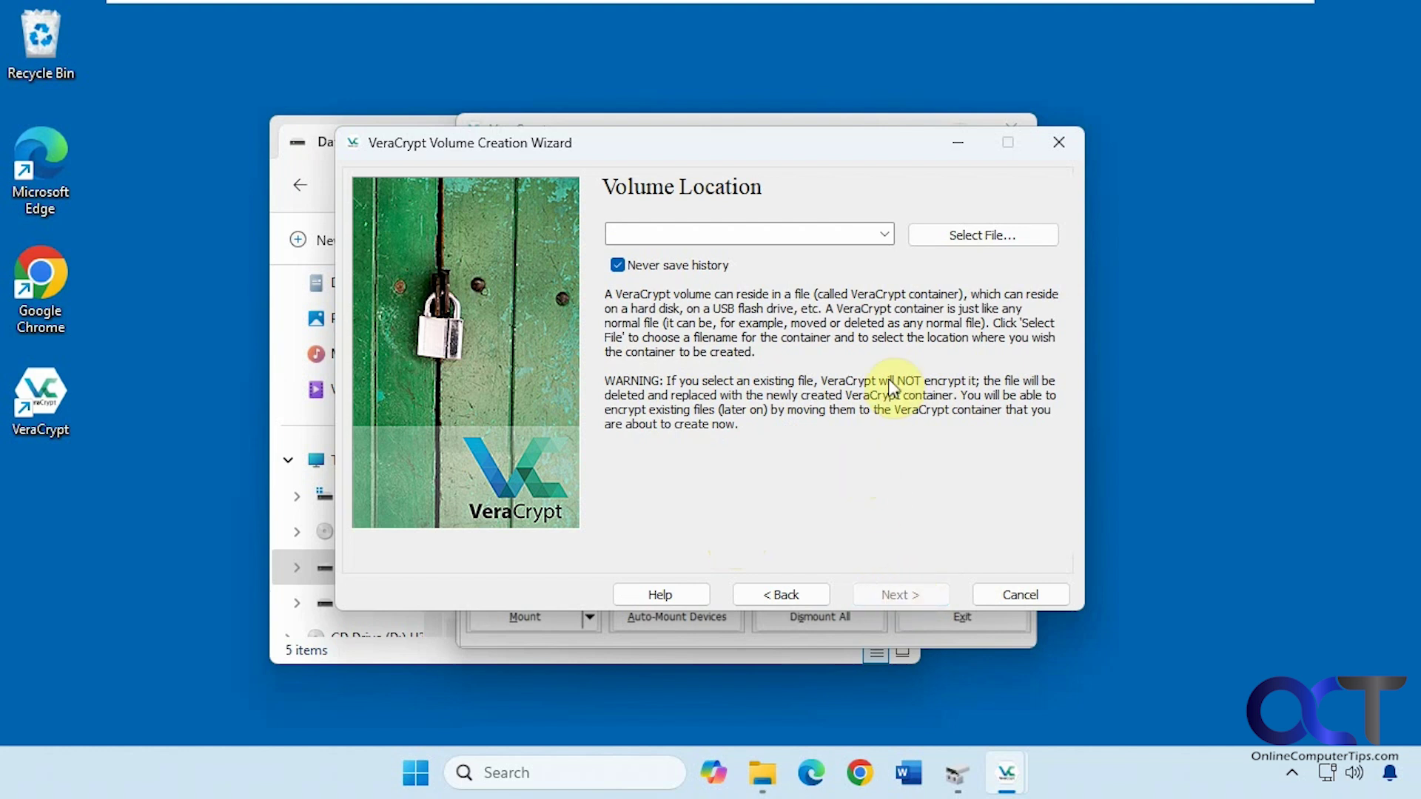
Set the container location to a new file named SecureLocation on Data (E:).
left_click(970, 235)
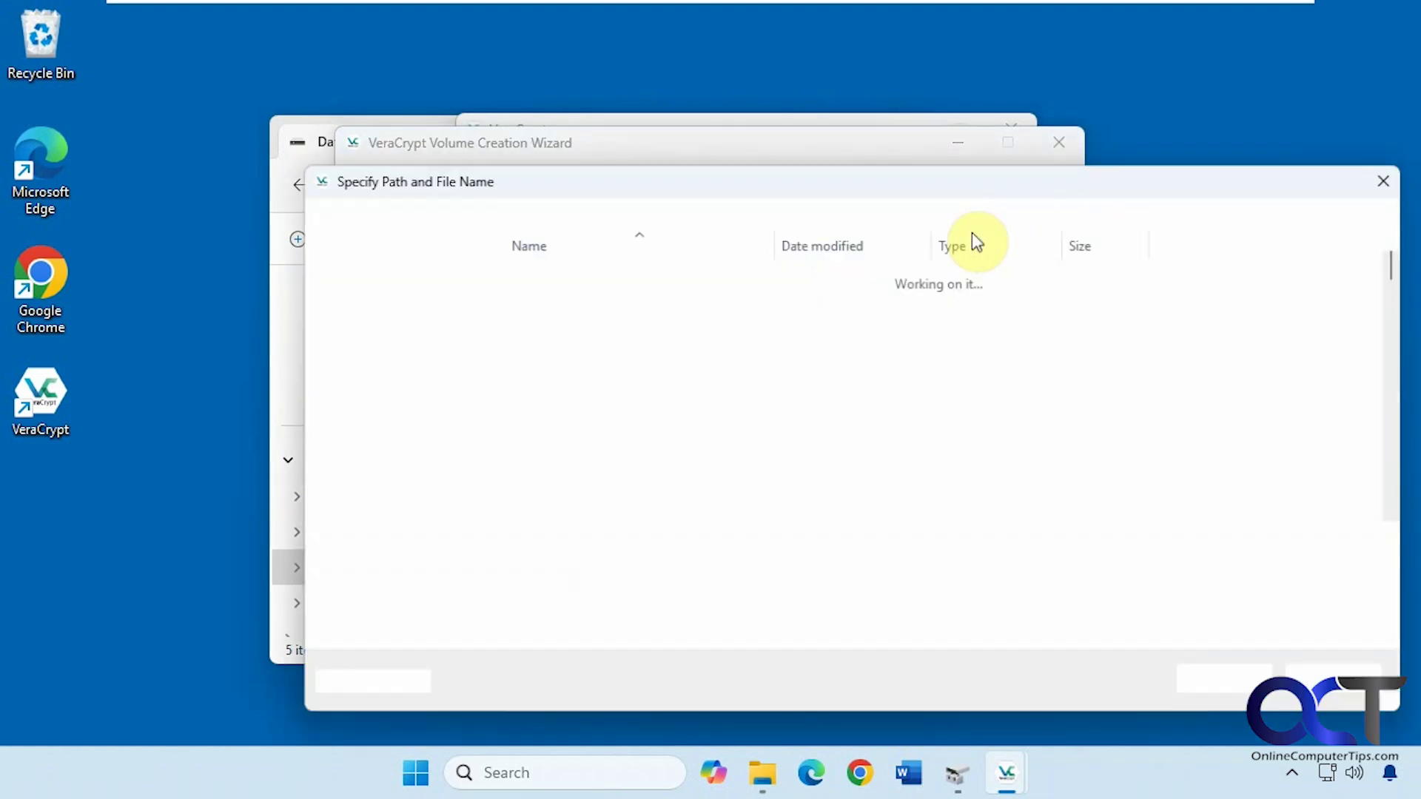
scroll(406, 479, "down", 3)
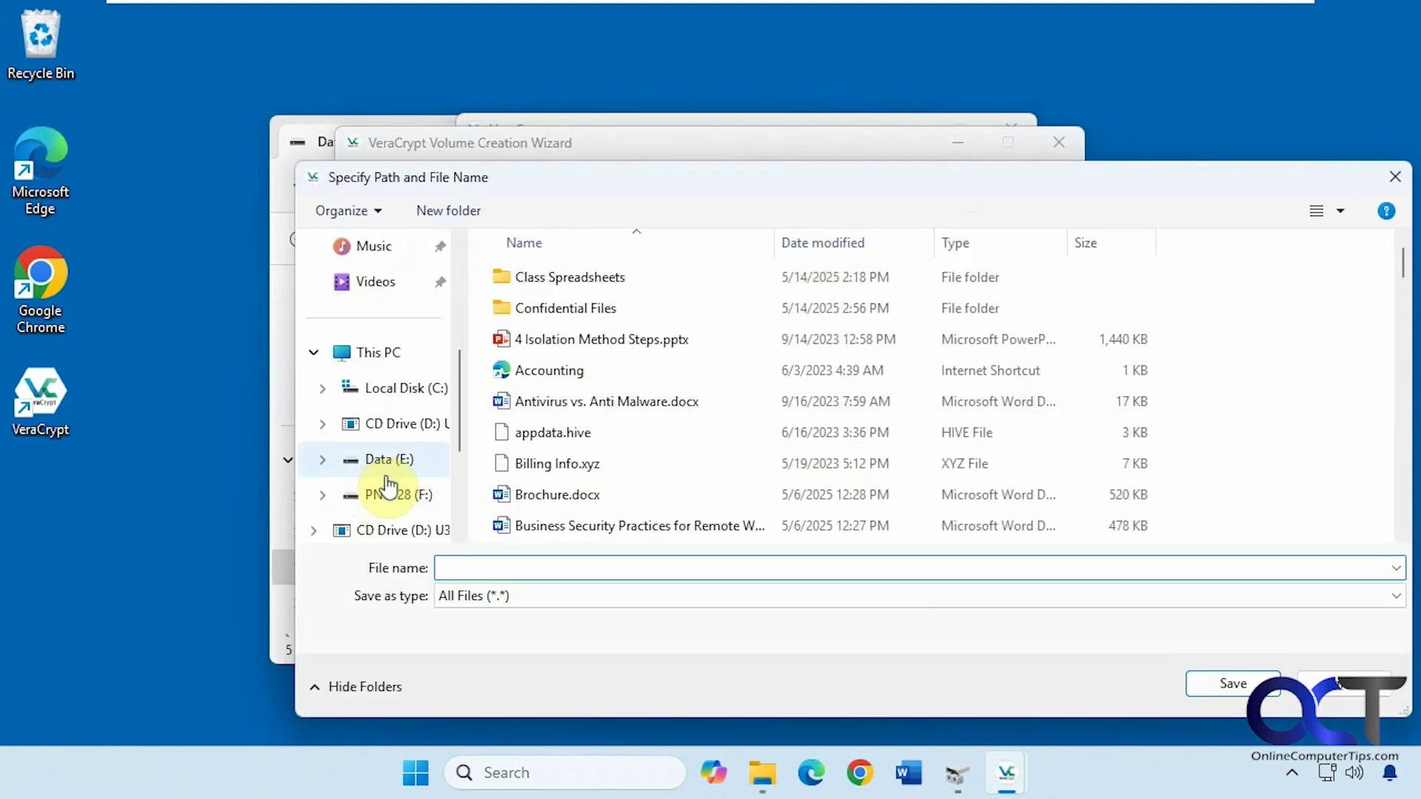
left_click(398, 466)
left_click(494, 568)
type("Secure")
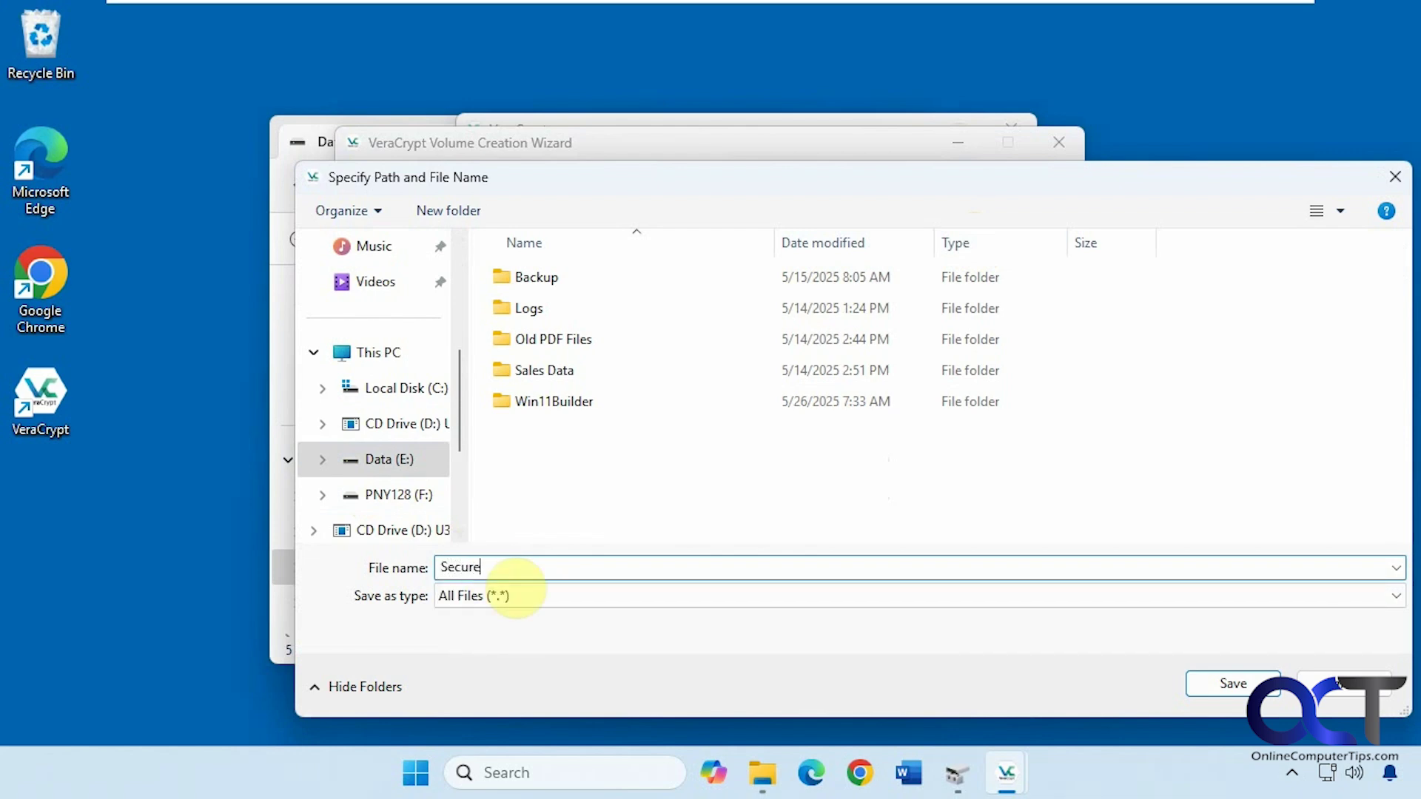
type("Location")
left_click(1208, 682)
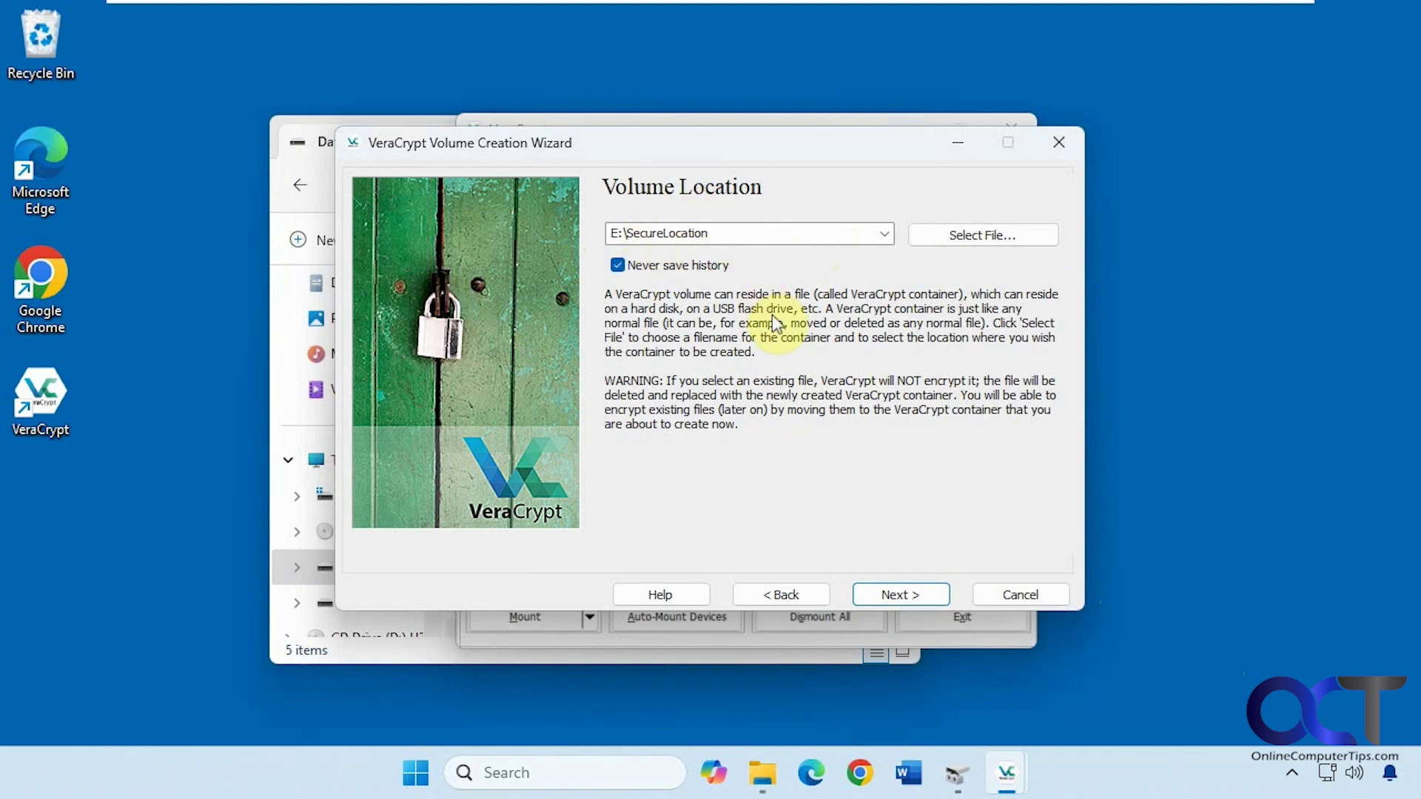
Keep AES encryption with SHA-512 hashing and set the container size to 500 MB.
left_click(897, 593)
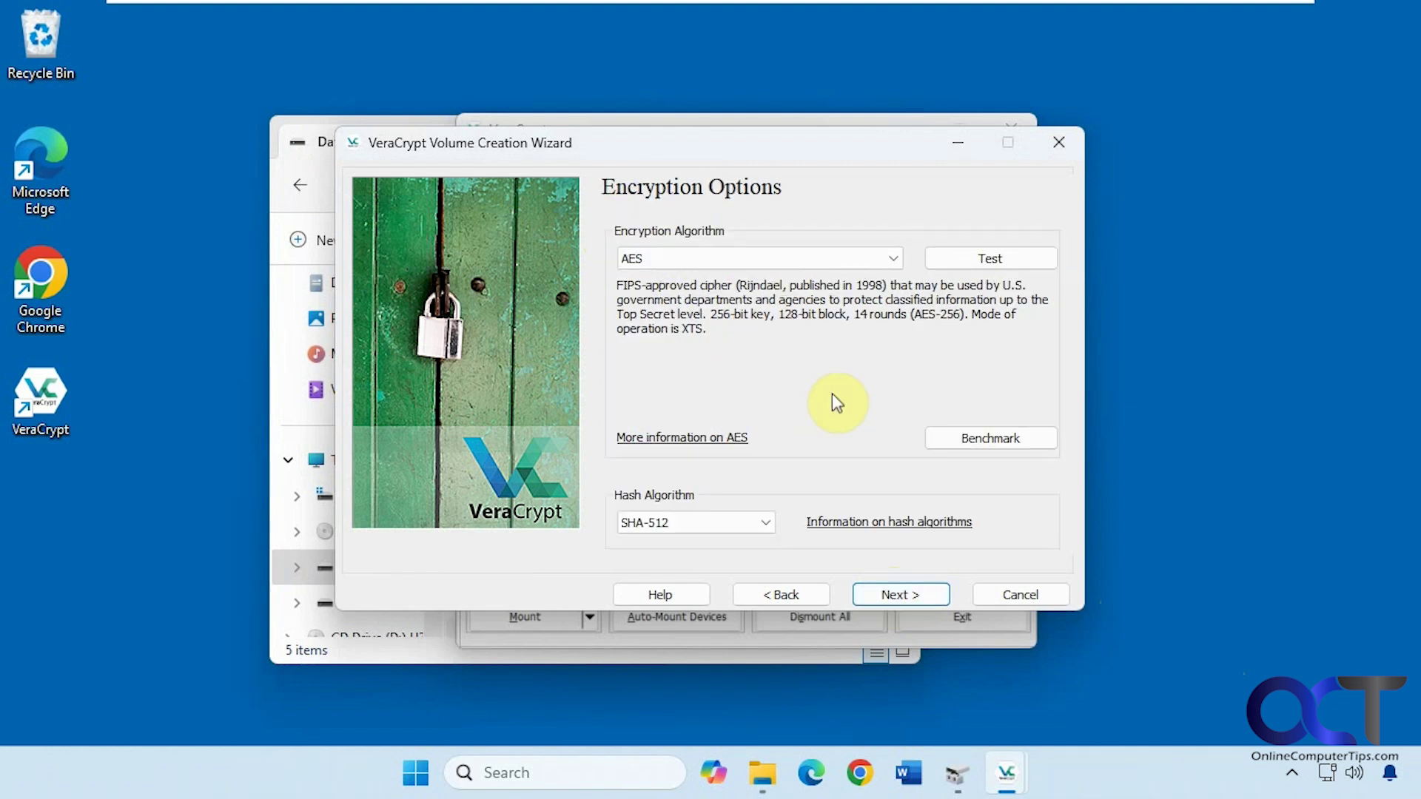
left_click(897, 259)
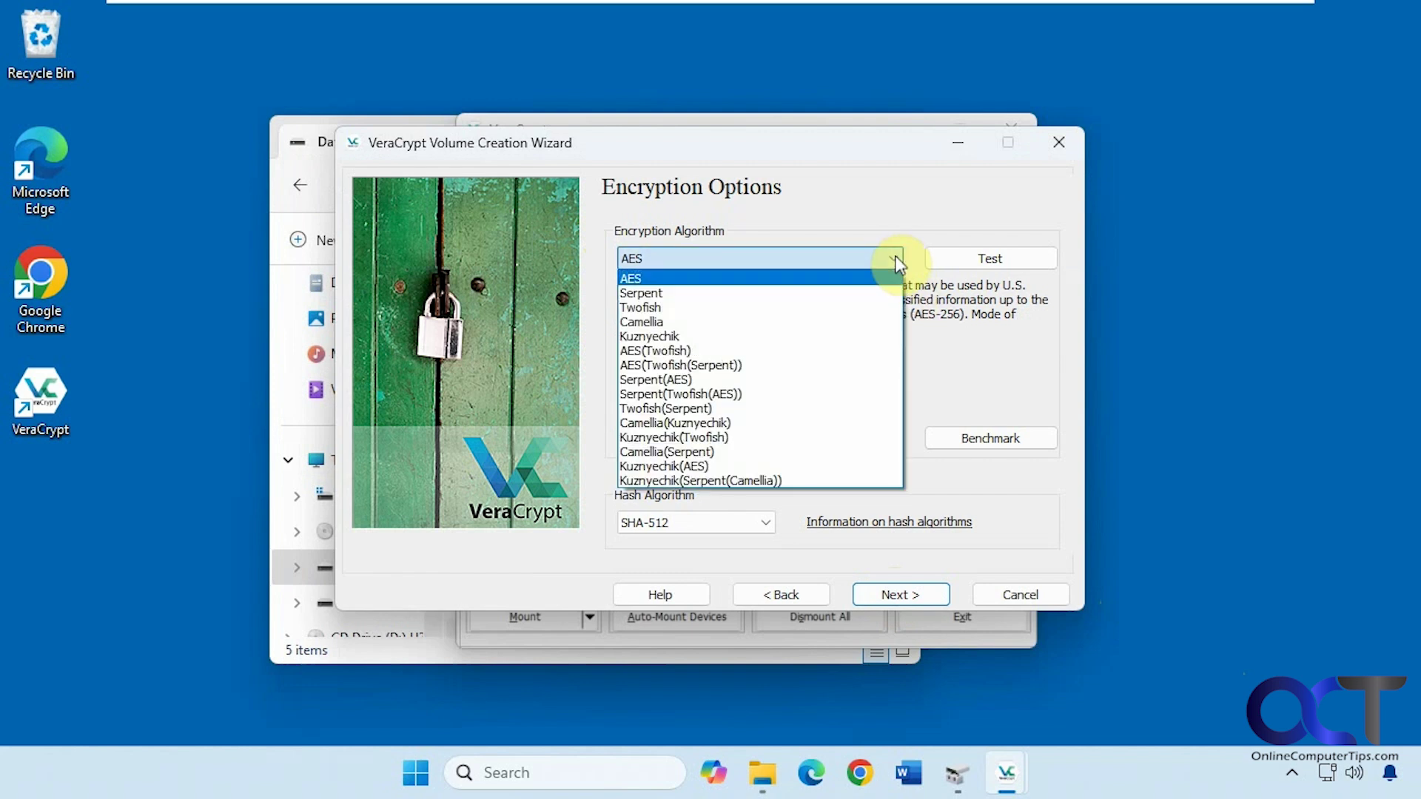
left_click(896, 261)
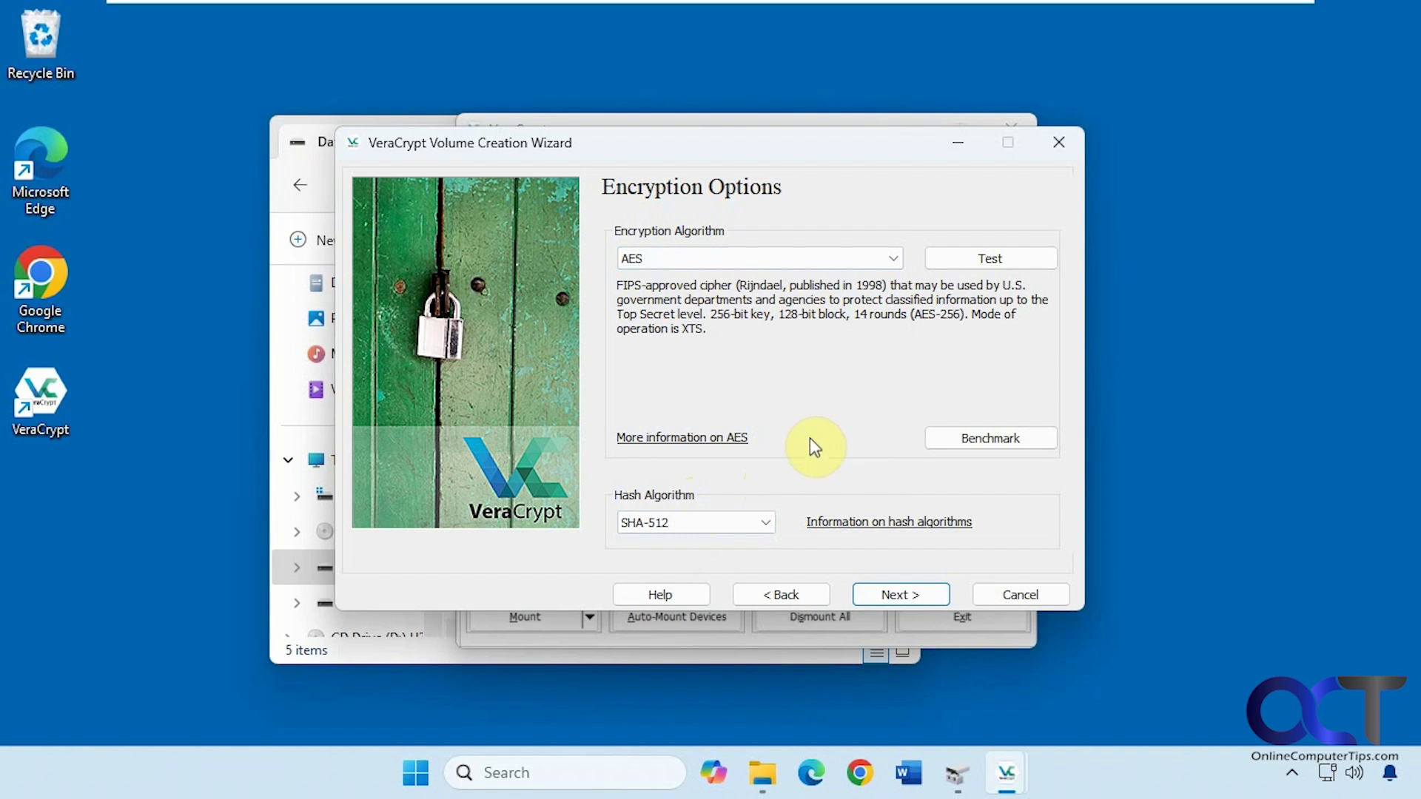
left_click(898, 590)
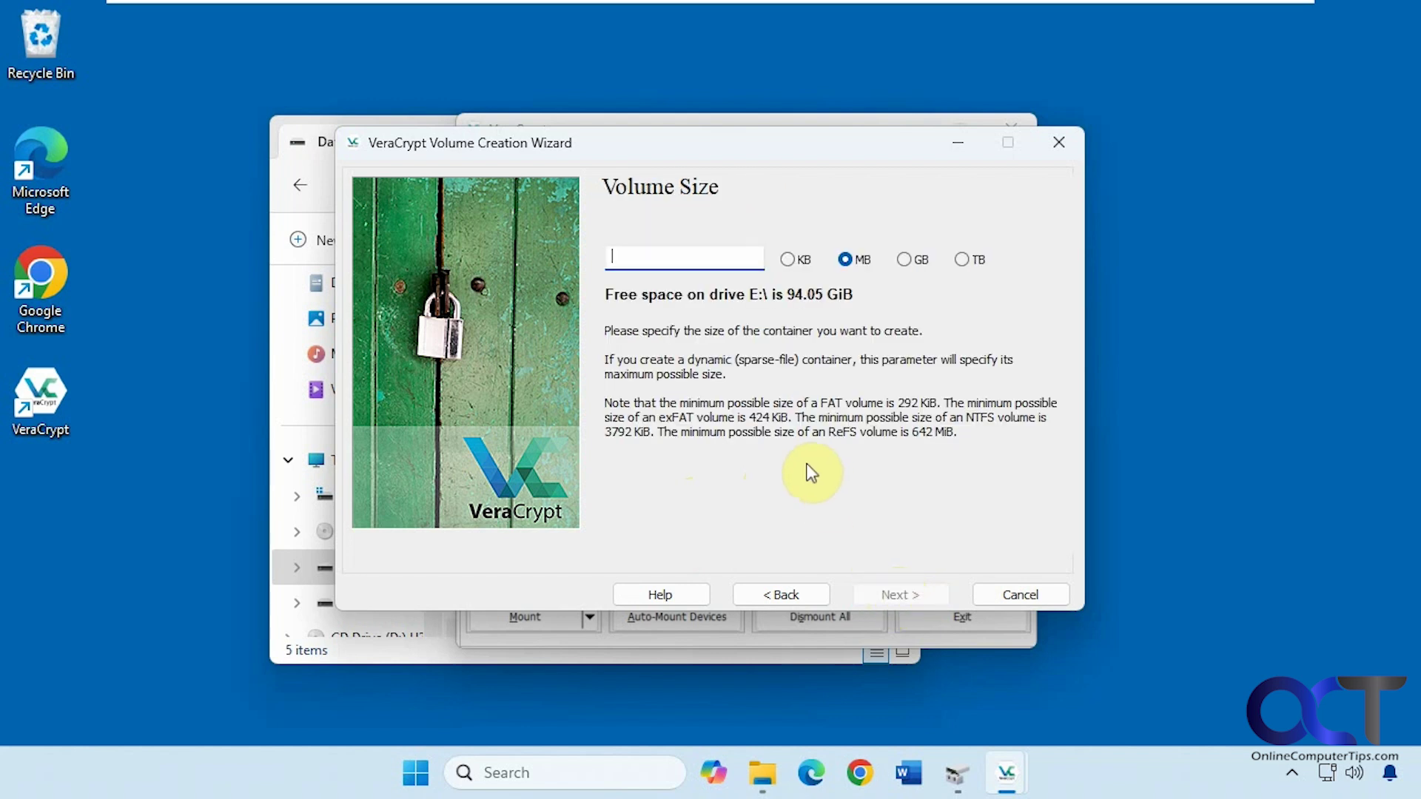
type("500")
Enter and confirm the volume password, accepting the short-password warning.
left_click(895, 596)
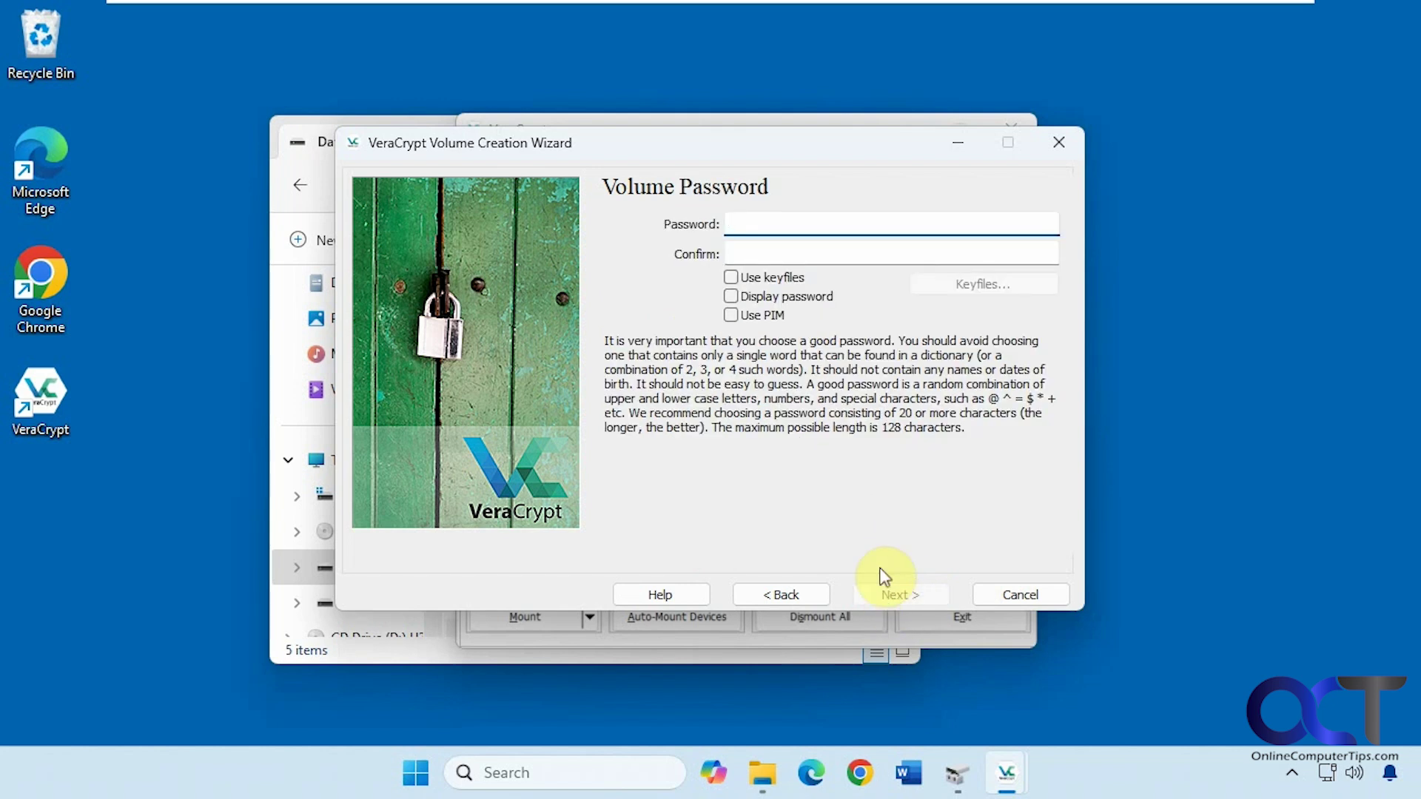
type("•••••••••")
key("Tab")
type("•••••••••")
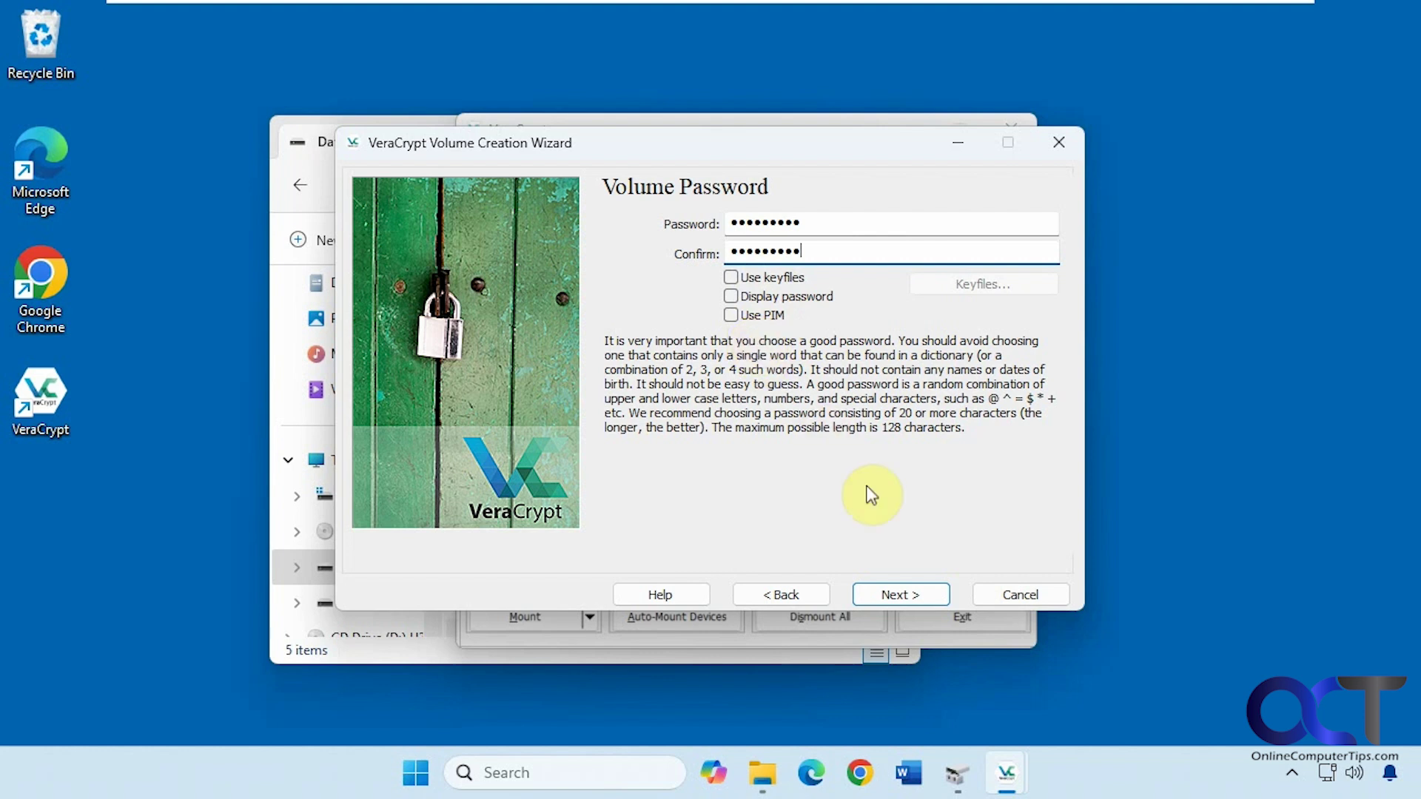
left_click(893, 596)
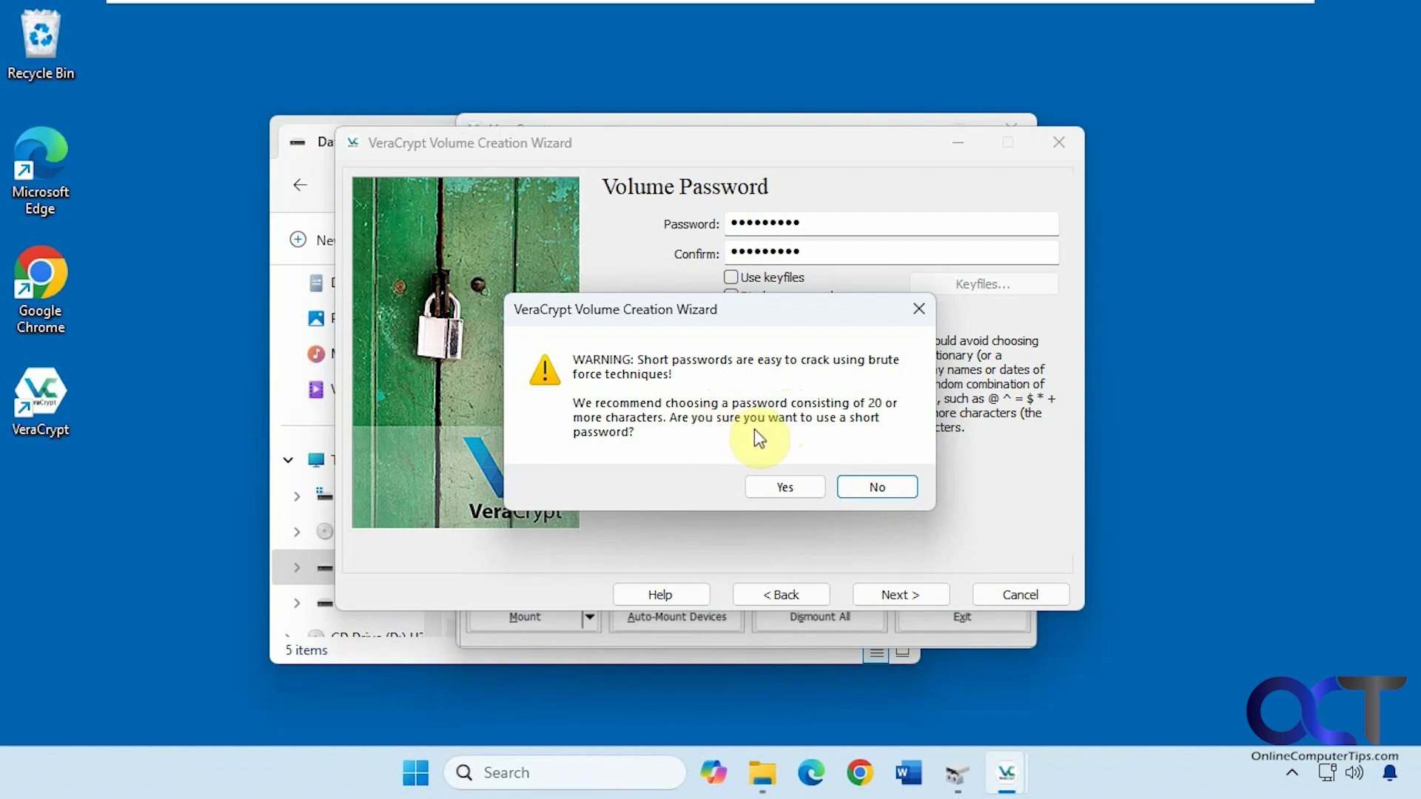
left_click(784, 488)
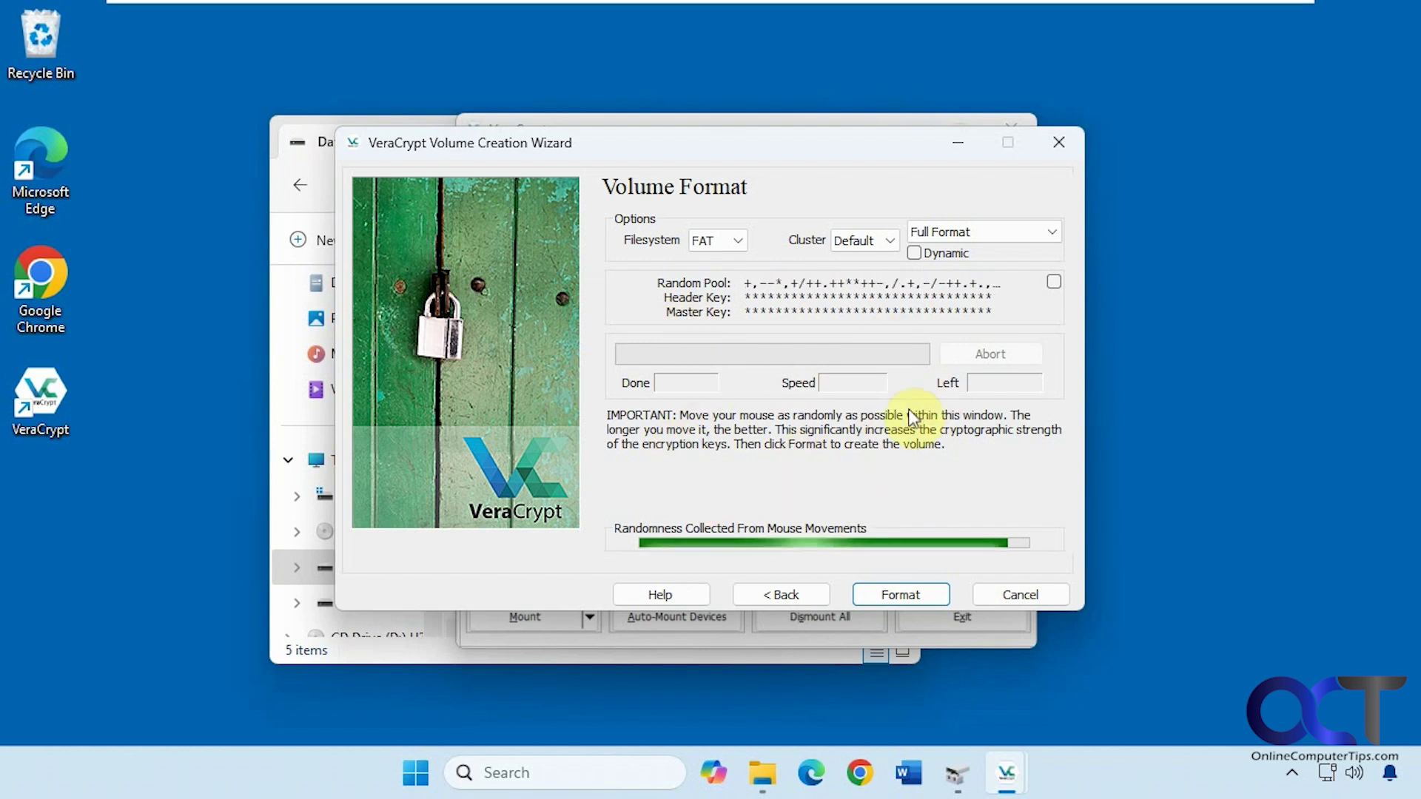
Format the container as NTFS with Full Format and acknowledge its successful creation.
left_click(738, 244)
left_click(707, 260)
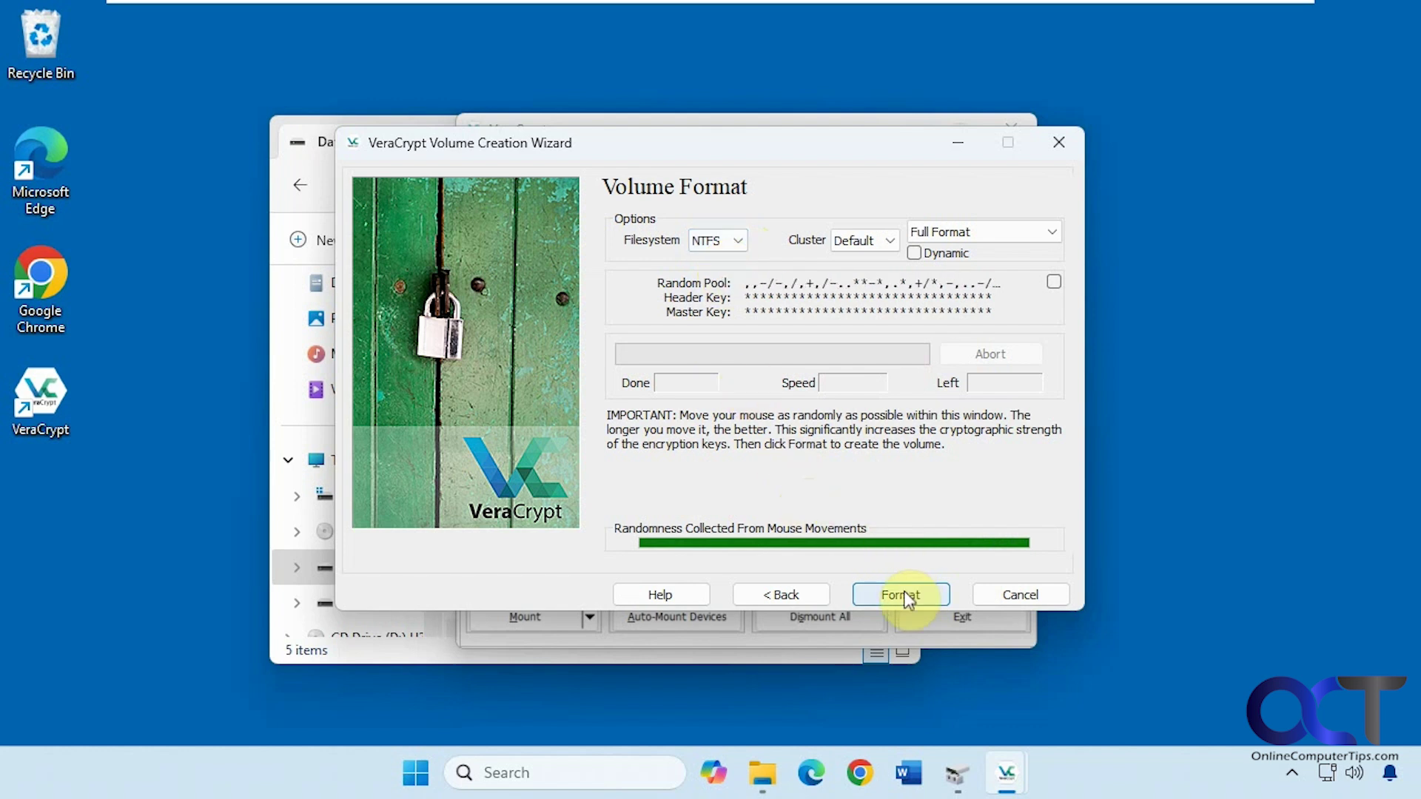
left_click(1023, 231)
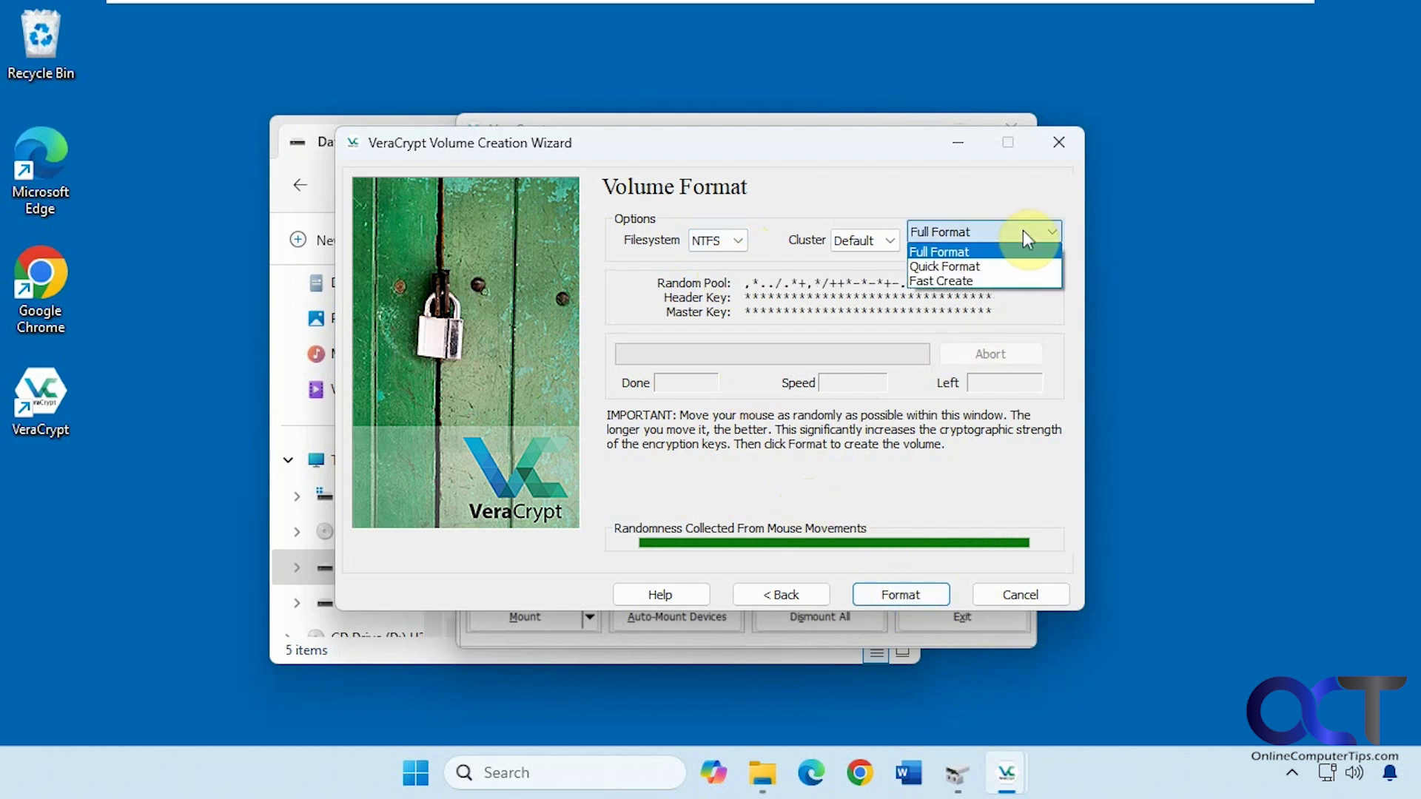
left_click(921, 514)
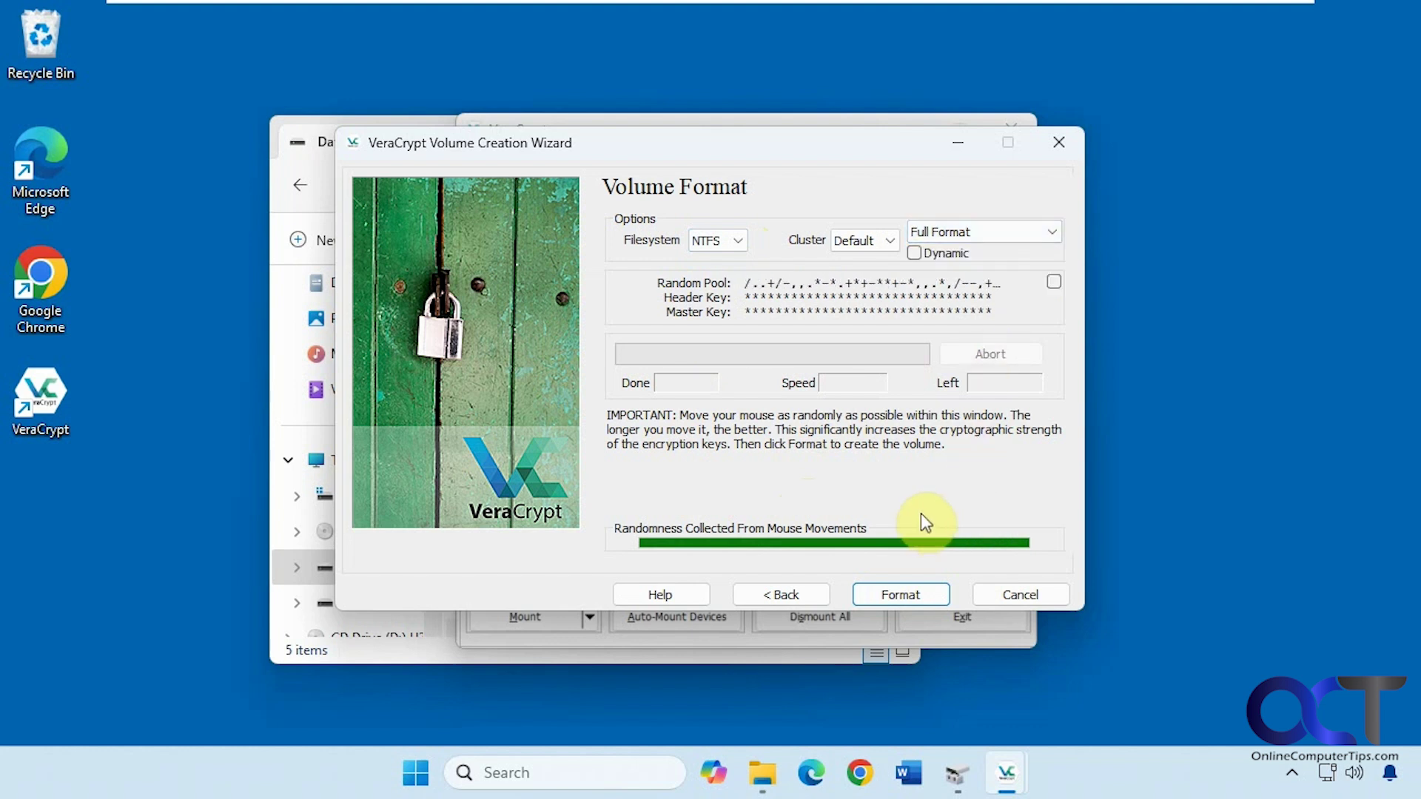
left_click(899, 590)
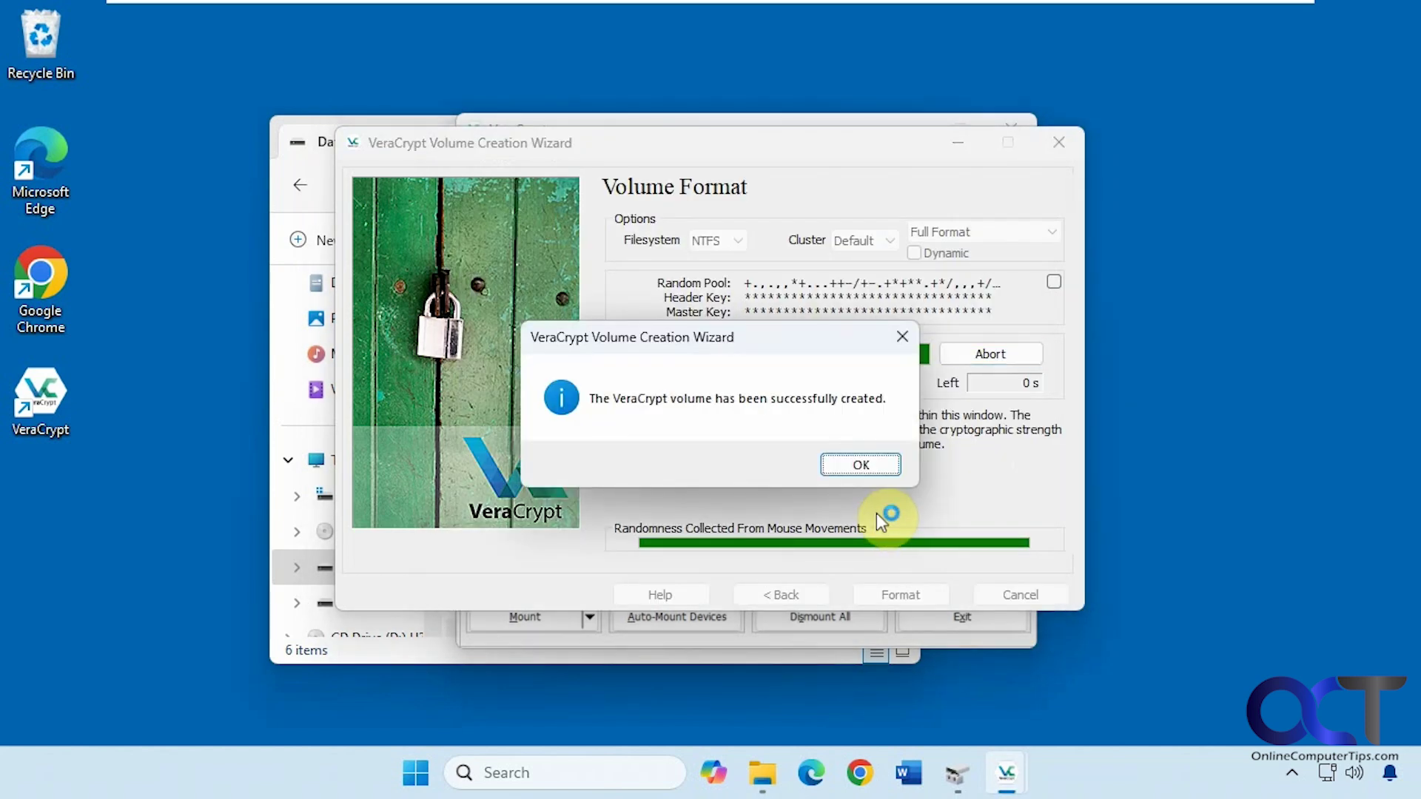
left_click(857, 465)
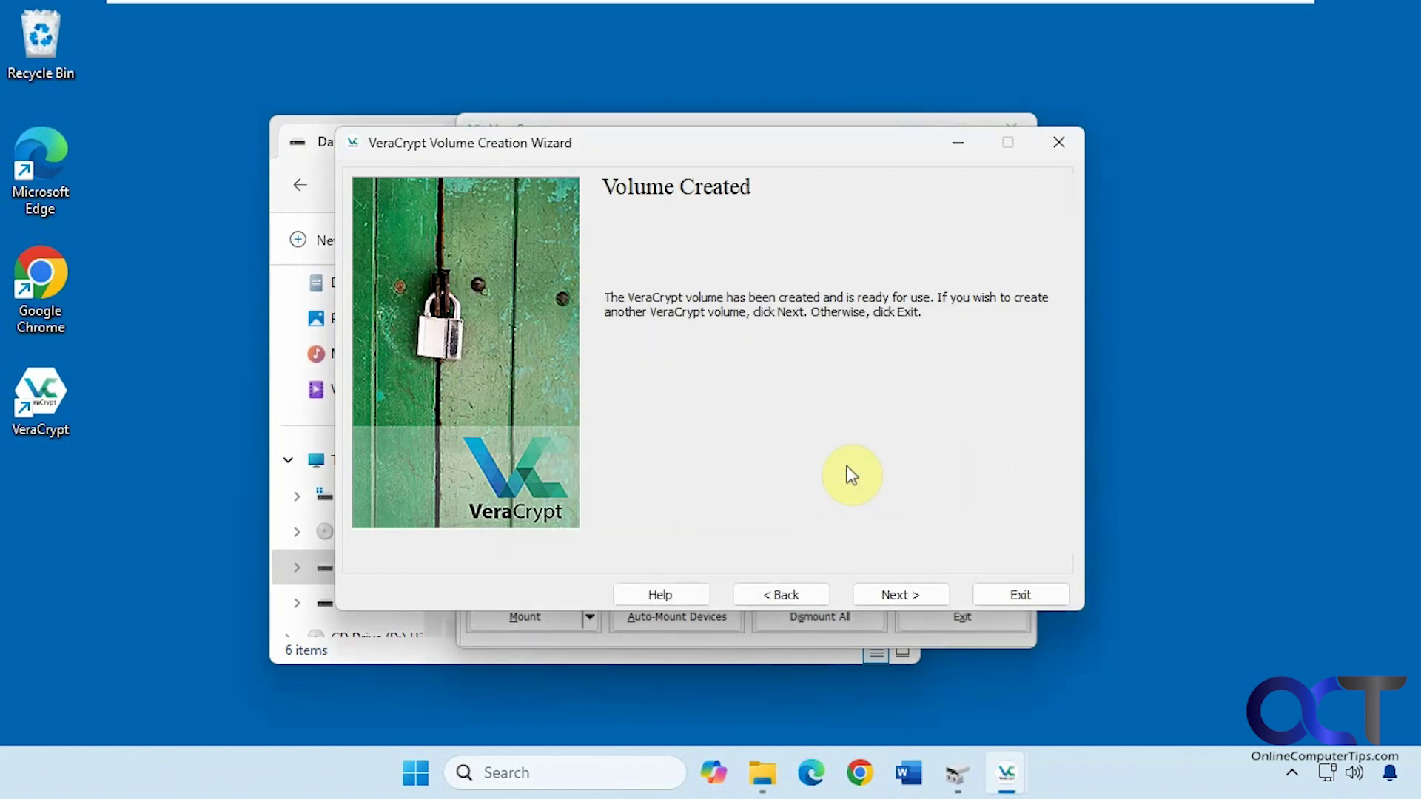
Close the volume wizard and try opening the 500 MB SecureLocation file on Data (E:).
left_click(889, 595)
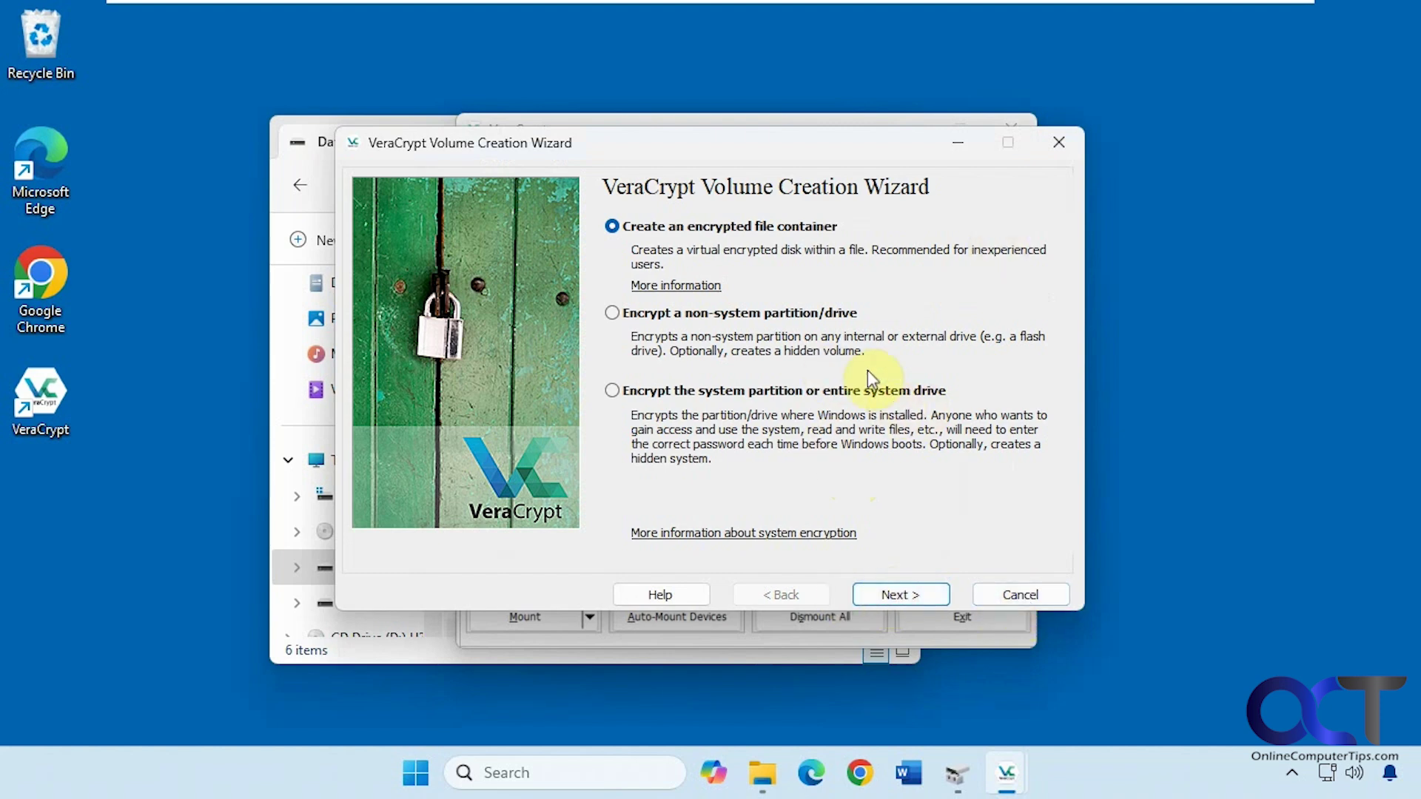
left_click(1025, 594)
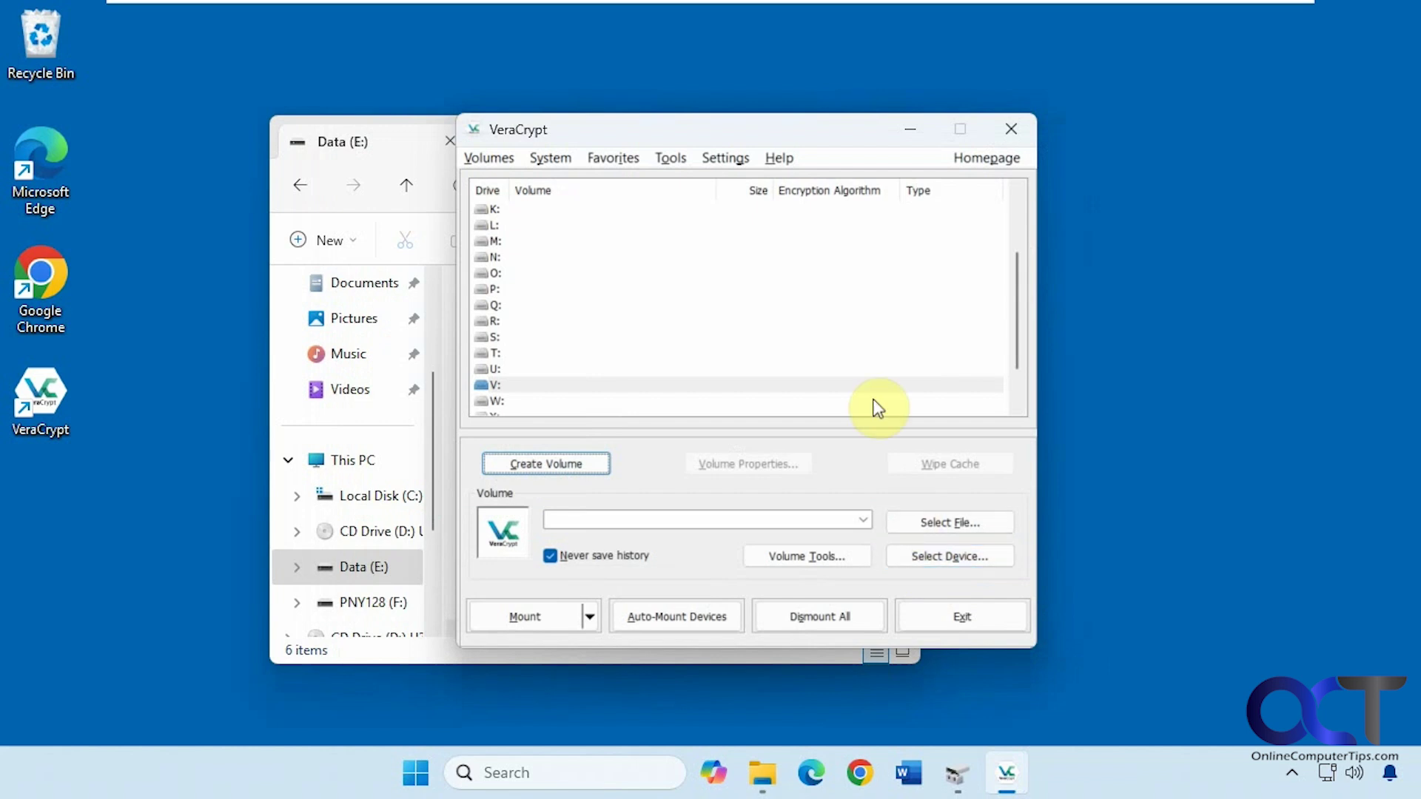
left_click(762, 773)
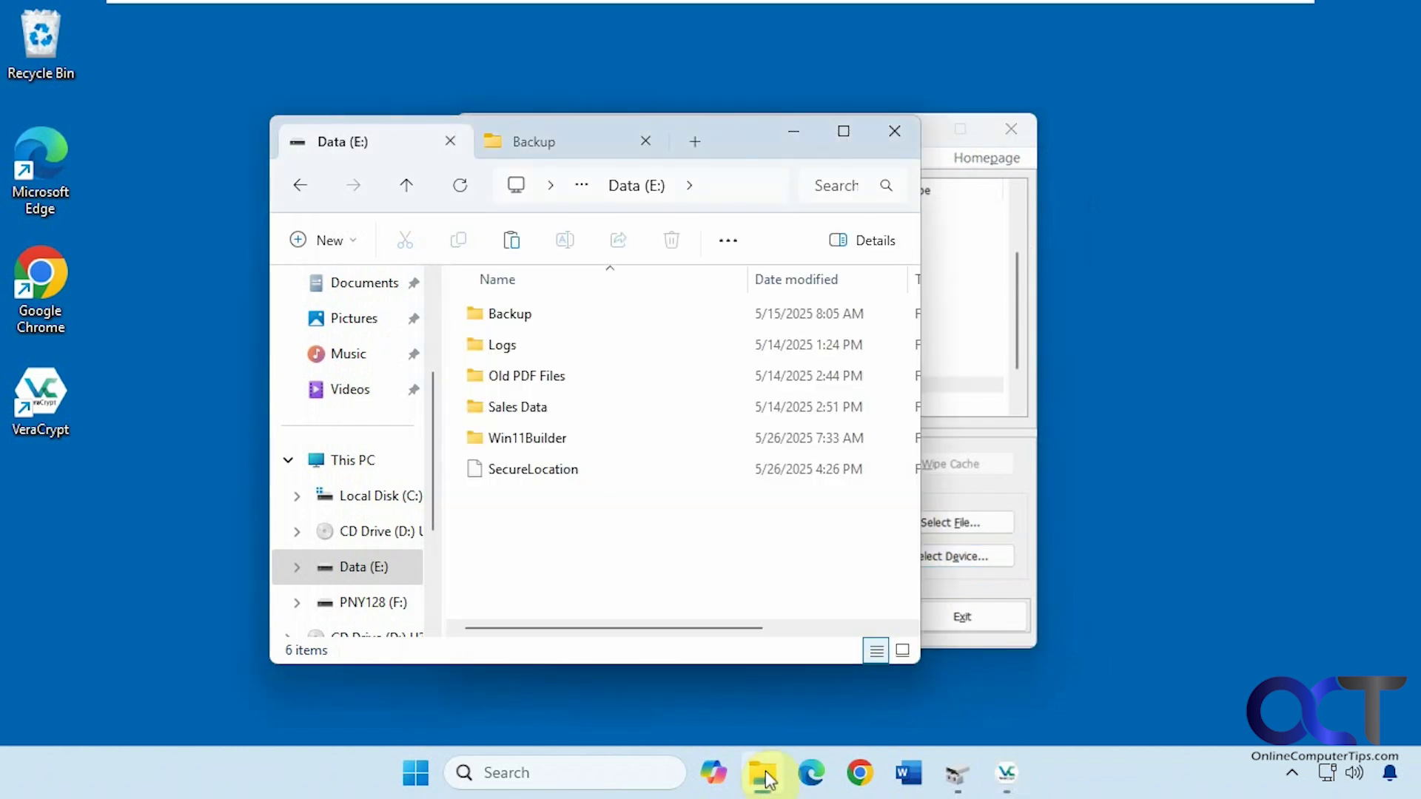
left_click(504, 477)
double_click(516, 473)
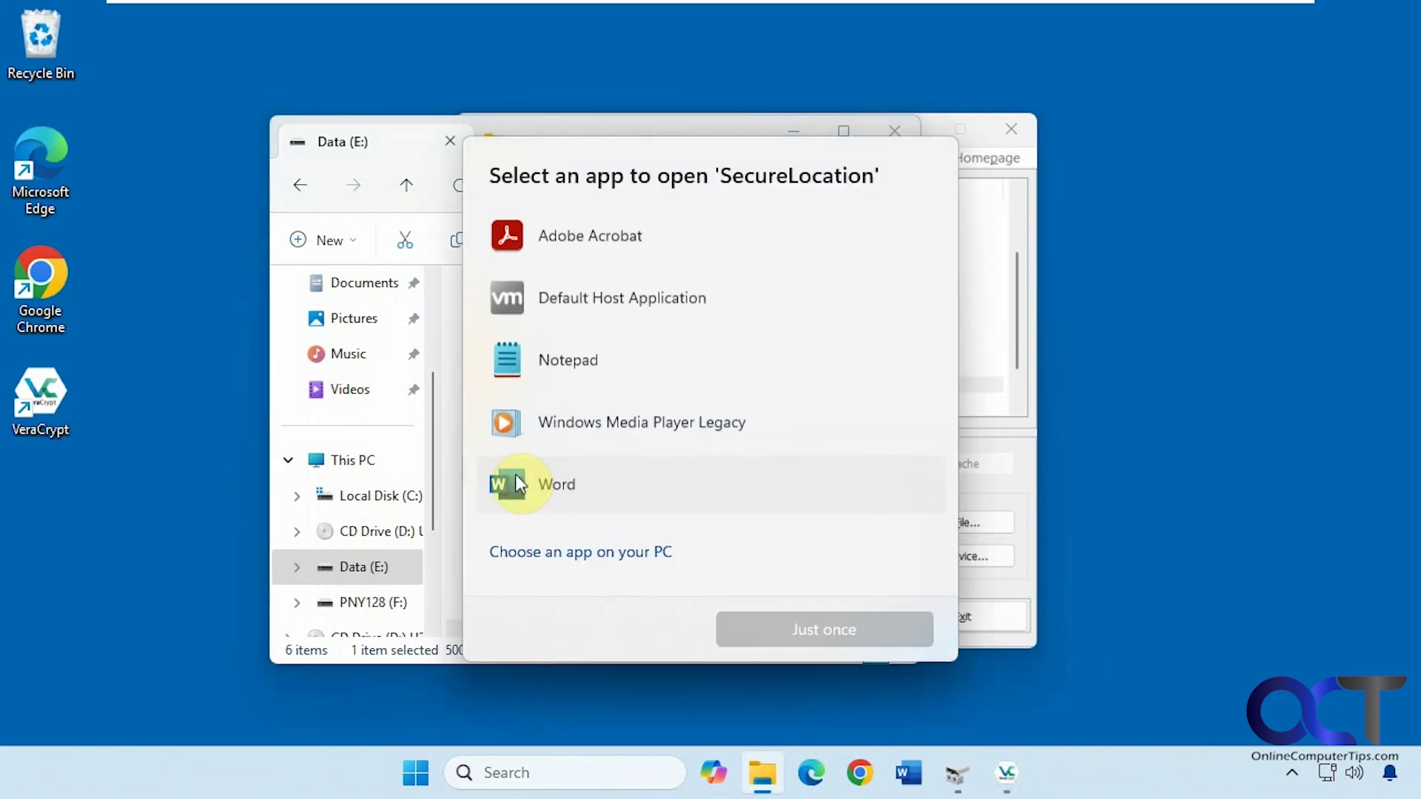
left_click(997, 469)
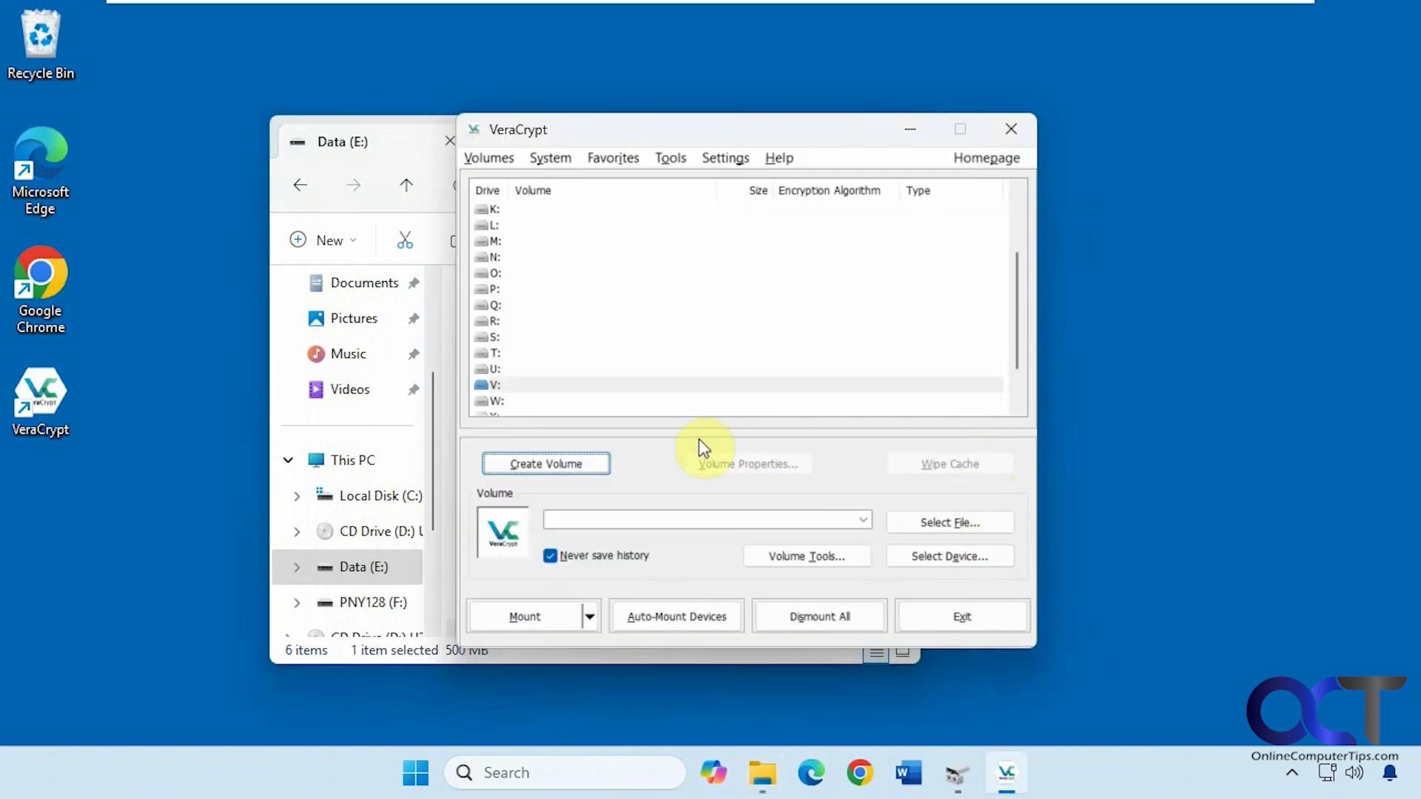
Mount E:\SecureLocation as drive V: using the volume password.
left_click(925, 522)
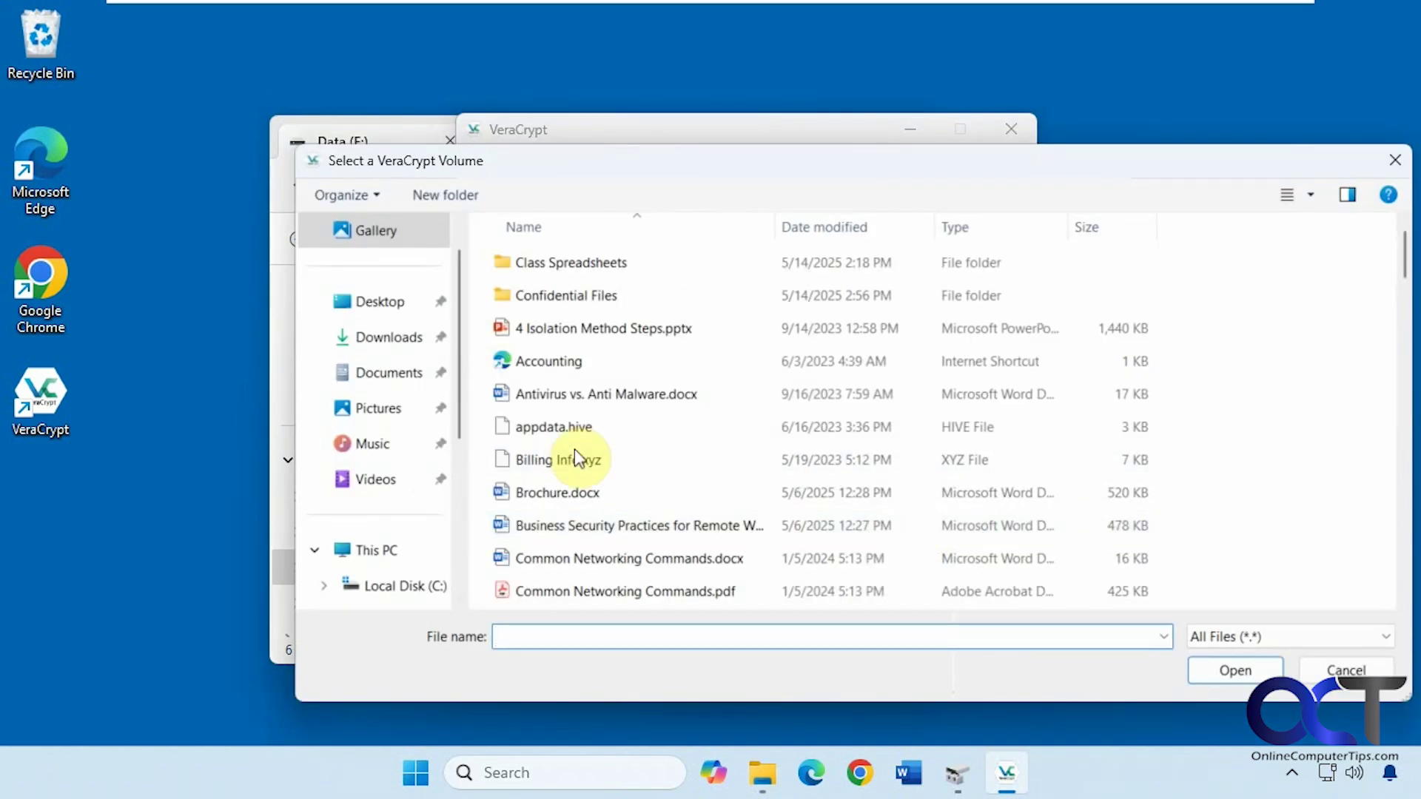
scroll(366, 559, "down", 1)
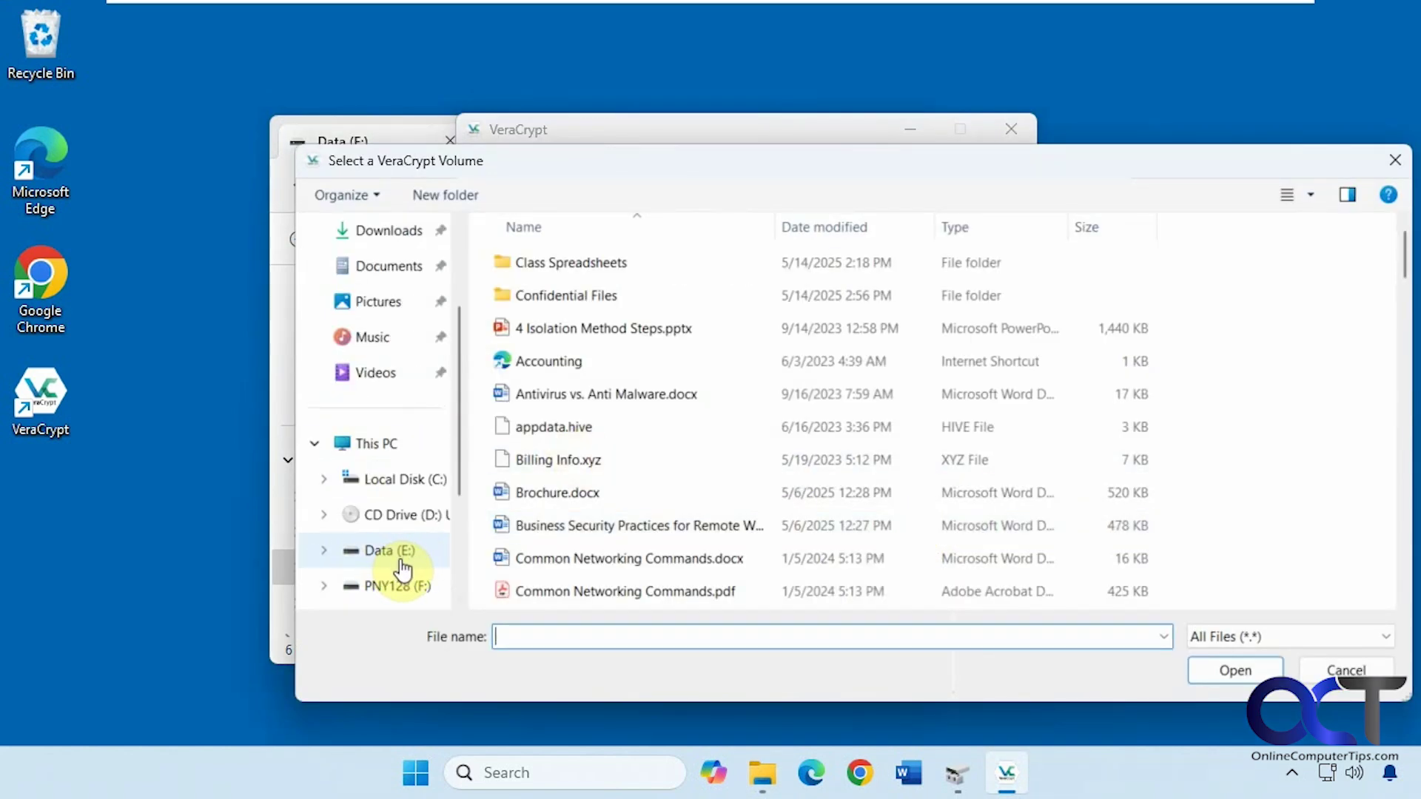
left_click(391, 555)
double_click(565, 435)
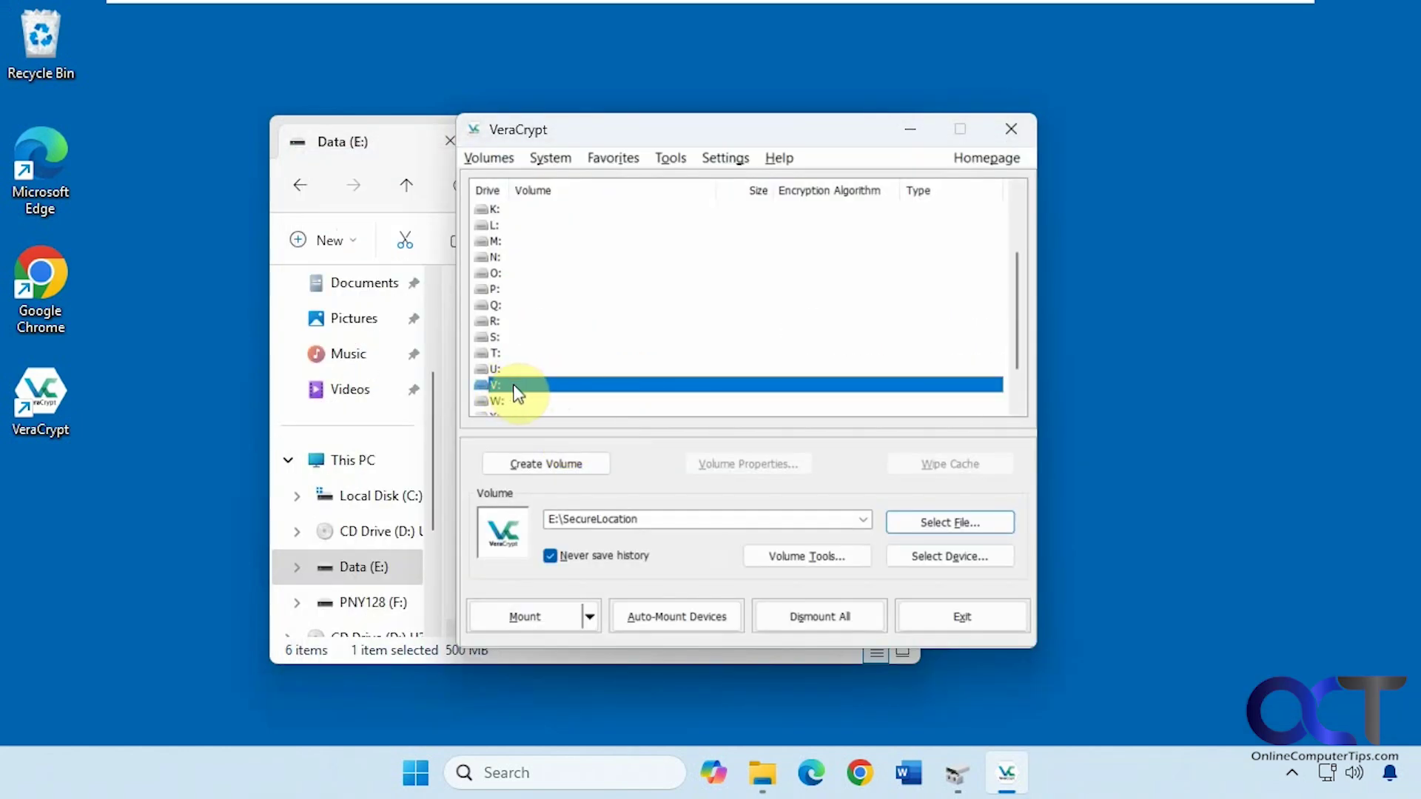
left_click(540, 619)
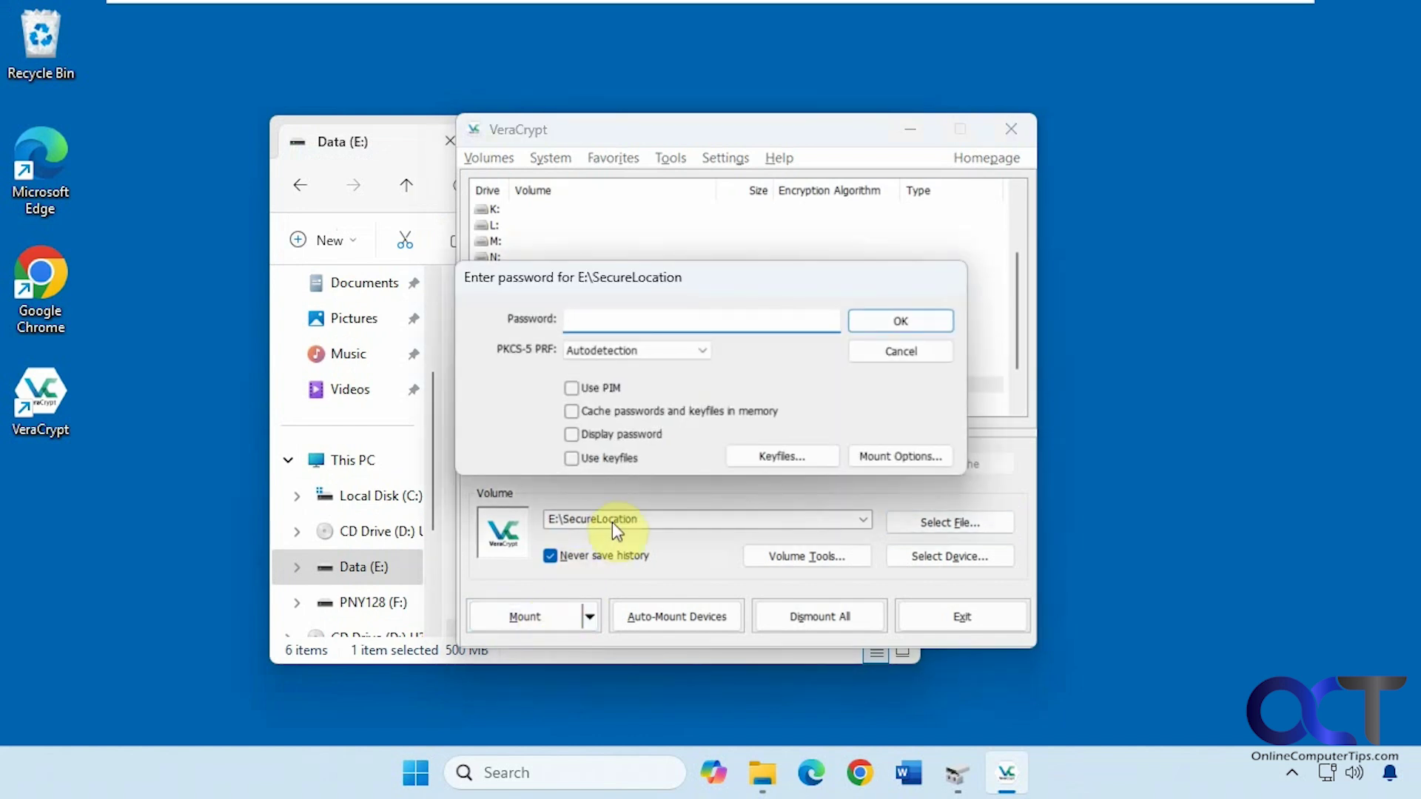
type("1234")
left_click(900, 326)
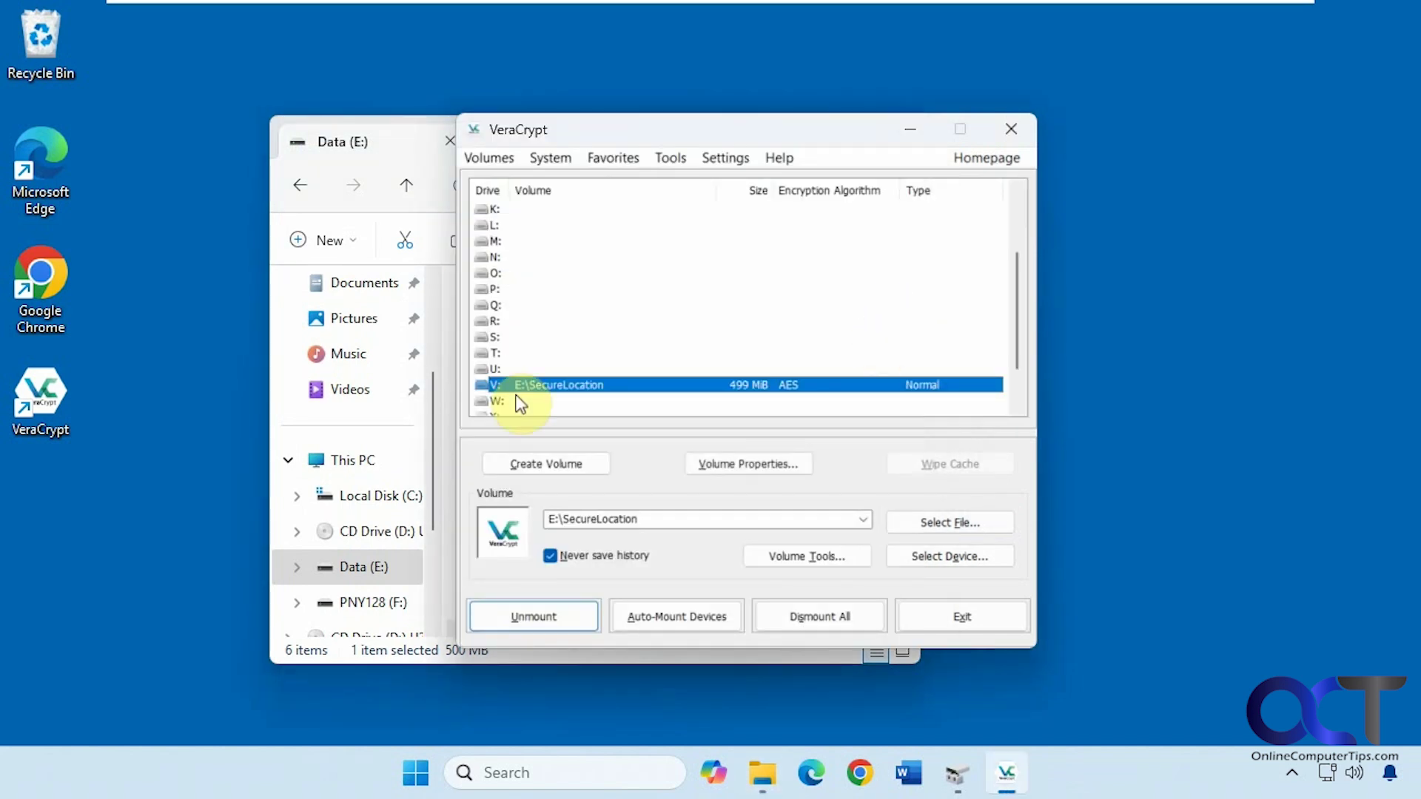
Open the newly mounted Local Disk (V:) from This PC in File Explorer.
left_click(389, 139)
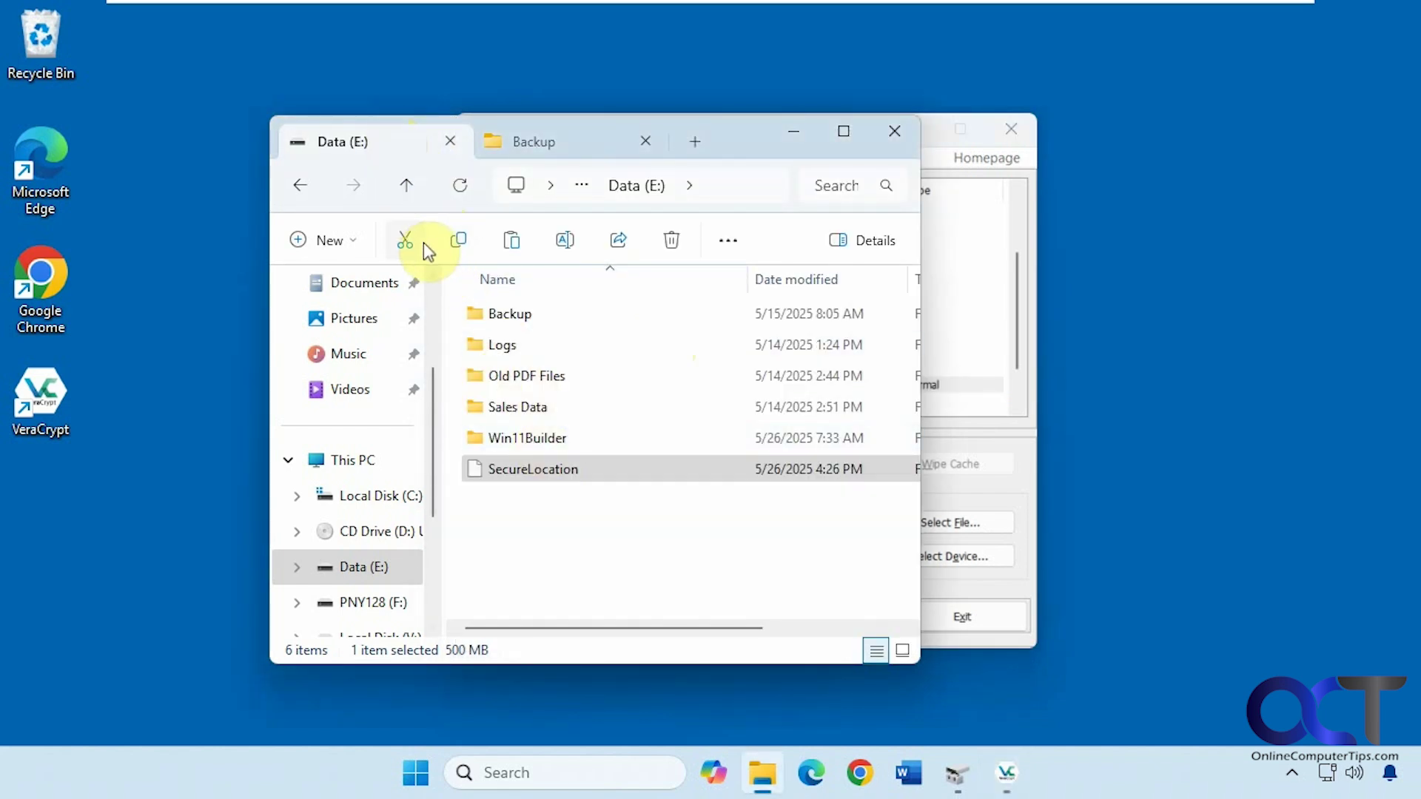
left_click(358, 462)
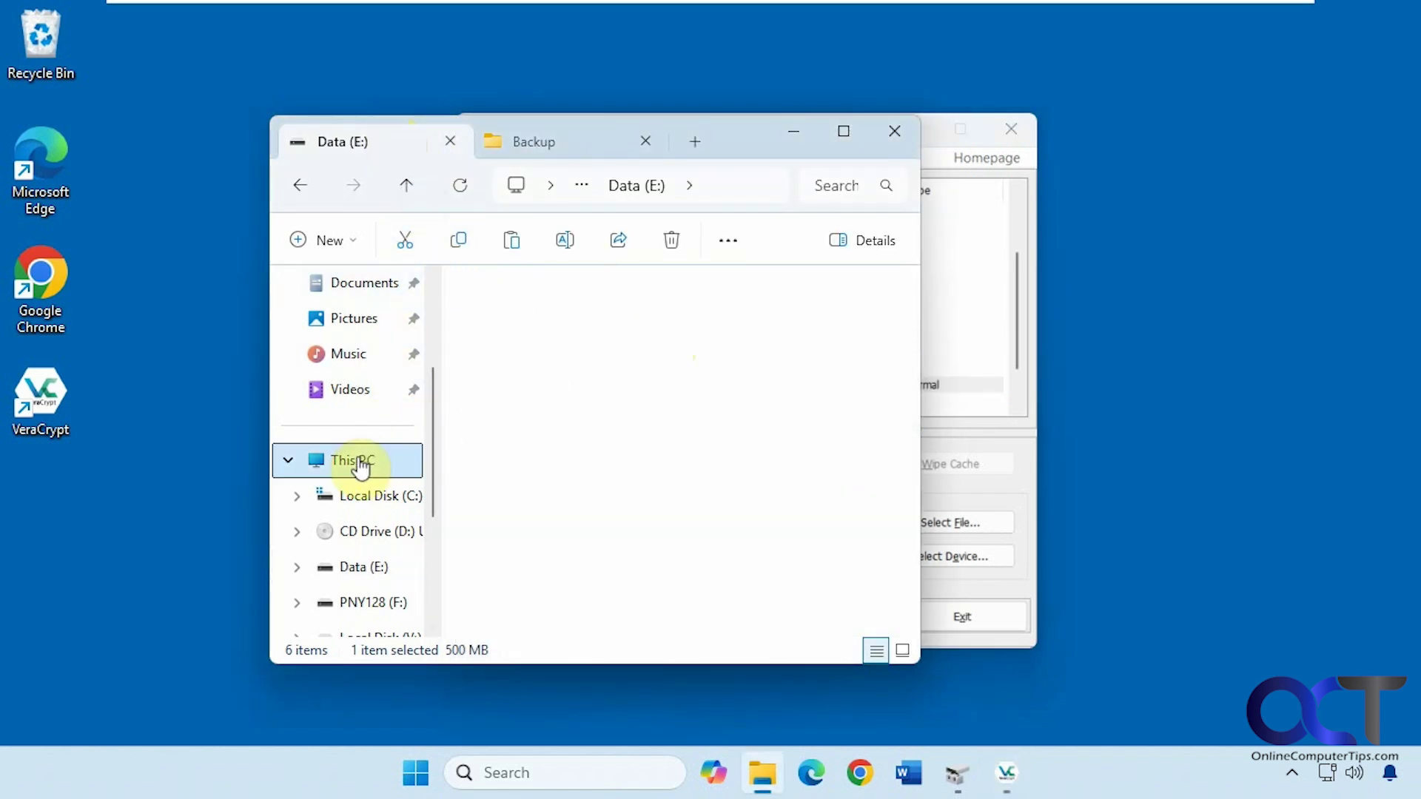
left_click(299, 187)
left_click(501, 469)
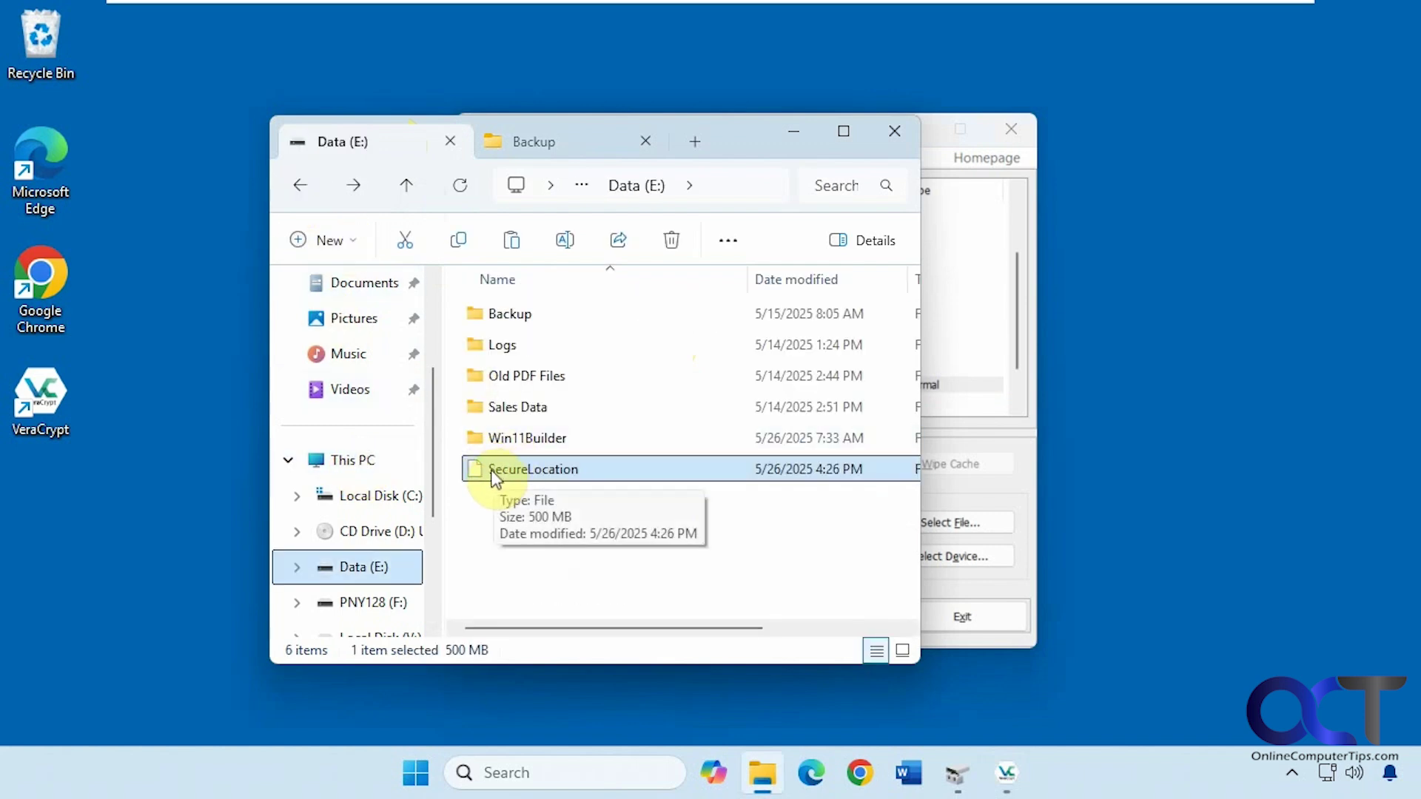
left_click(362, 462)
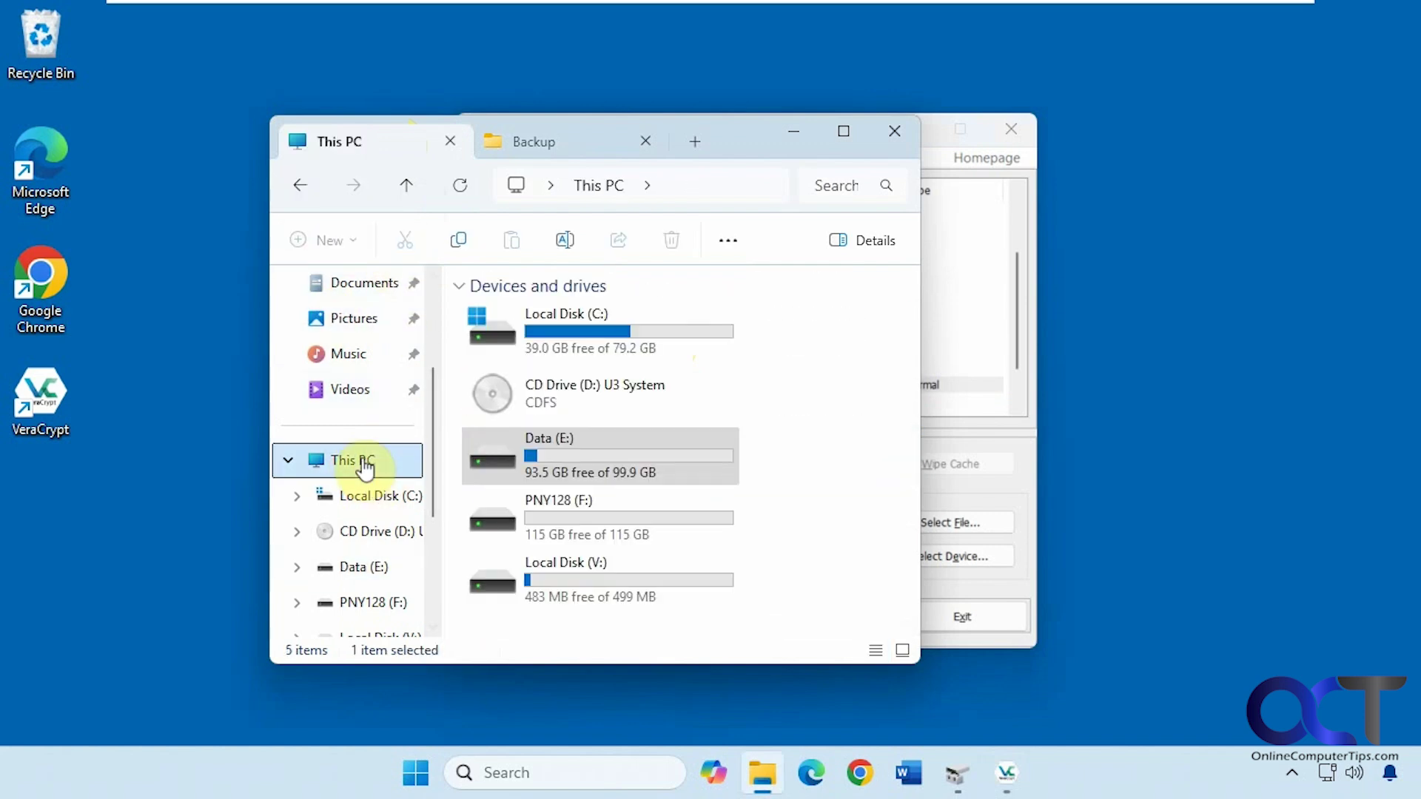
double_click(586, 592)
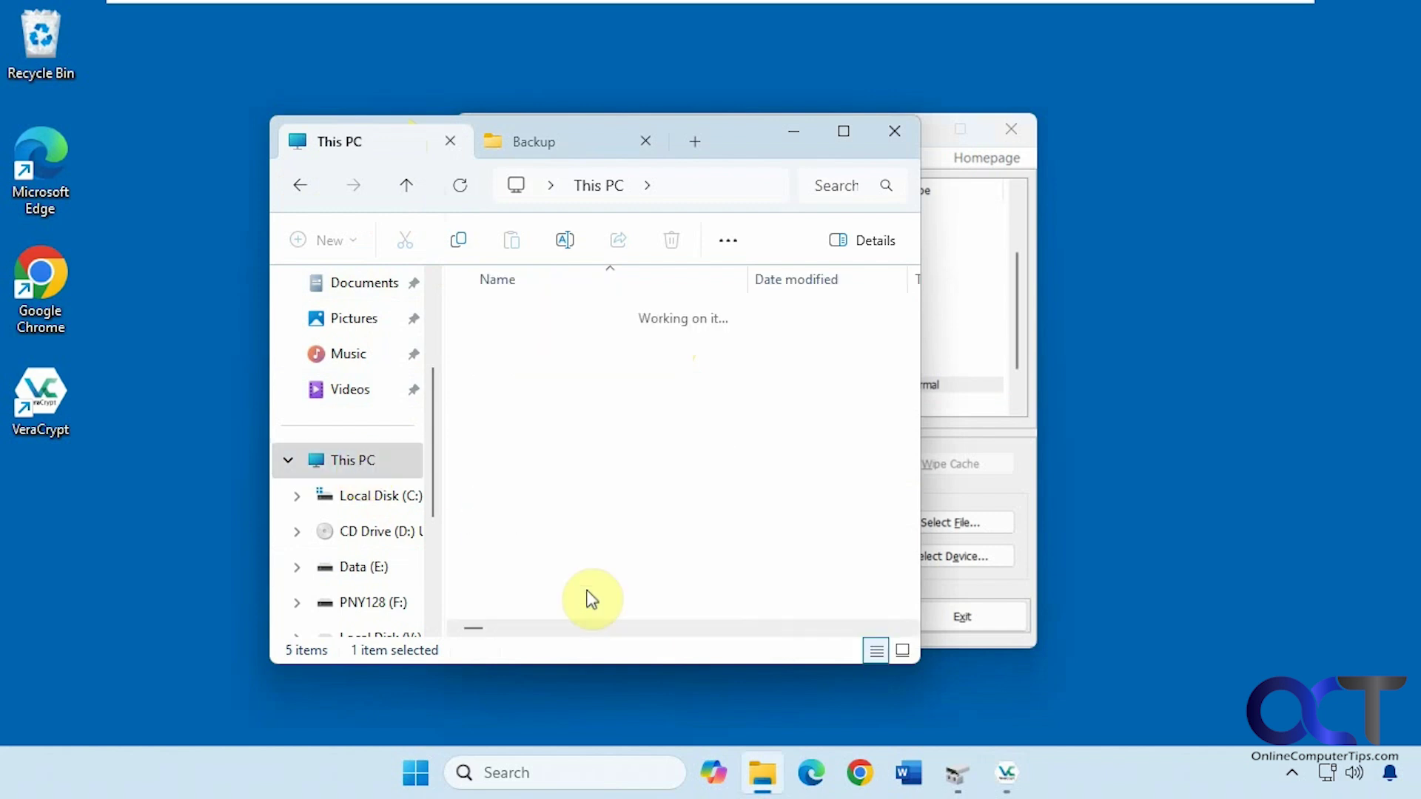
Copy the Confidential Files folder from Backup into Local Disk (V:).
left_click(568, 138)
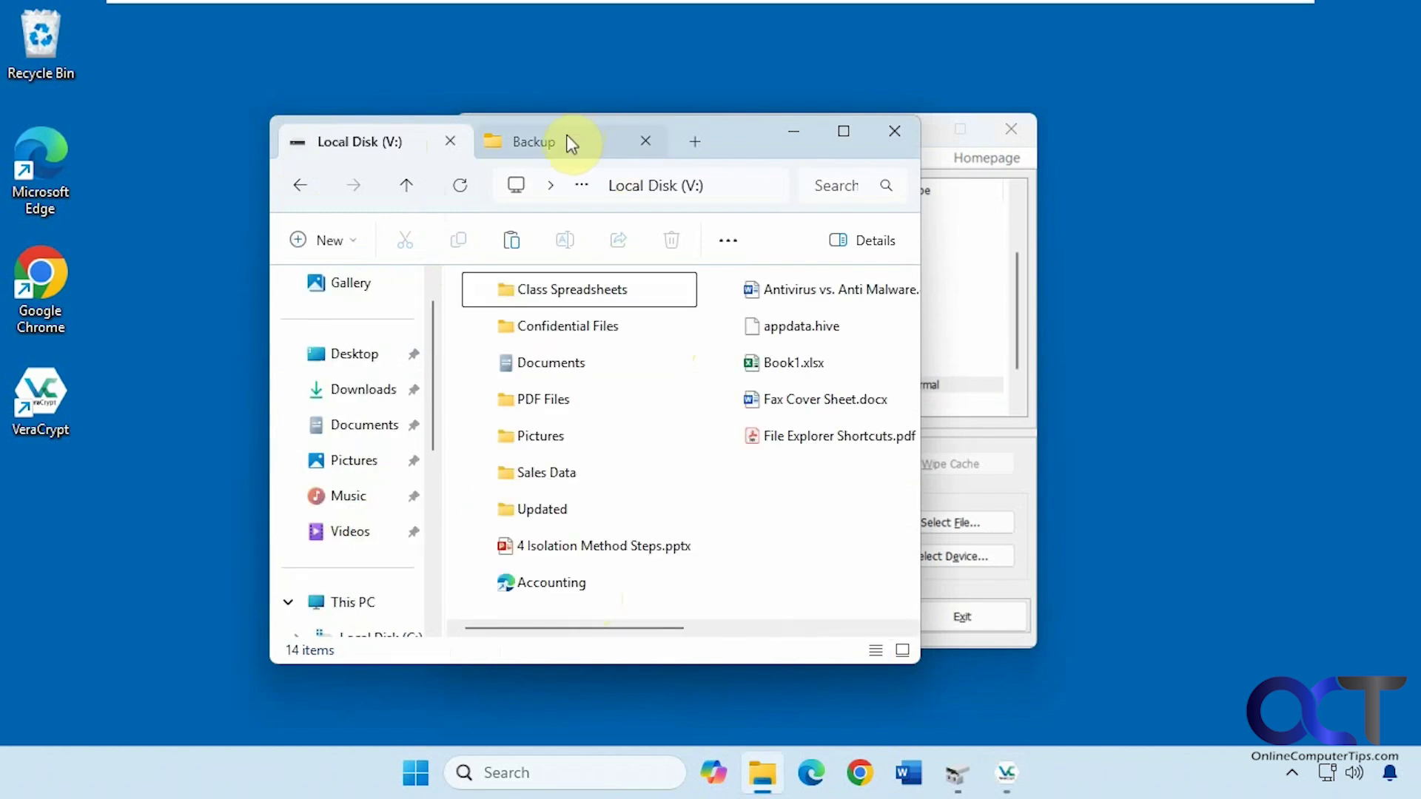
left_click(576, 333)
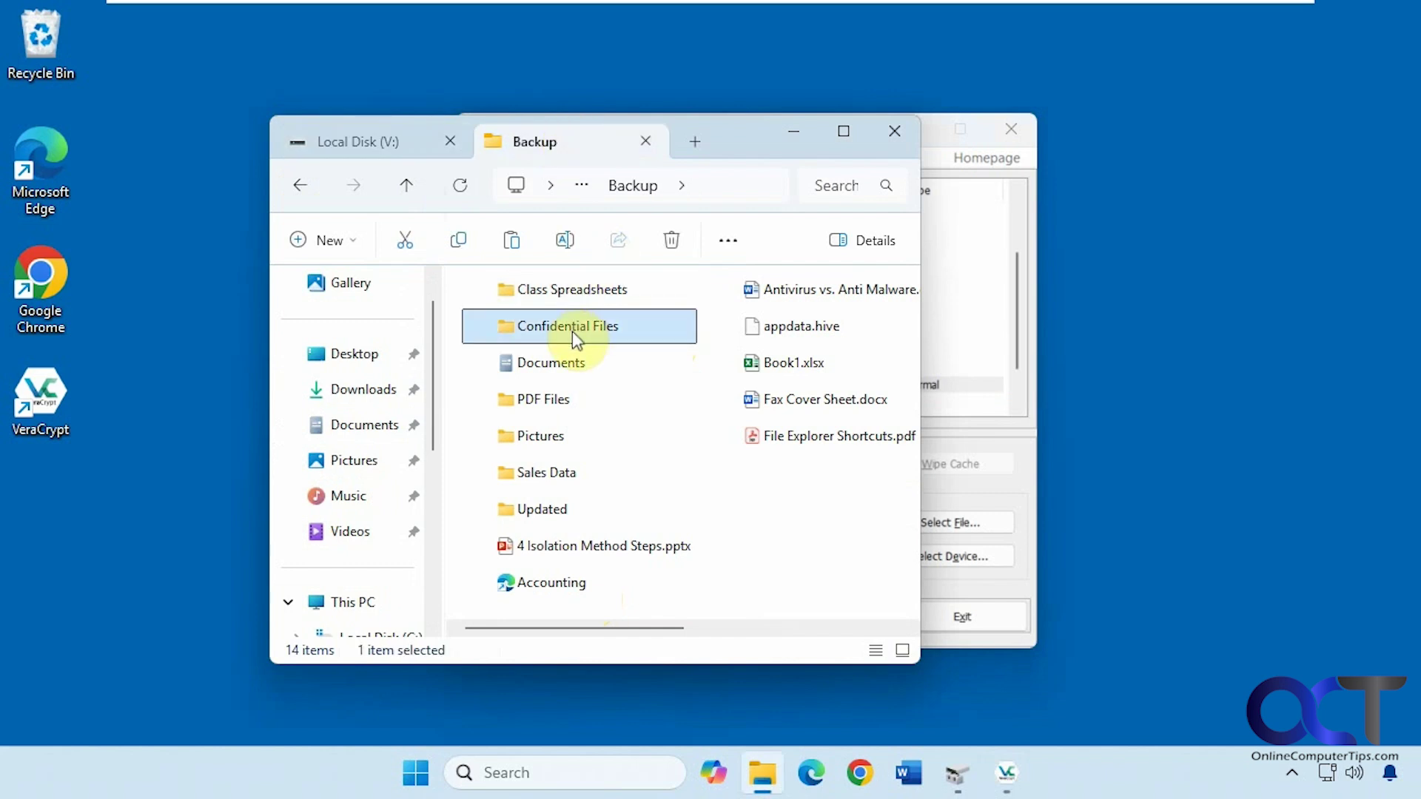
left_click(405, 142)
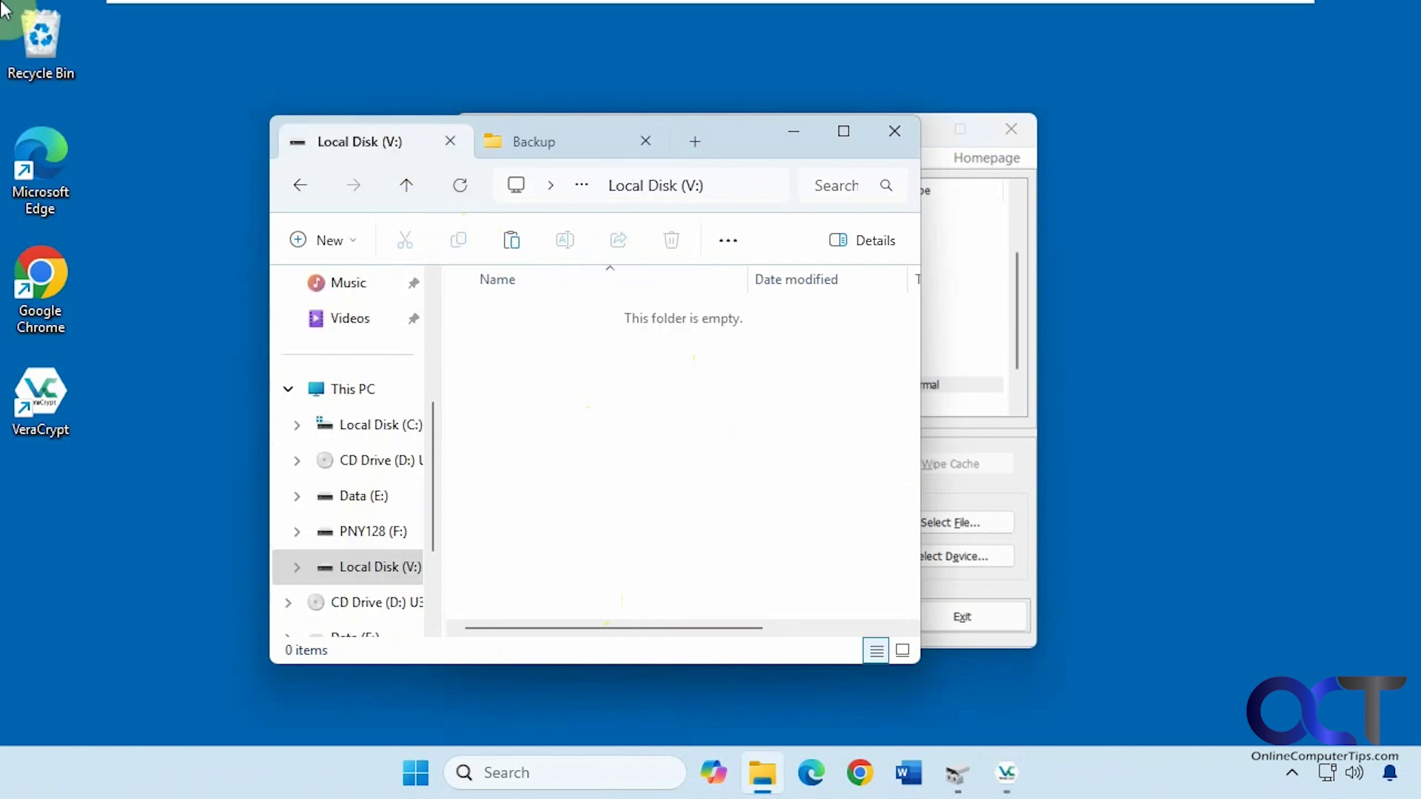
key("ctrl+v")
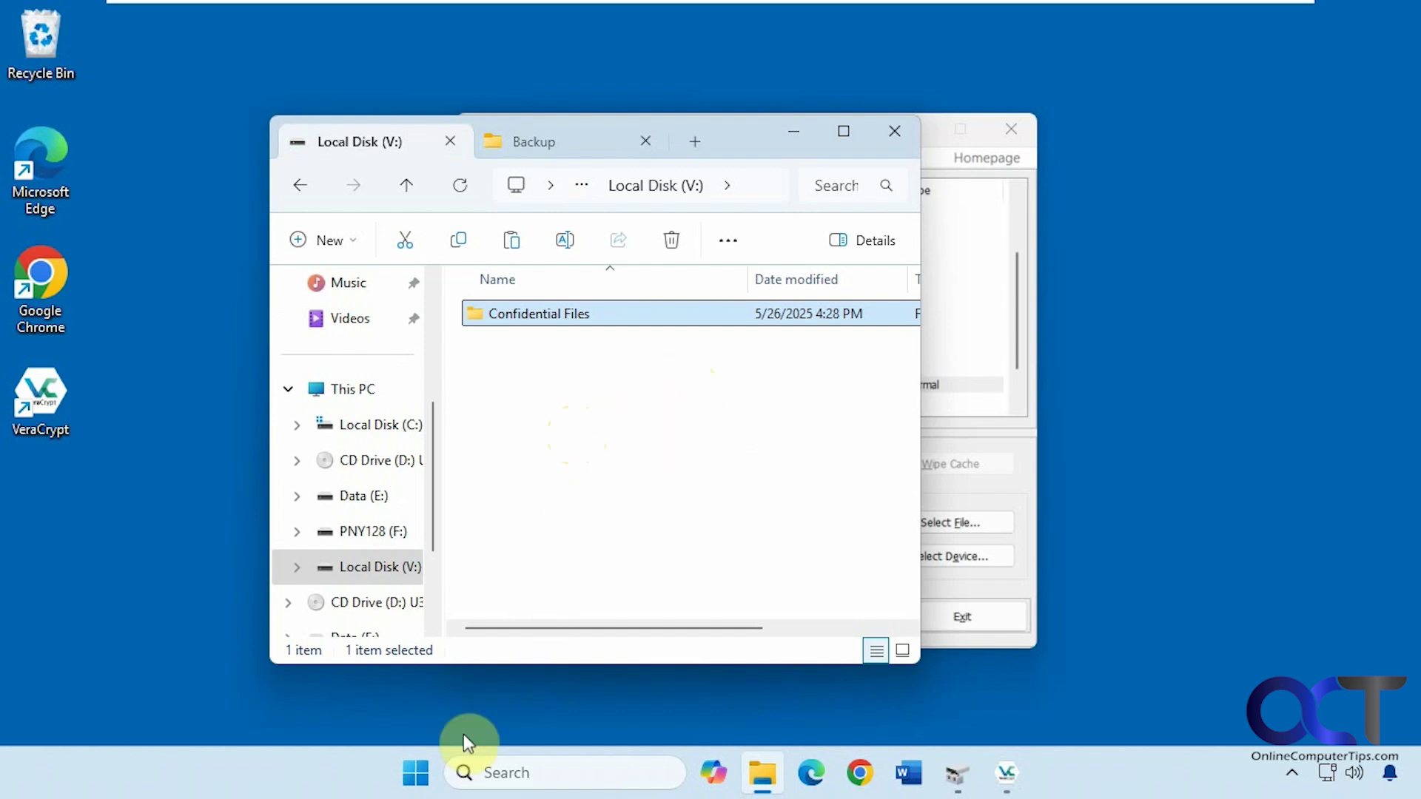
Switch to the second Windows user account with its PIN and launch File Explorer.
left_click(416, 772)
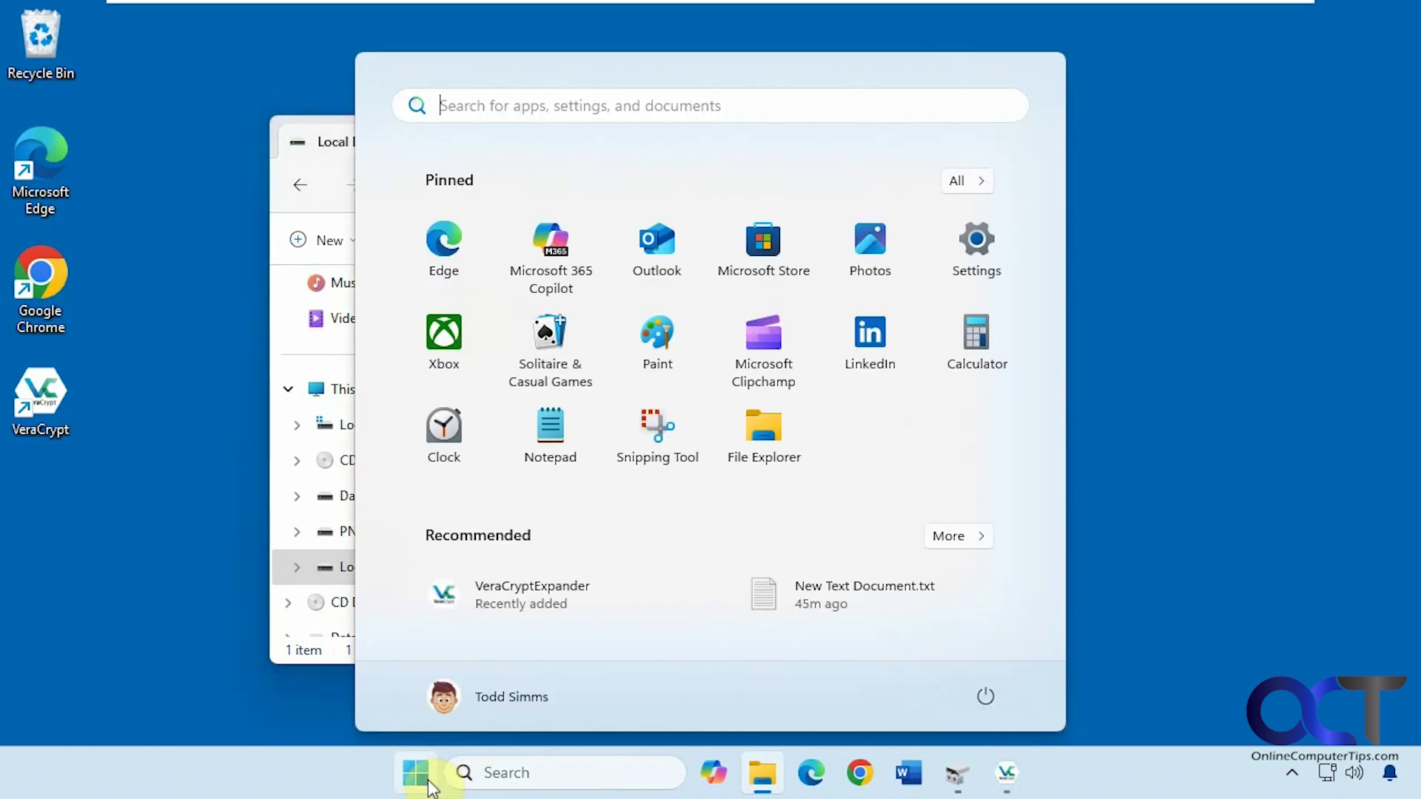
left_click(491, 709)
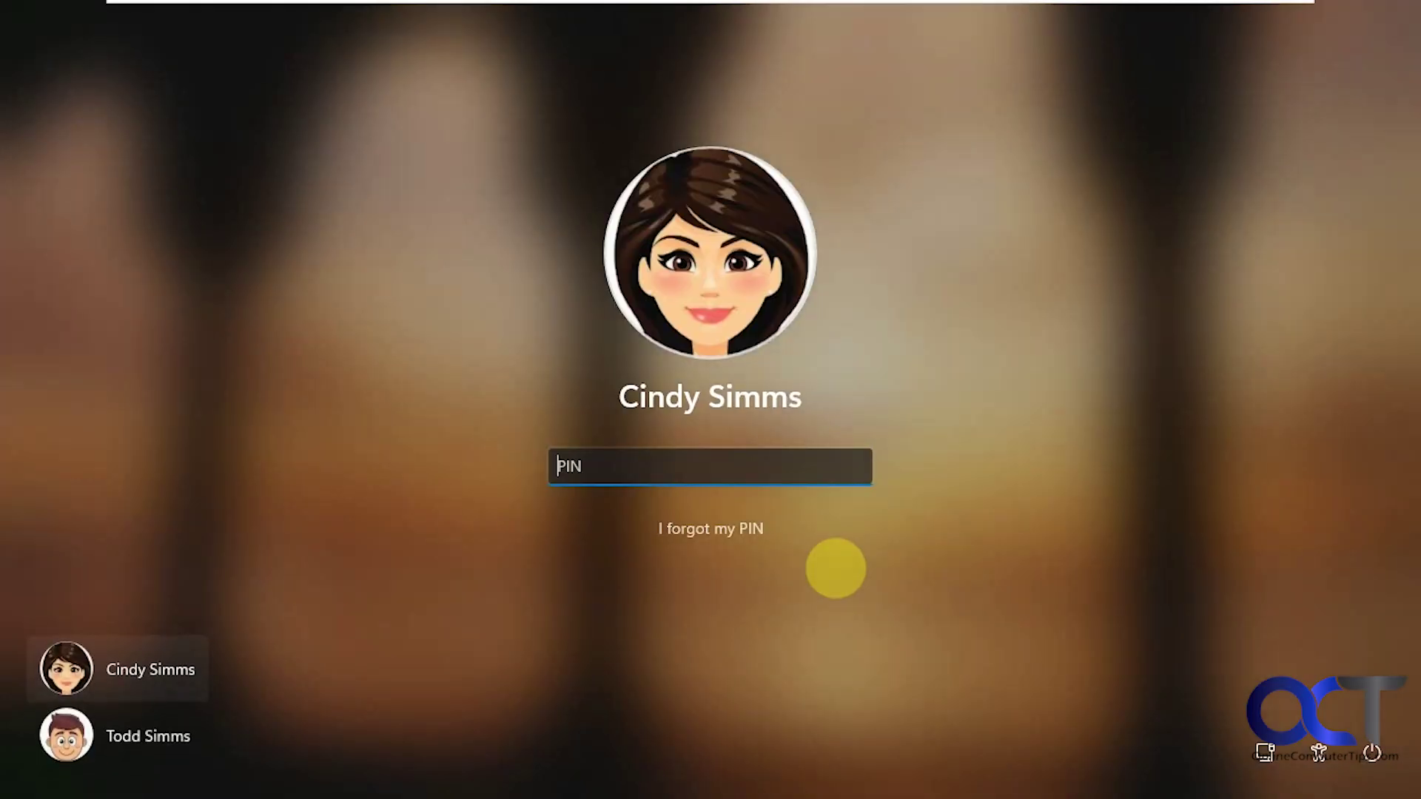
type("1234")
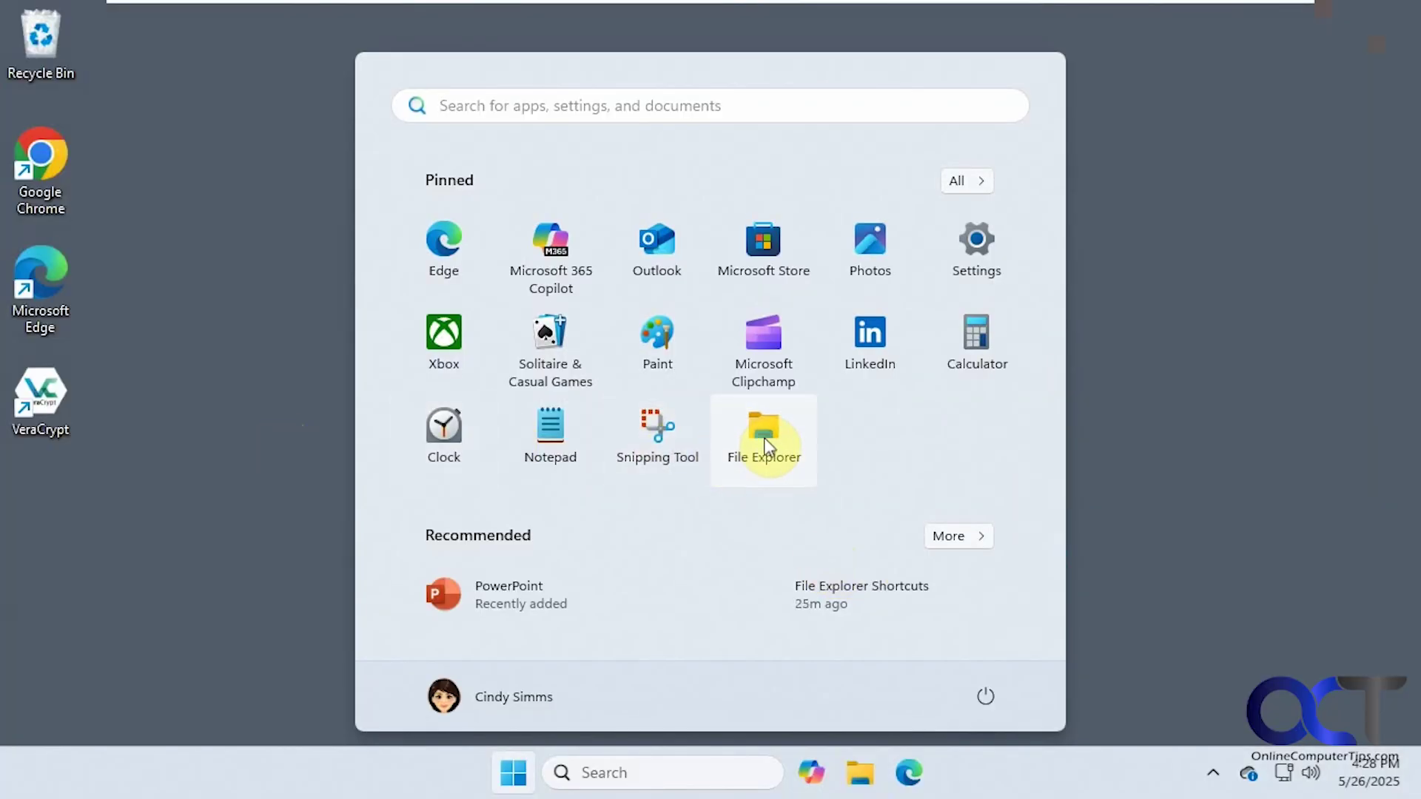
left_click(763, 438)
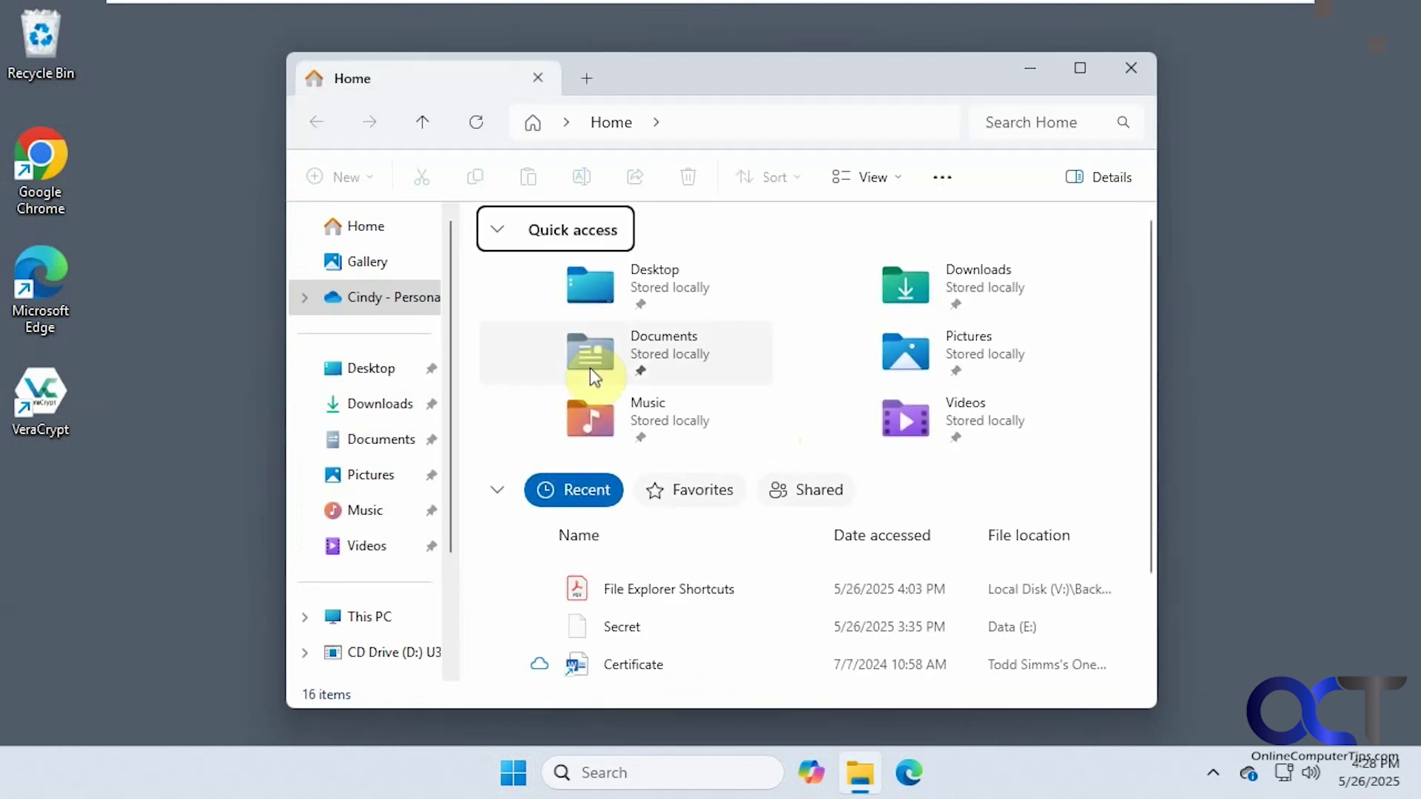
Browse Local Disk (V:) to Confidential Files and view the New Account Number text file.
left_click(366, 616)
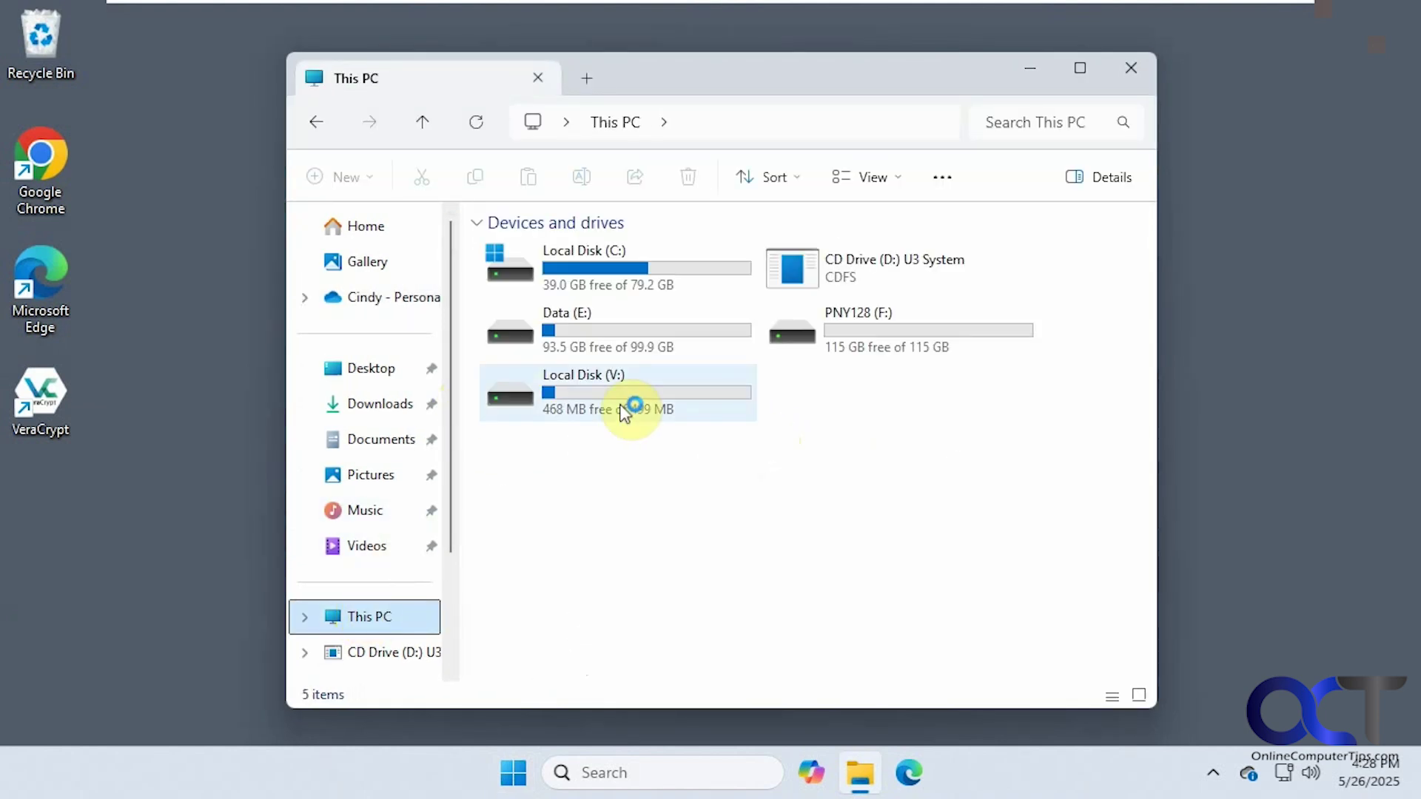
mouse_move(608, 401)
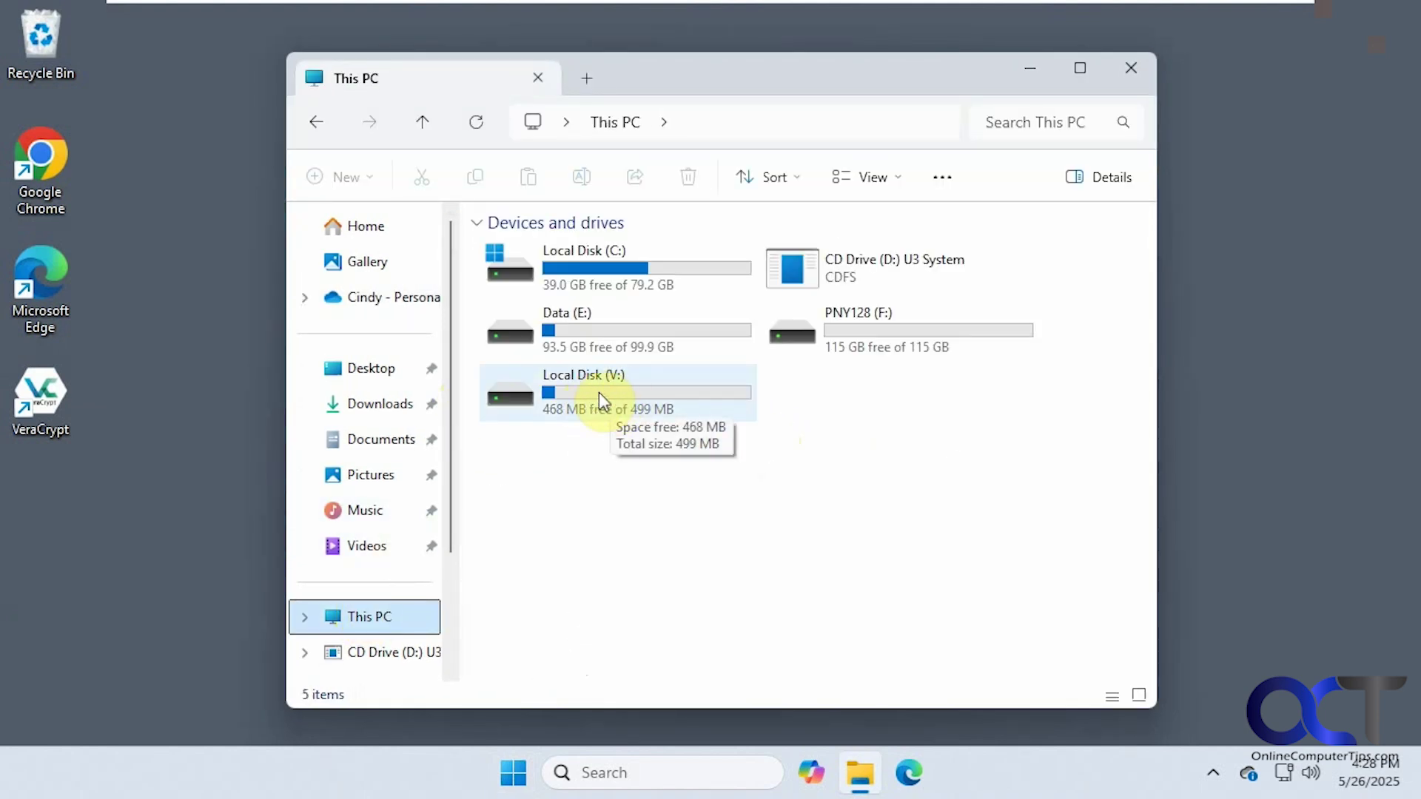
double_click(608, 401)
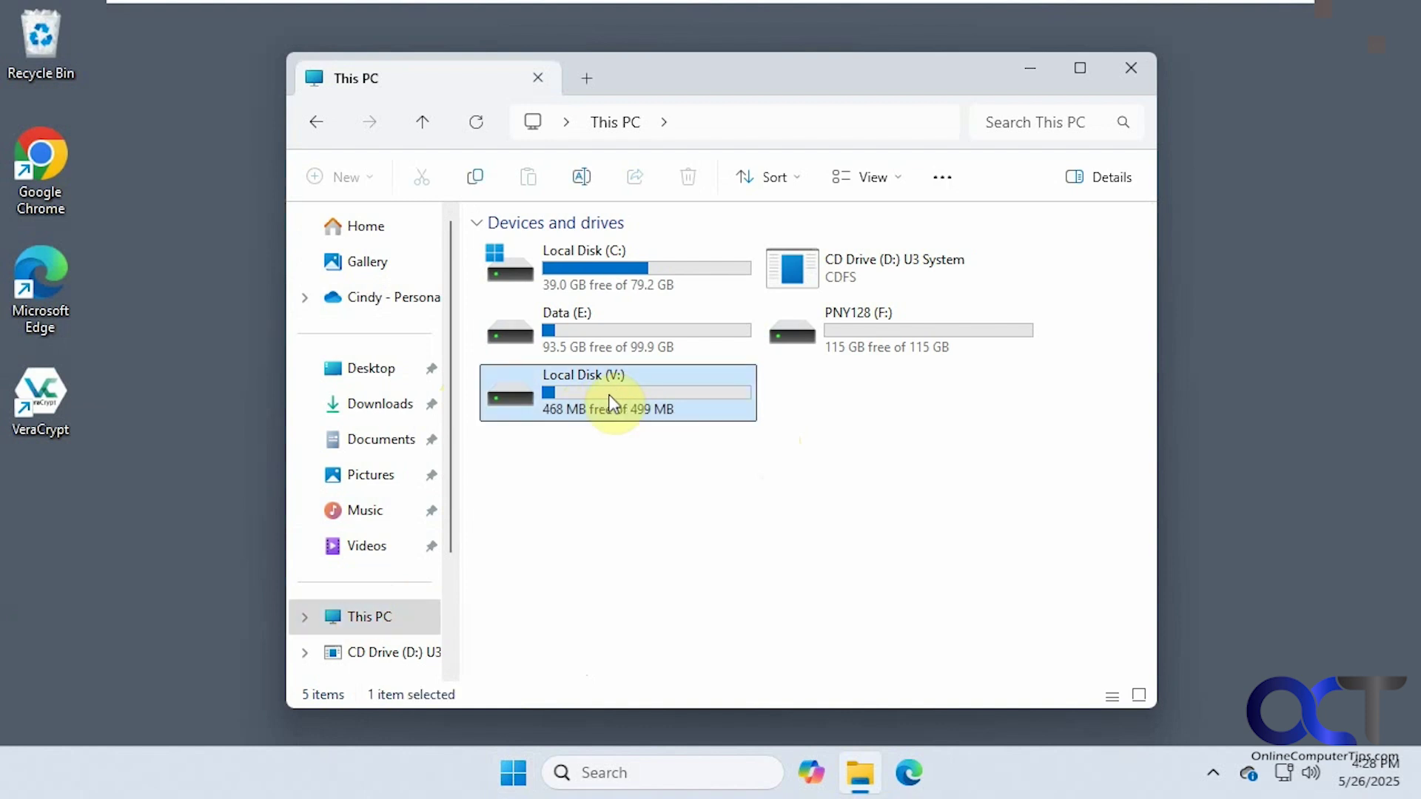
double_click(584, 260)
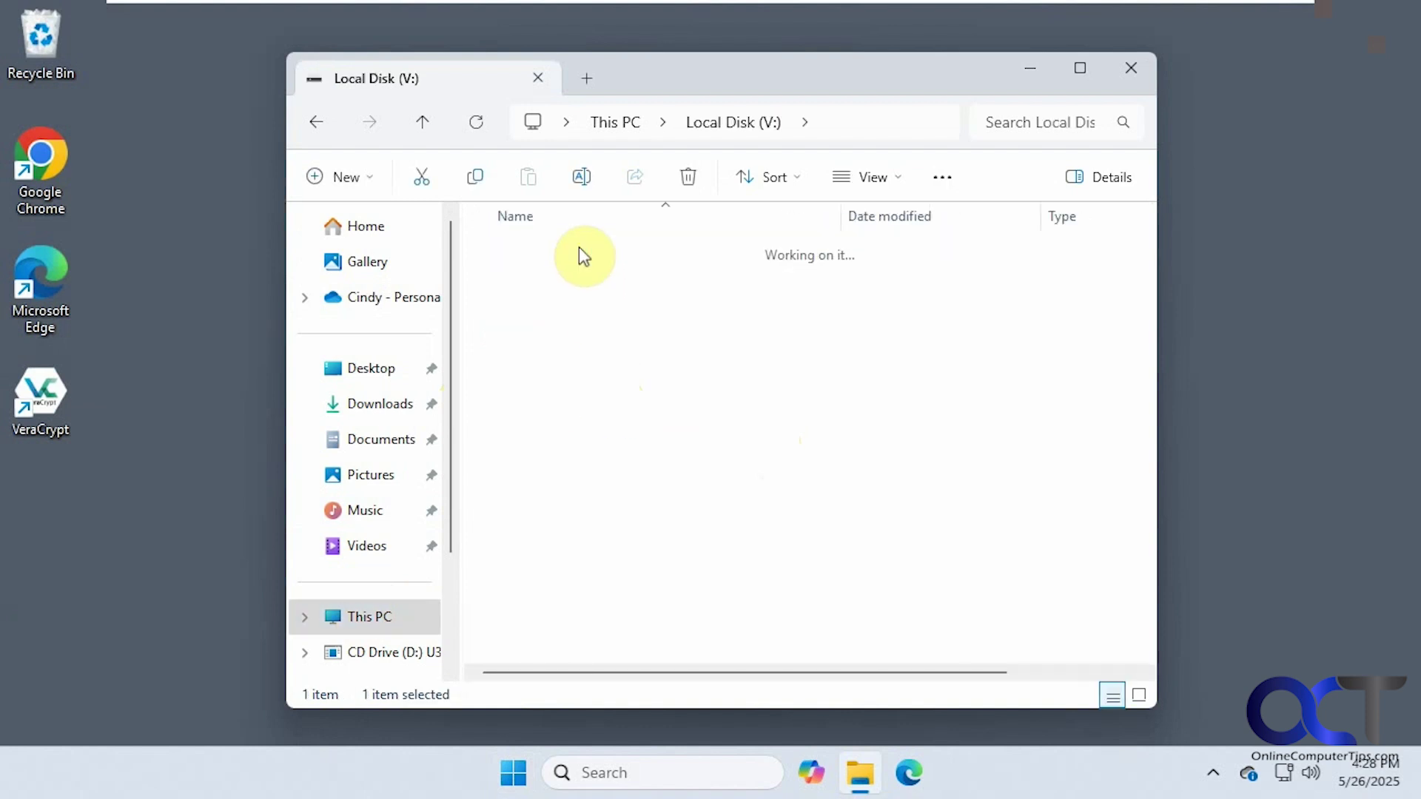
left_click(592, 376)
double_click(588, 376)
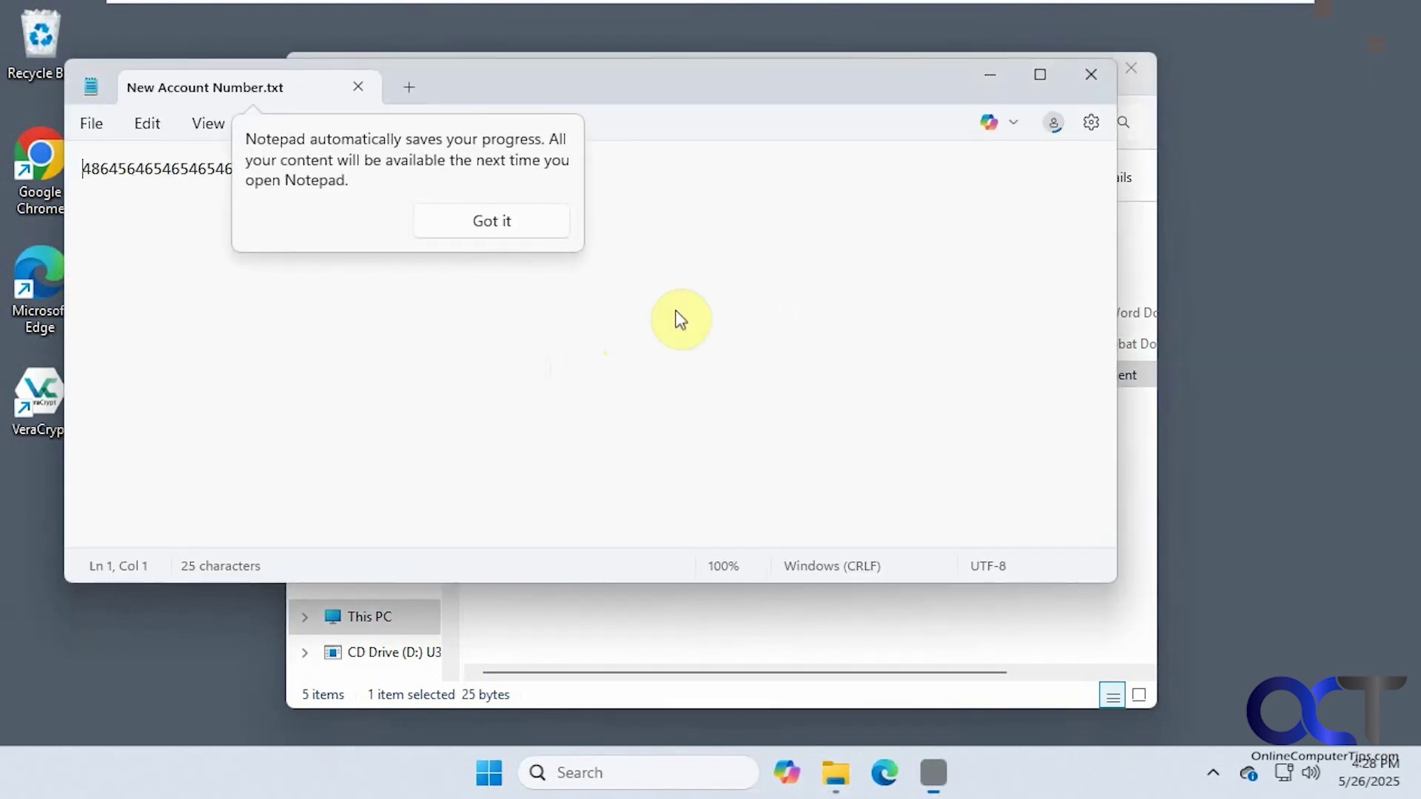
left_click(1090, 75)
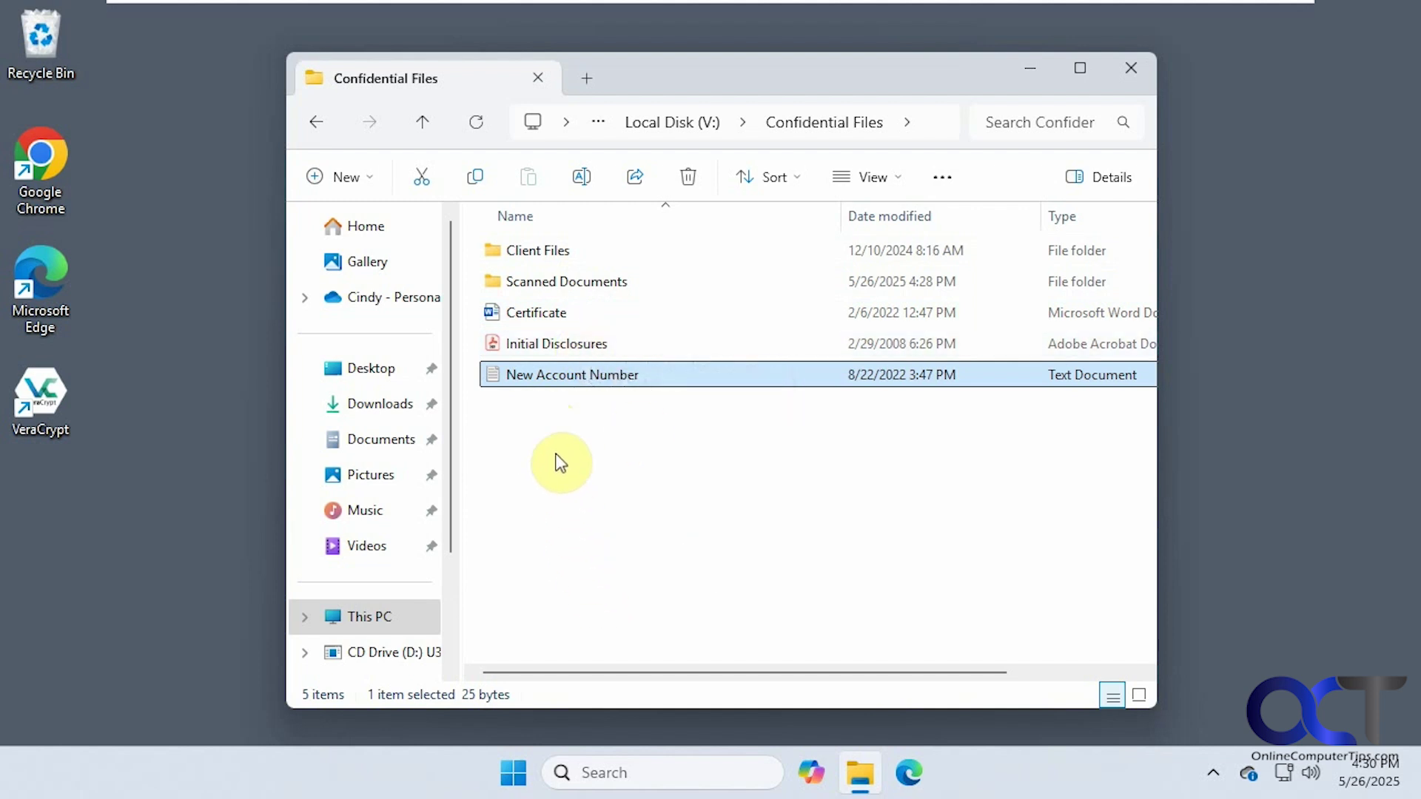
Switch back to the other signed-in user account, signing in with its PIN.
left_click(513, 772)
left_click(546, 701)
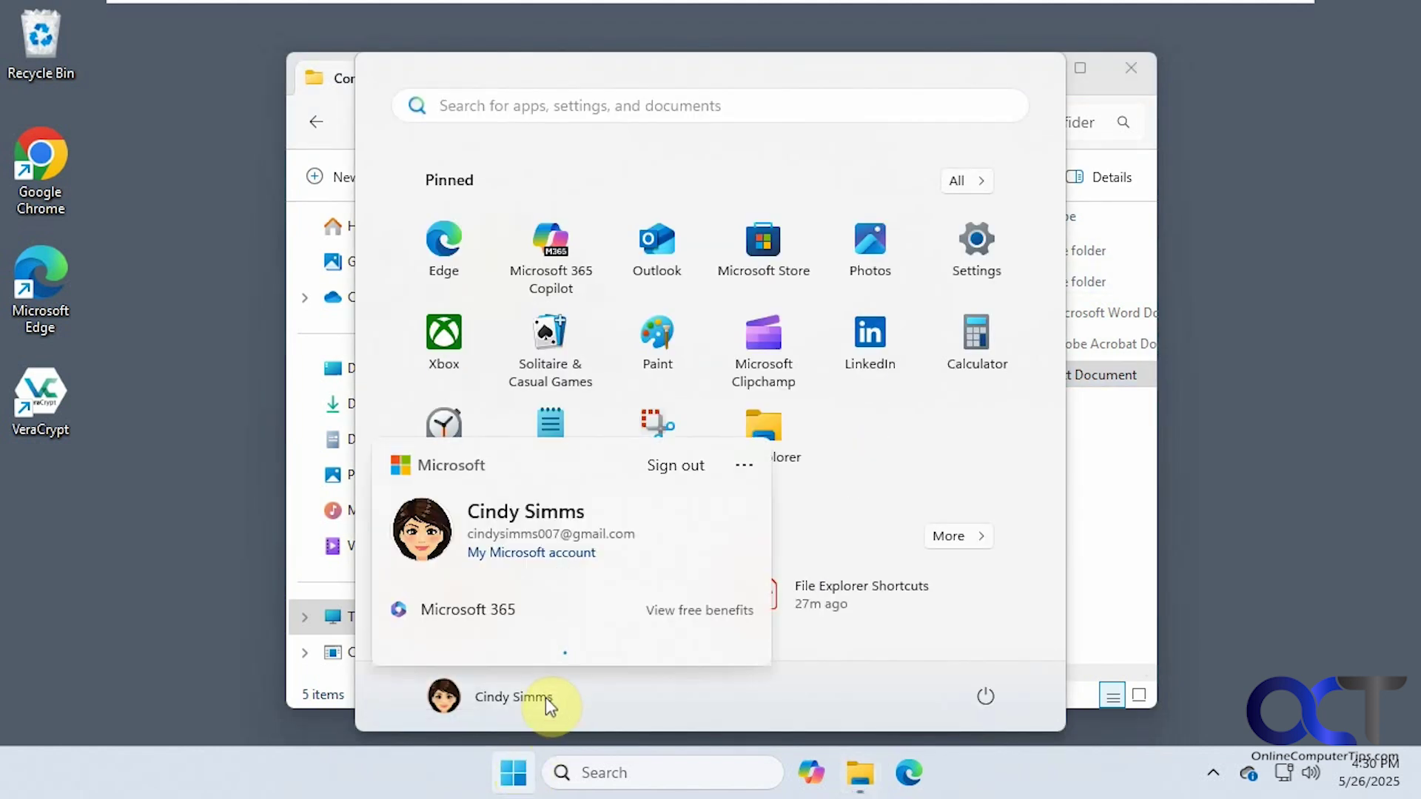
left_click(738, 447)
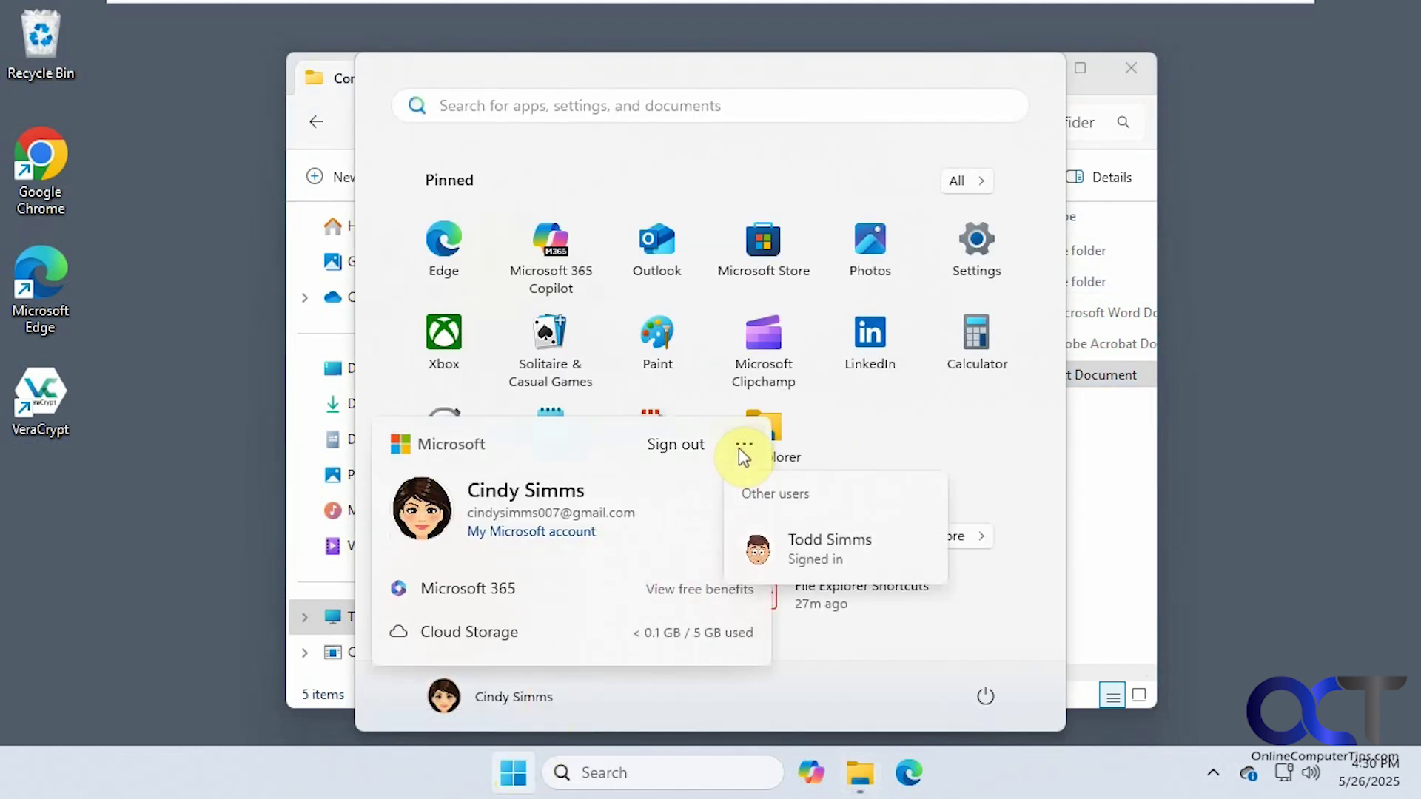
left_click(818, 551)
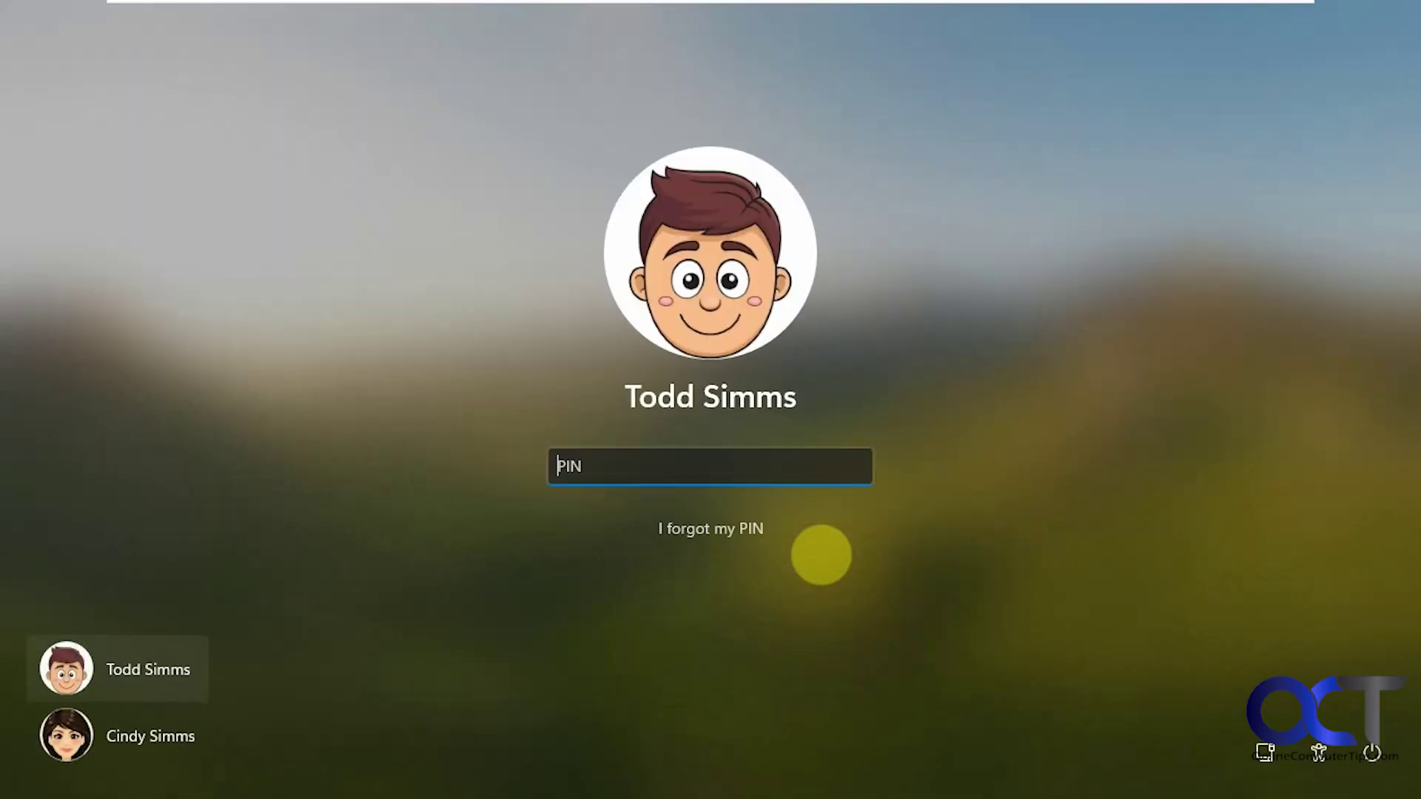
type("1234")
left_click(1248, 305)
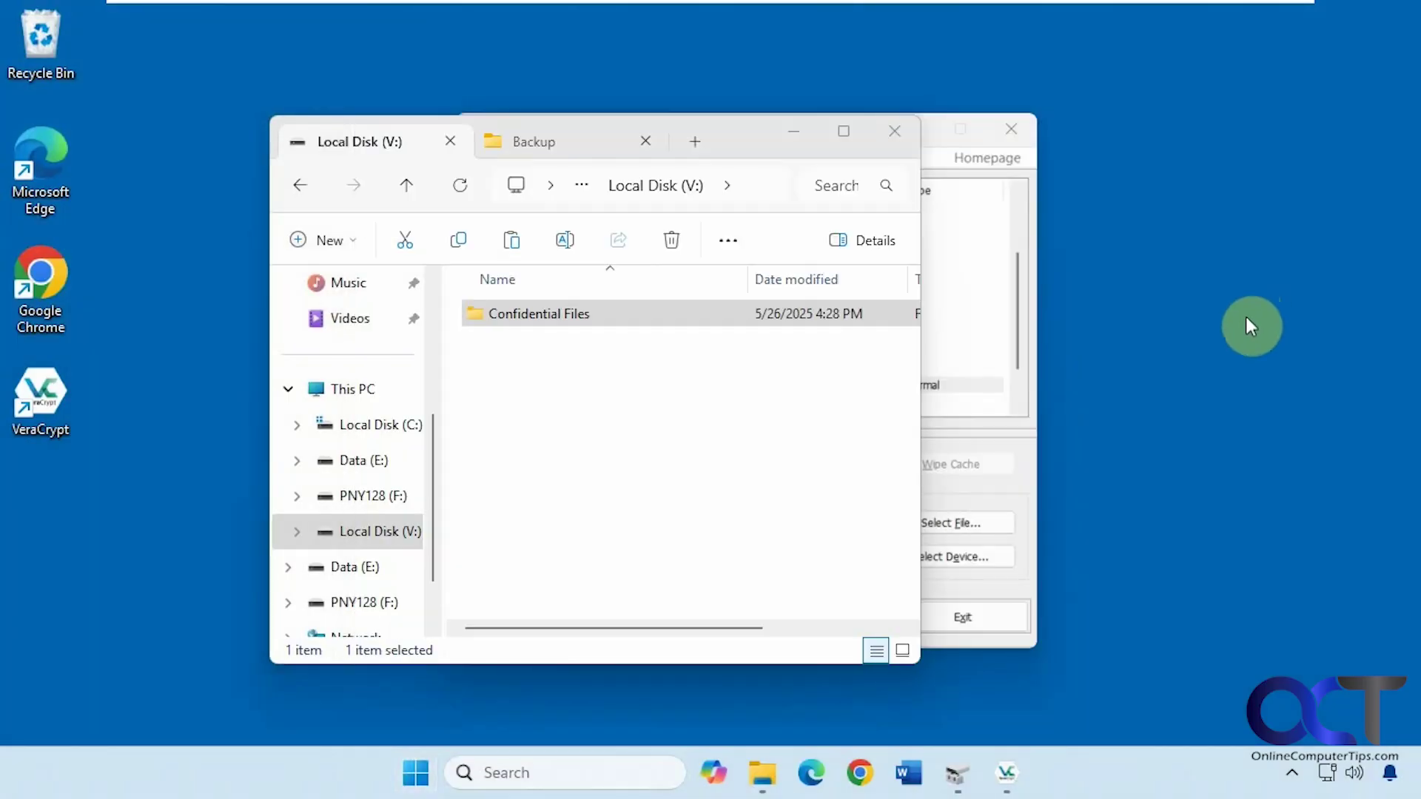
Try deleting the SecureLocation container on Data (E:) and cancel the file-in-use warning.
left_click(546, 141)
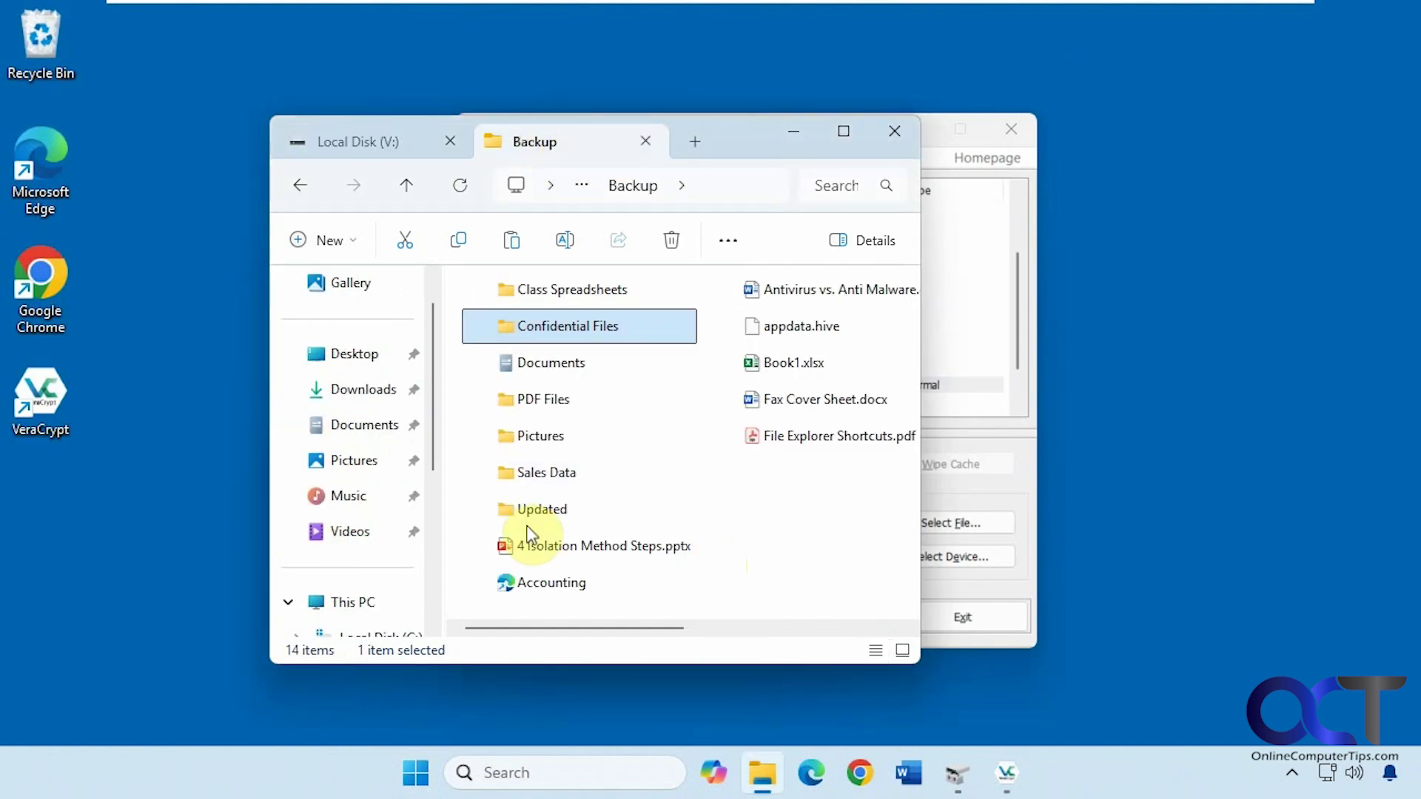
left_click(336, 601)
scroll(355, 597, "down", 2)
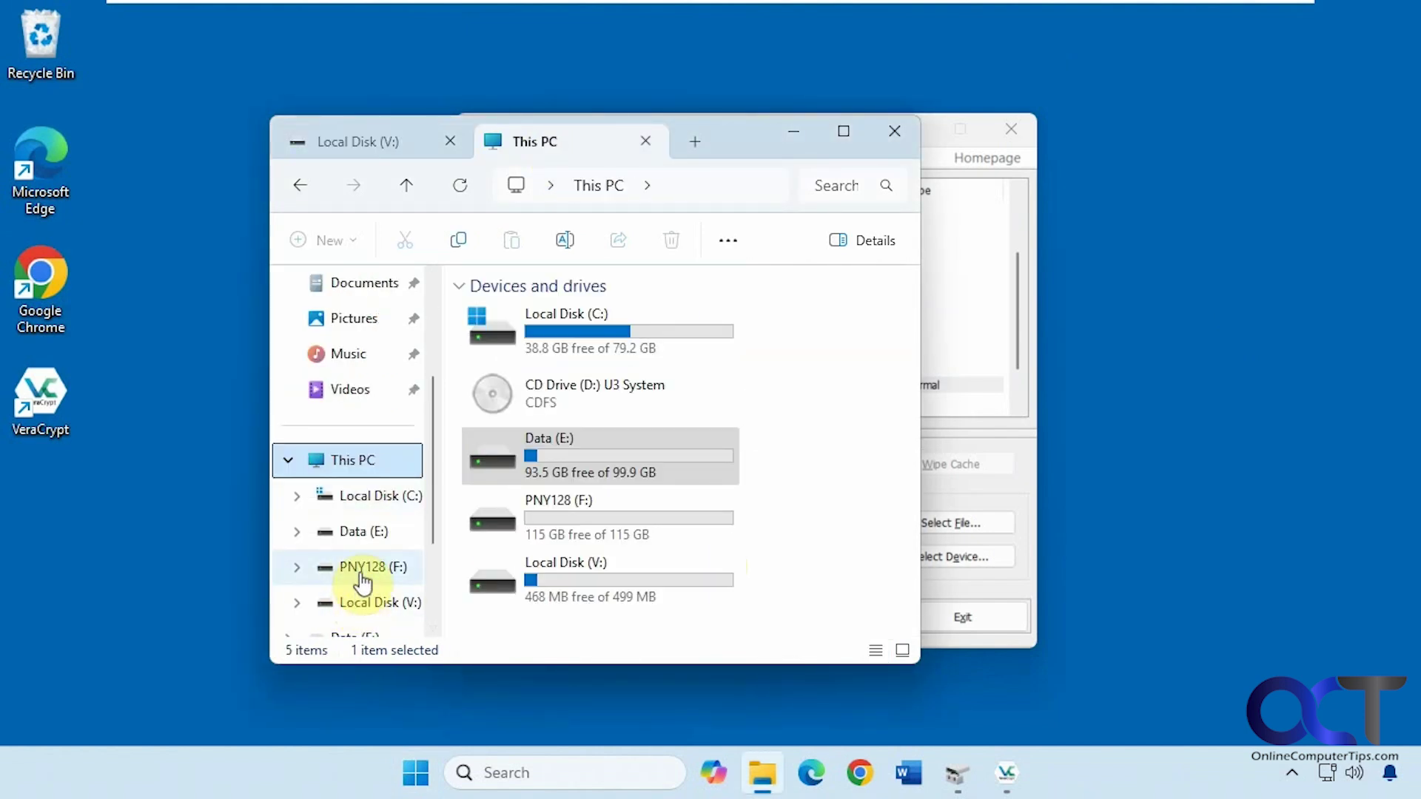
left_click(361, 532)
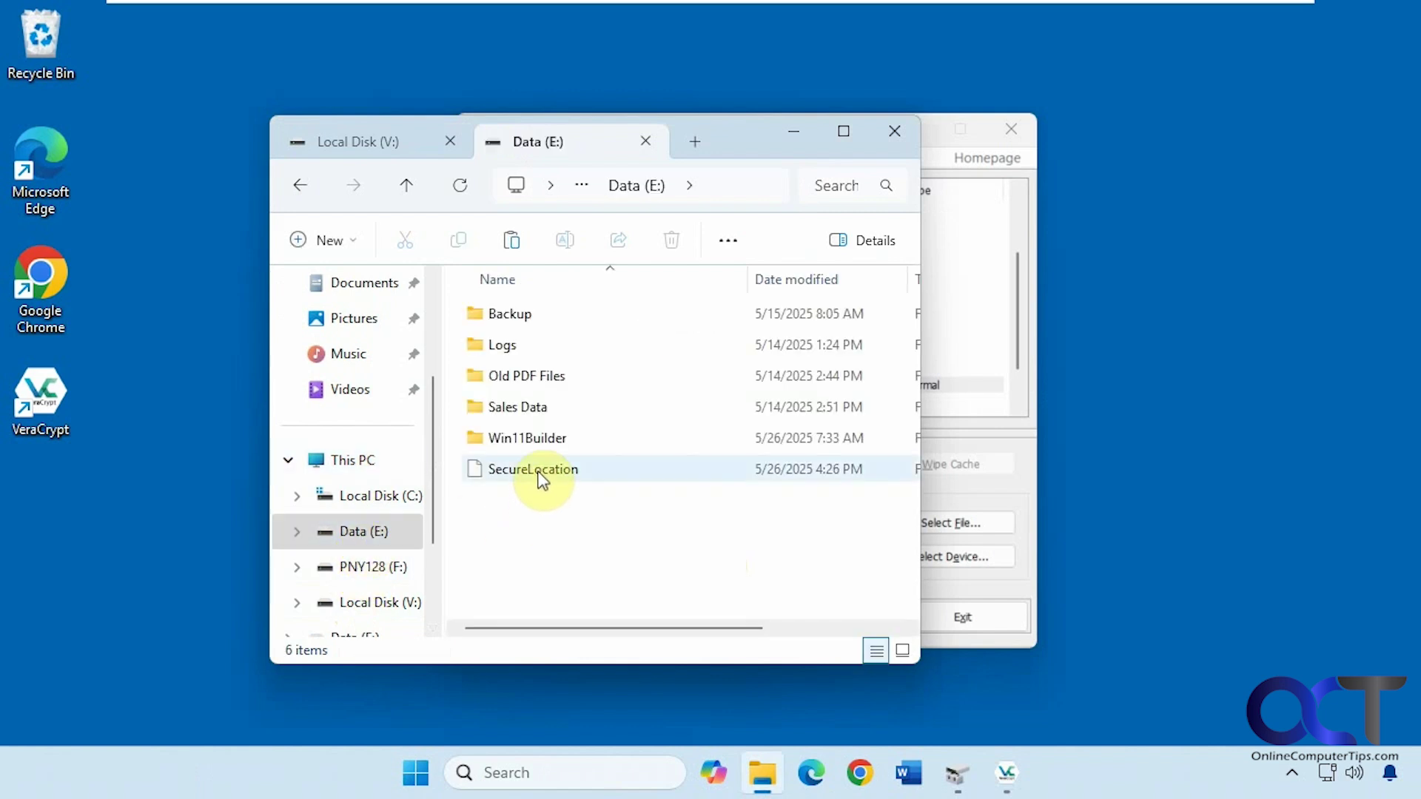
left_click(542, 480)
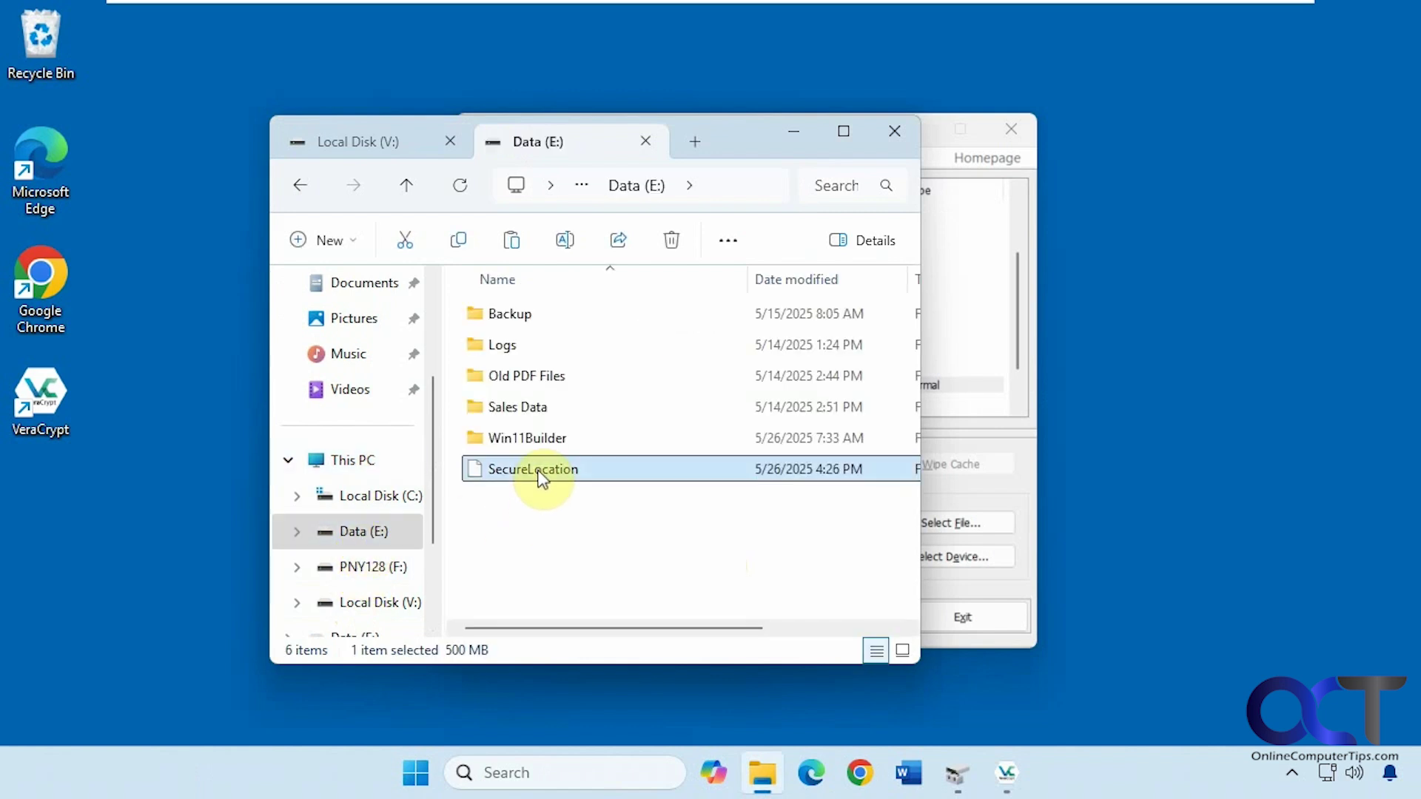
key("Delete")
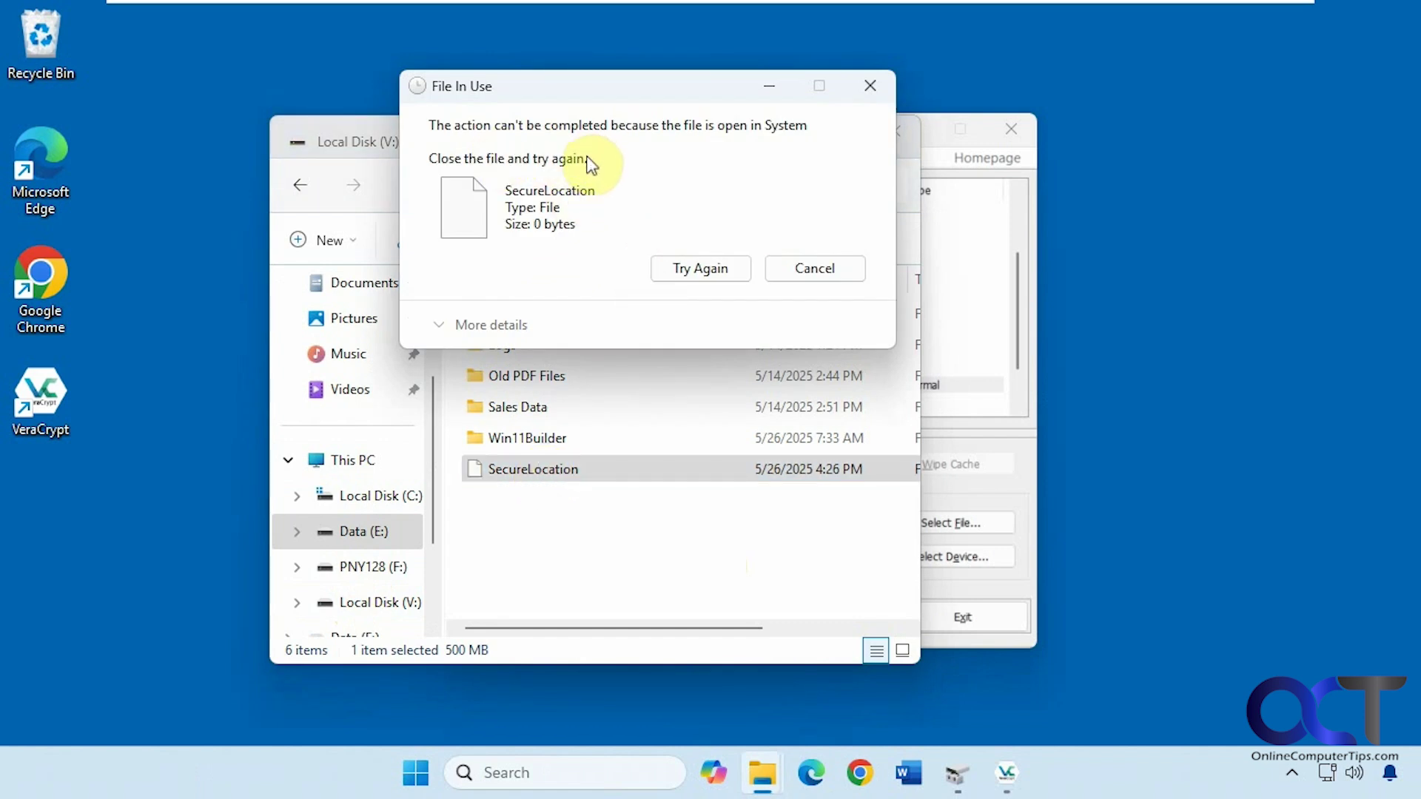
left_click(806, 274)
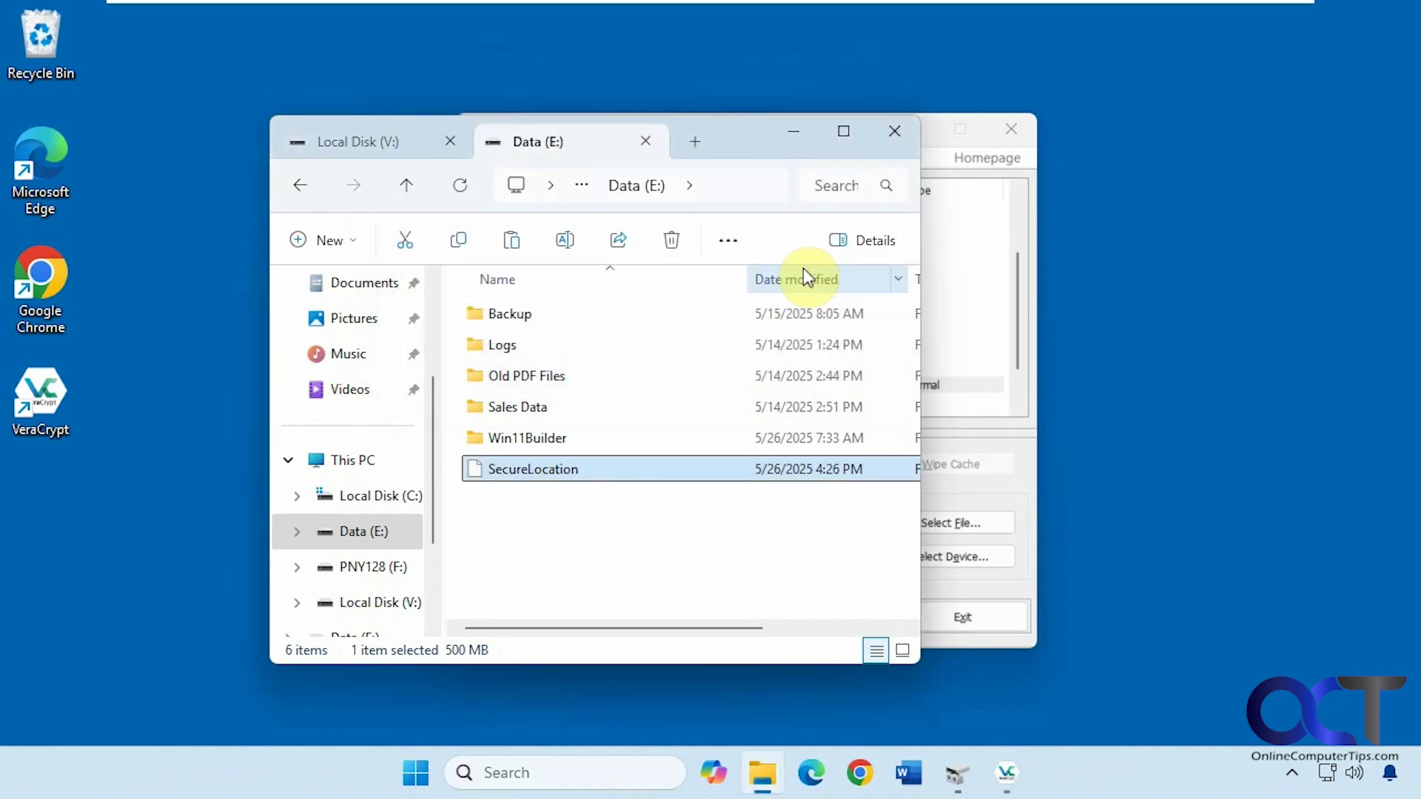
left_click(1018, 332)
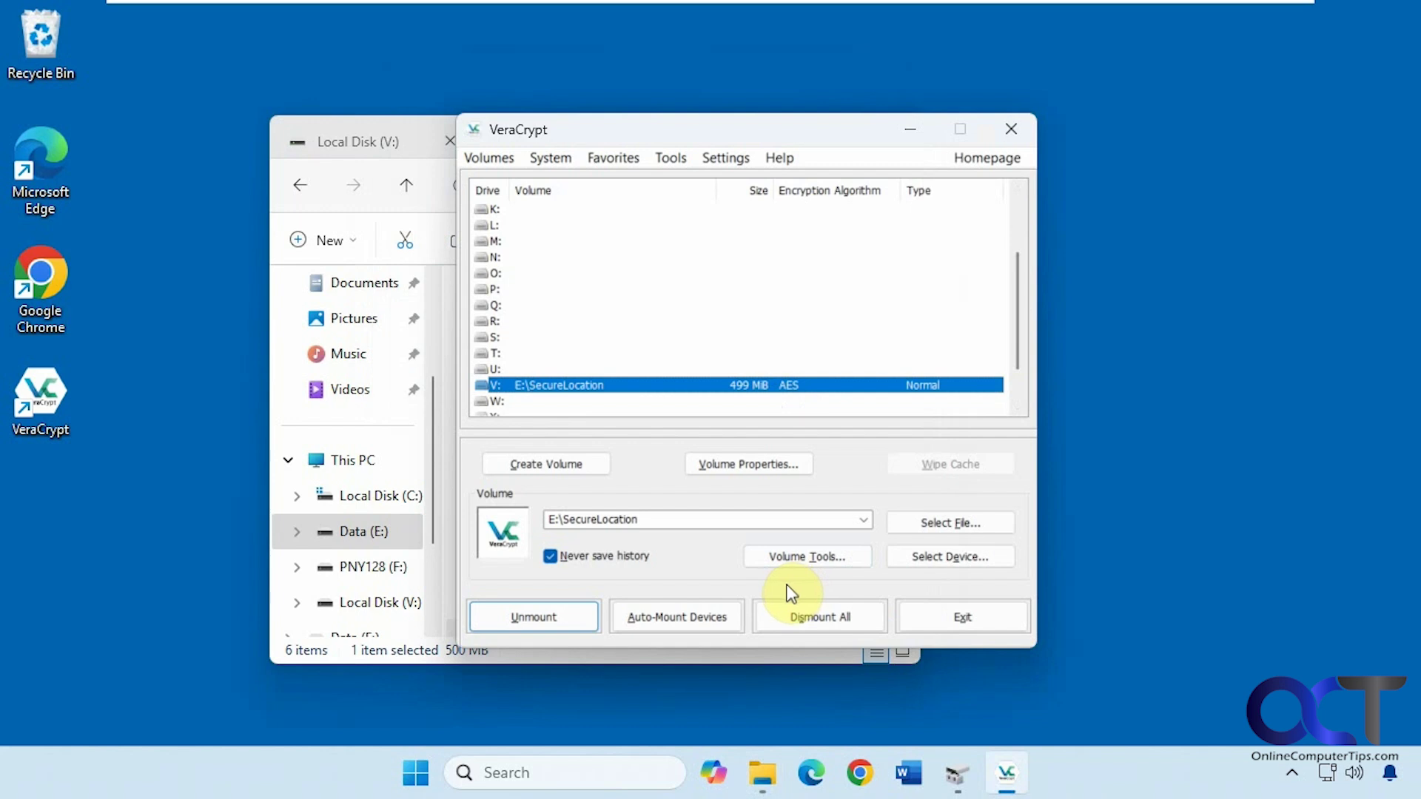
Force-dismount all VeraCrypt volumes to release V:, then minimize VeraCrypt.
left_click(792, 614)
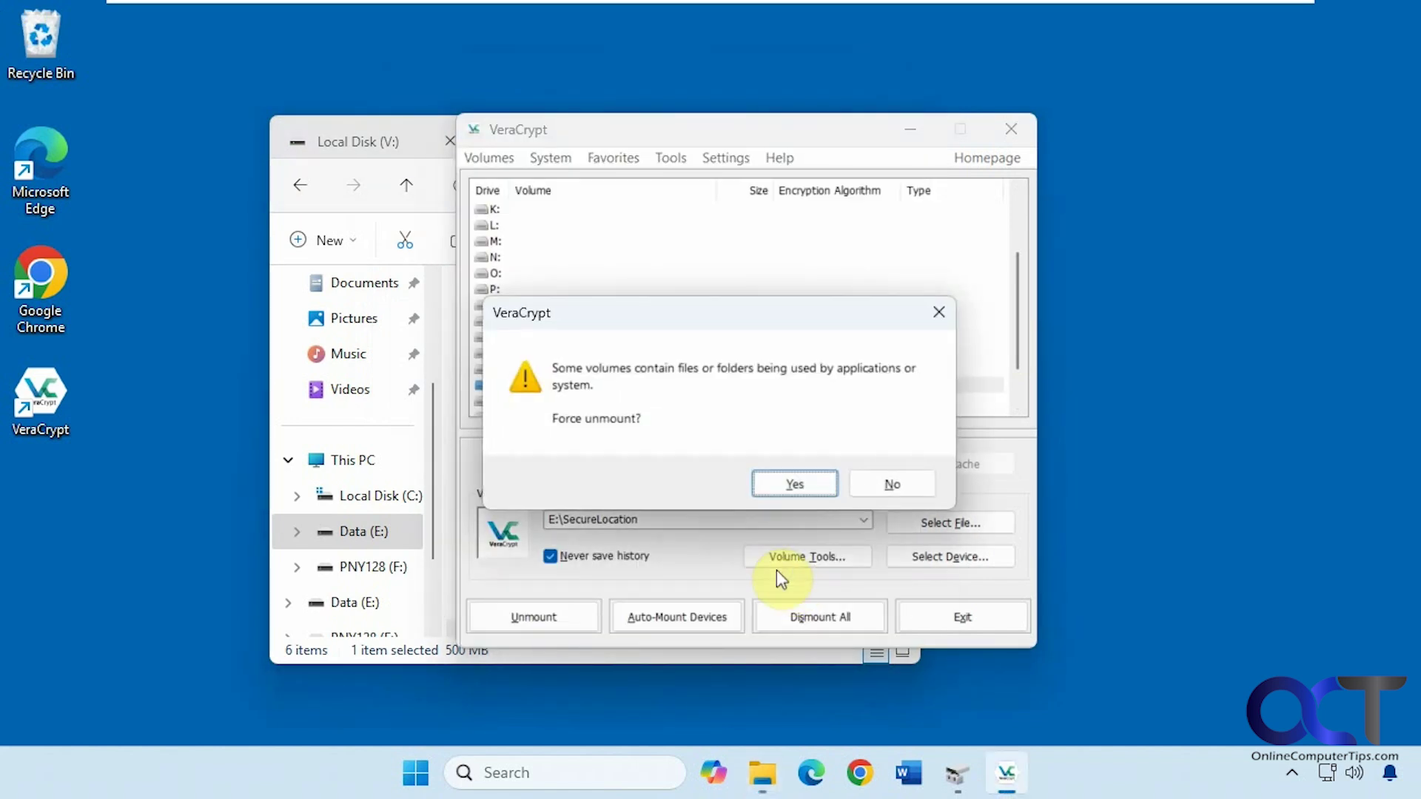
left_click(796, 482)
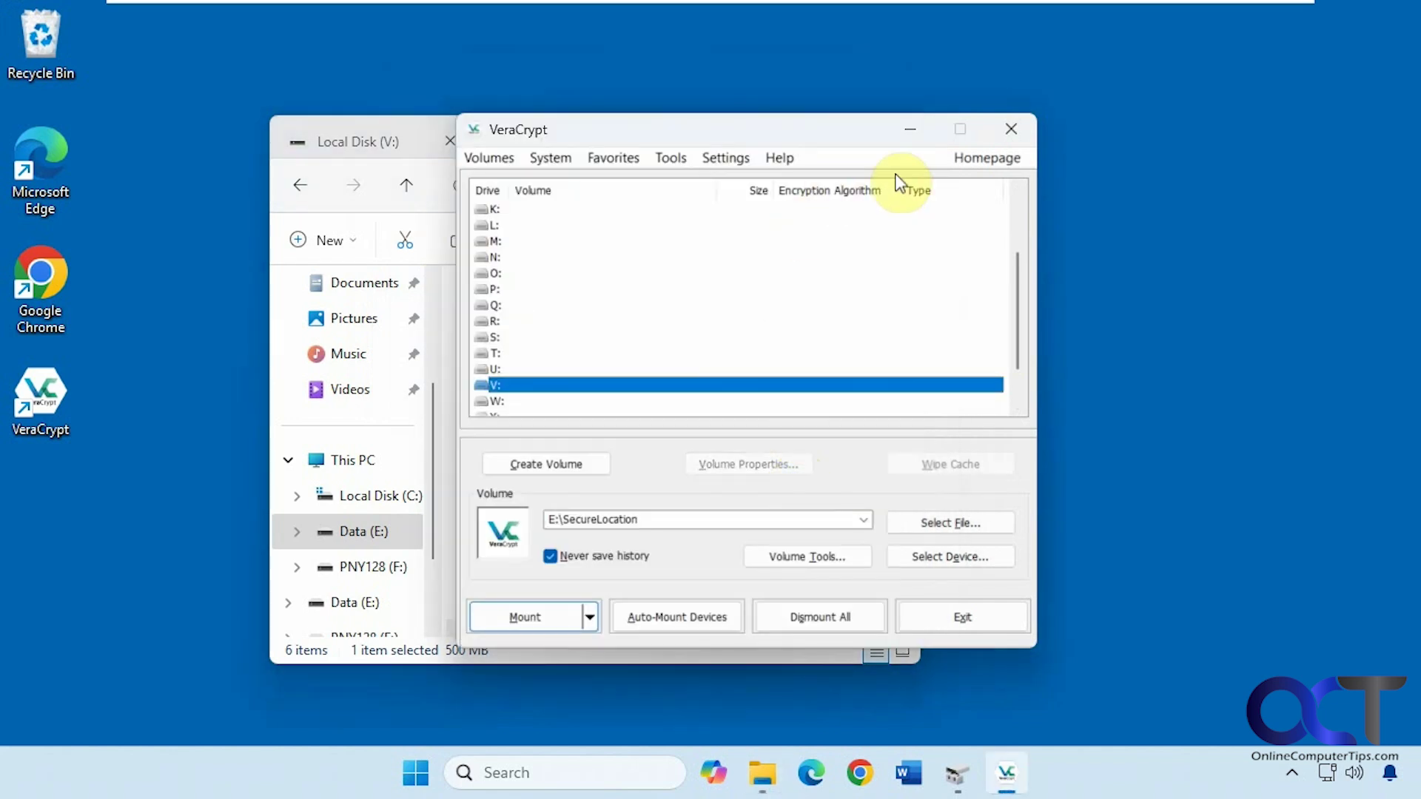
left_click(912, 131)
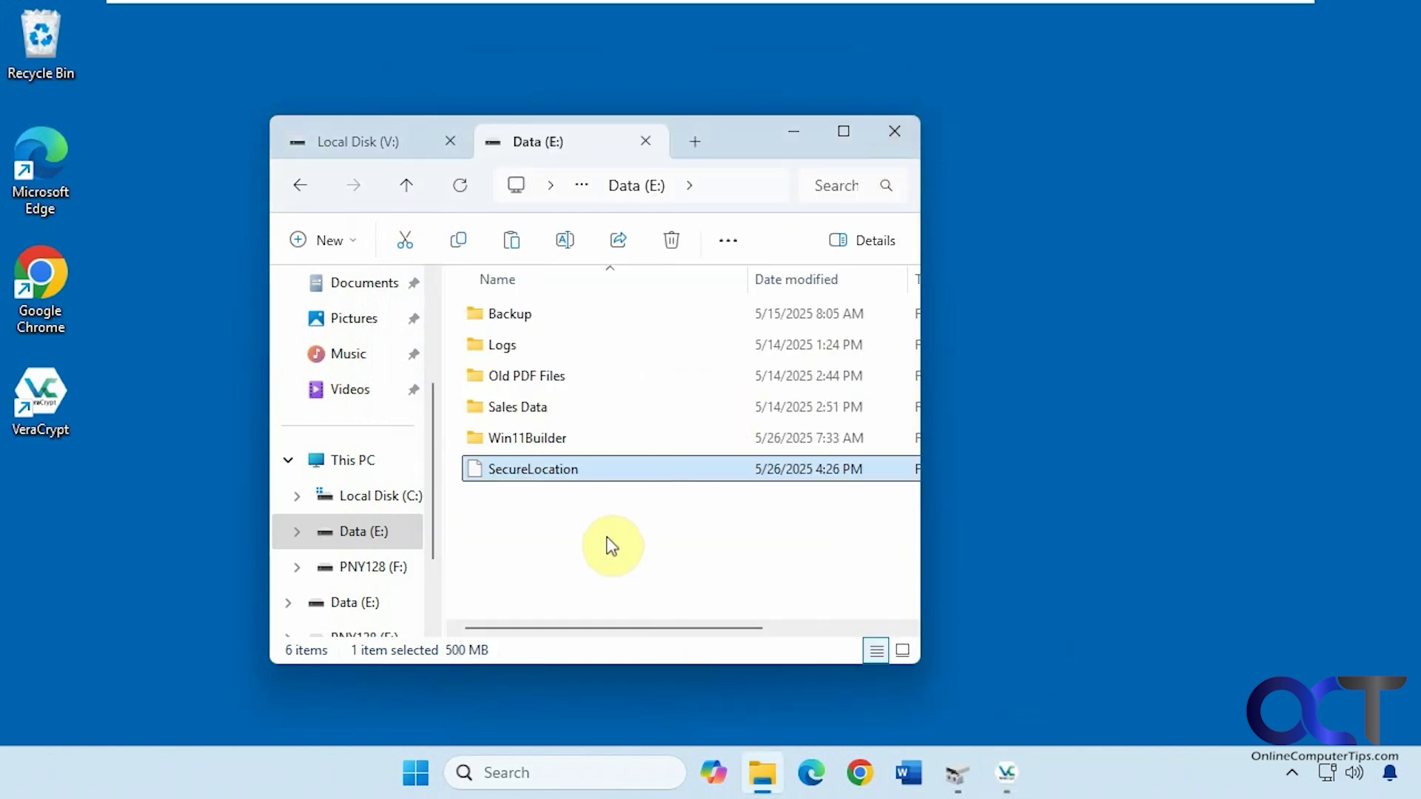
Confirm V: is gone from This PC and delete SecureLocation from Data (E:).
left_click(383, 151)
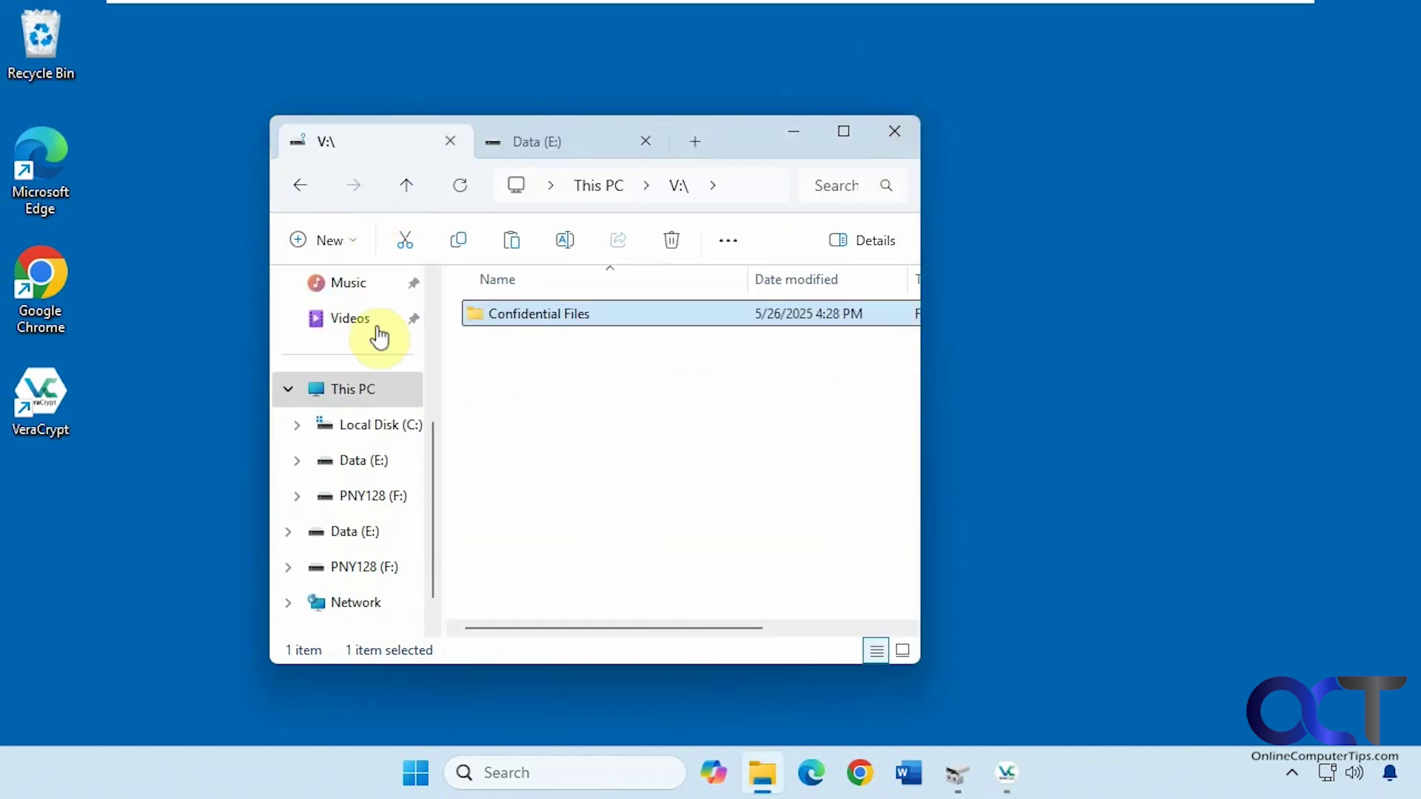
left_click(380, 423)
left_click(354, 391)
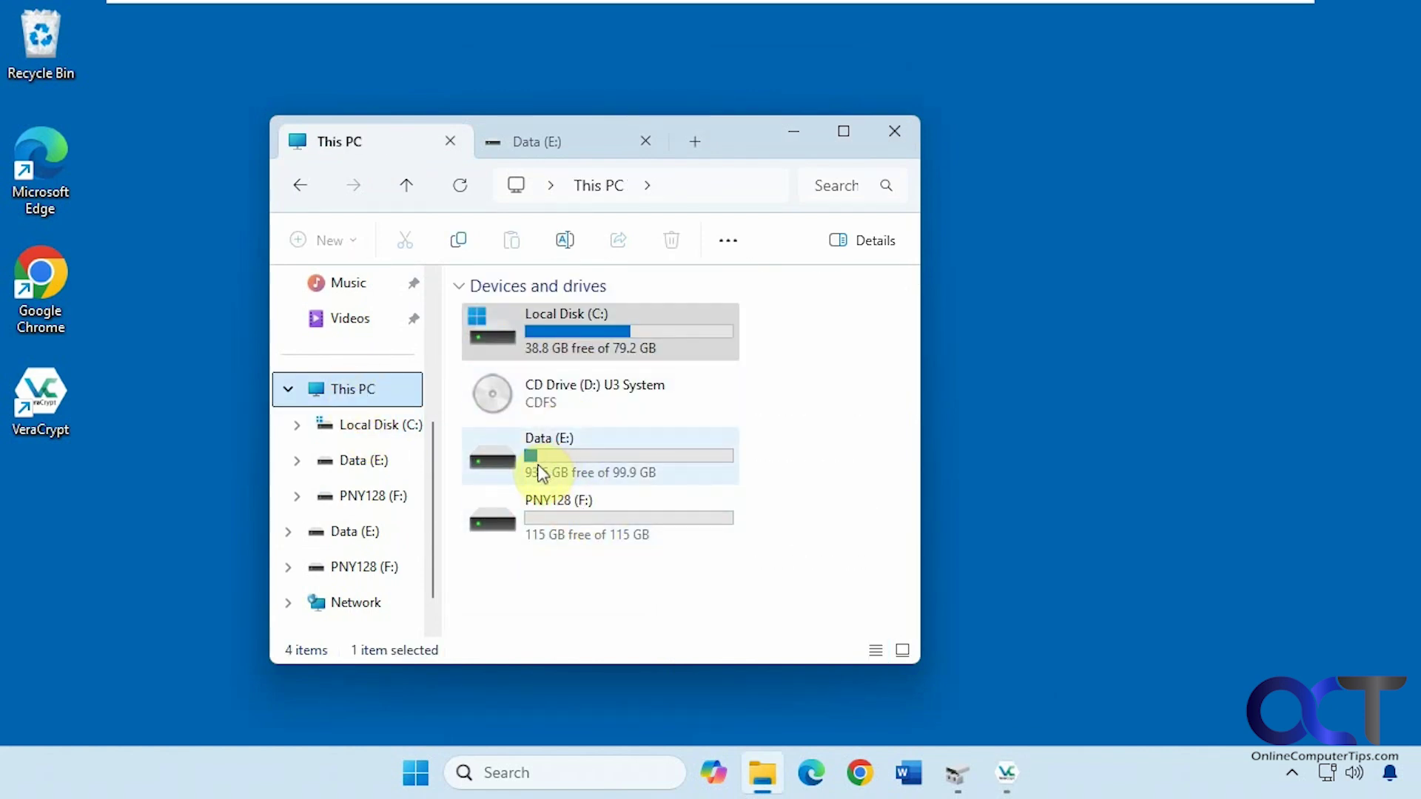
left_click(549, 146)
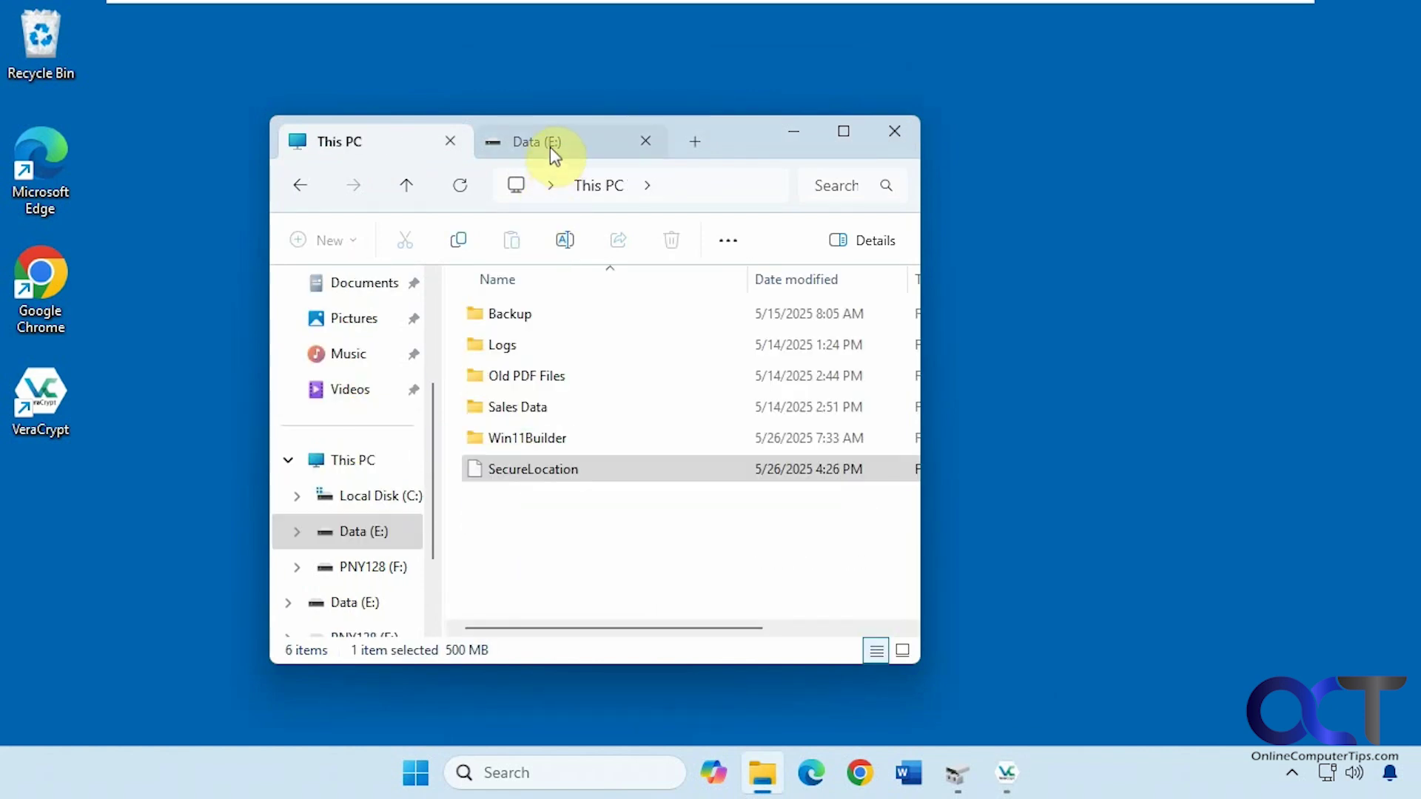
left_click(606, 533)
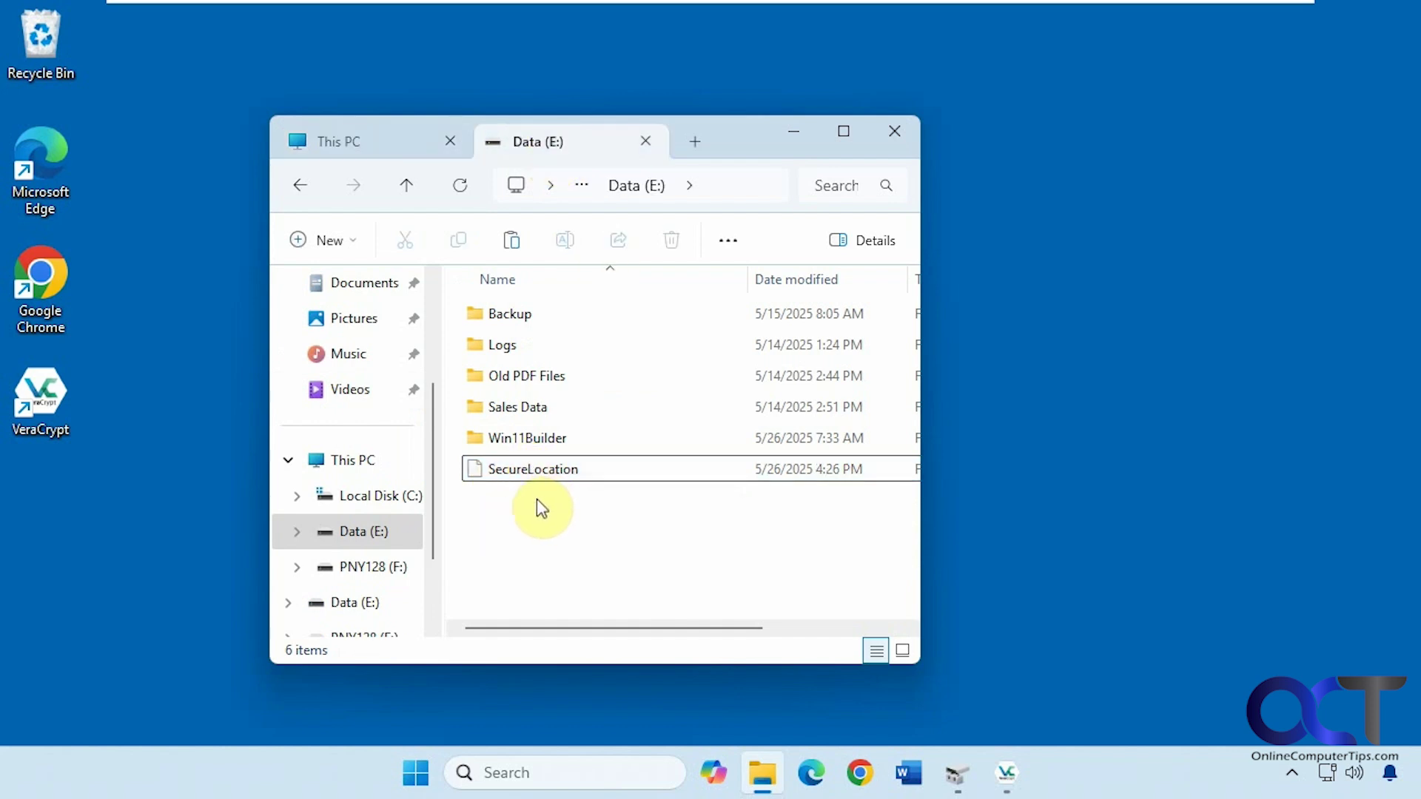
left_click(517, 466)
key("Delete")
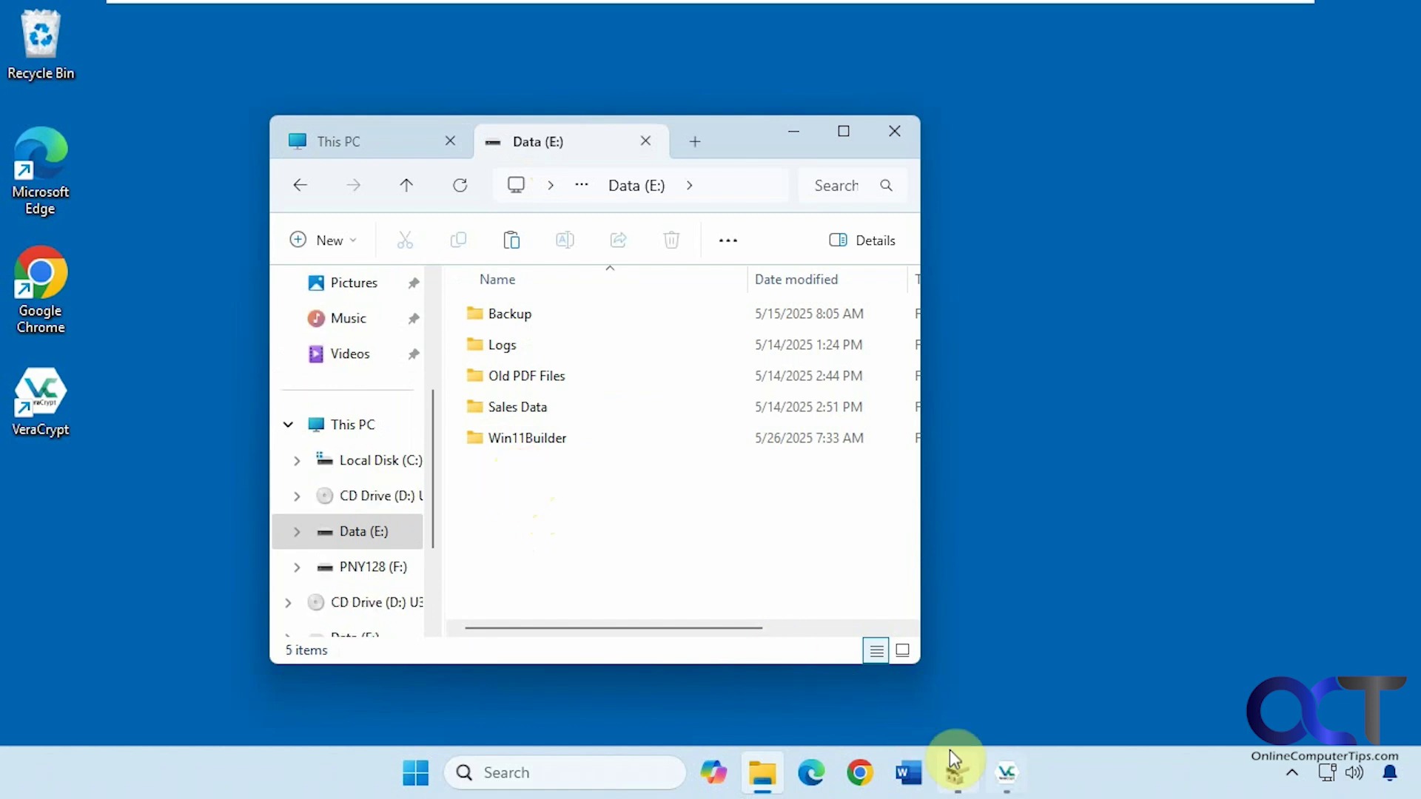
Attempt to mount the deleted SecureLocation volume, dismiss the file-not-found error, and recheck Data (E:).
left_click(1004, 772)
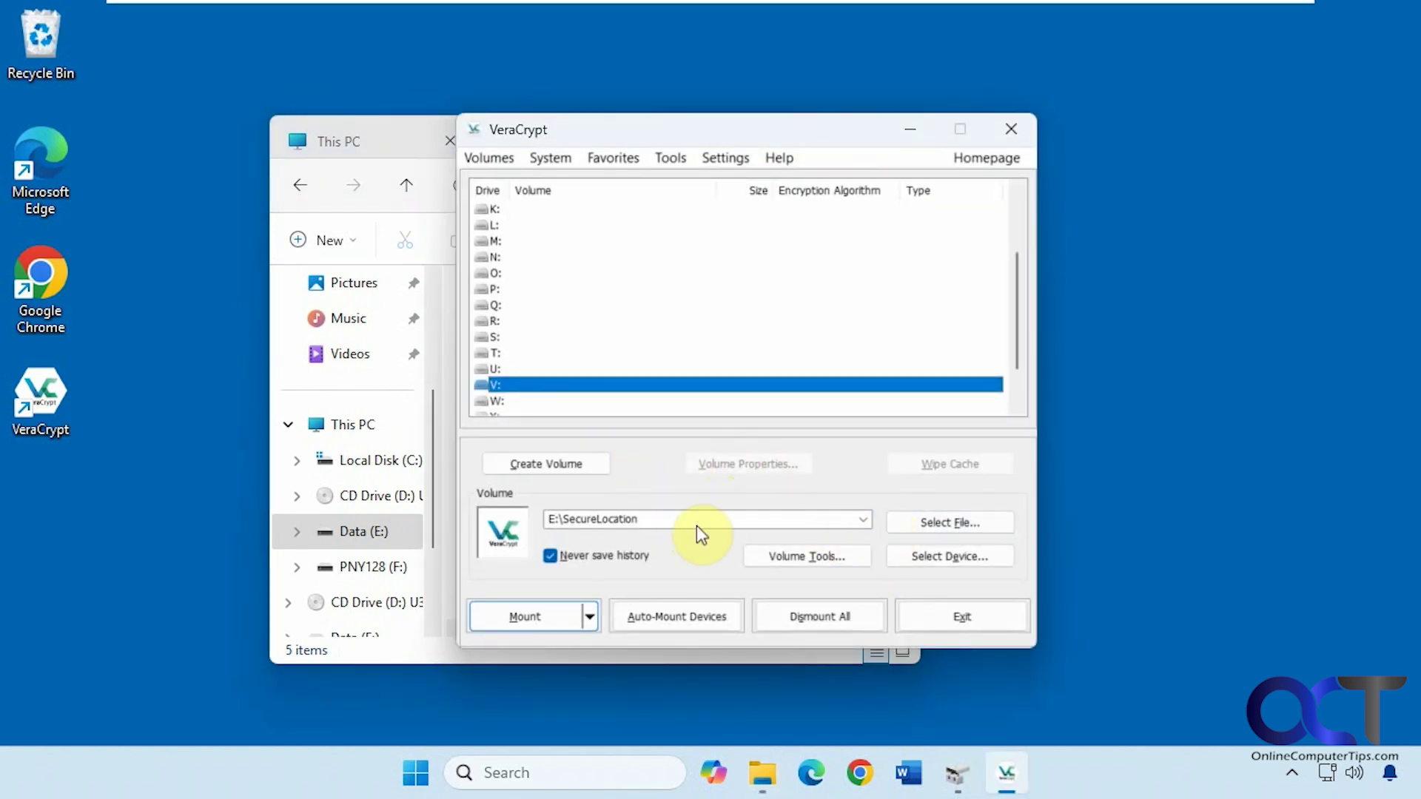
left_click(545, 615)
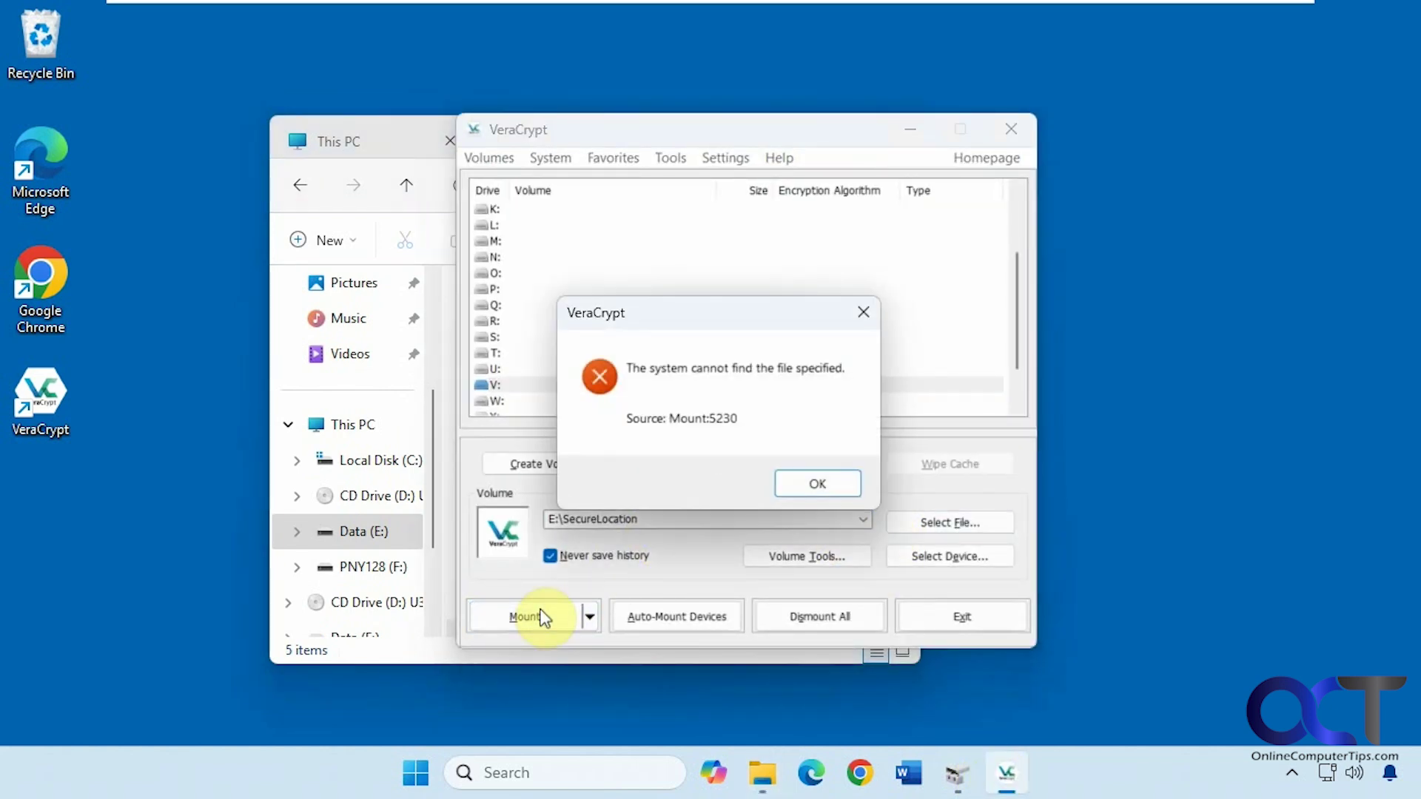
left_click(819, 485)
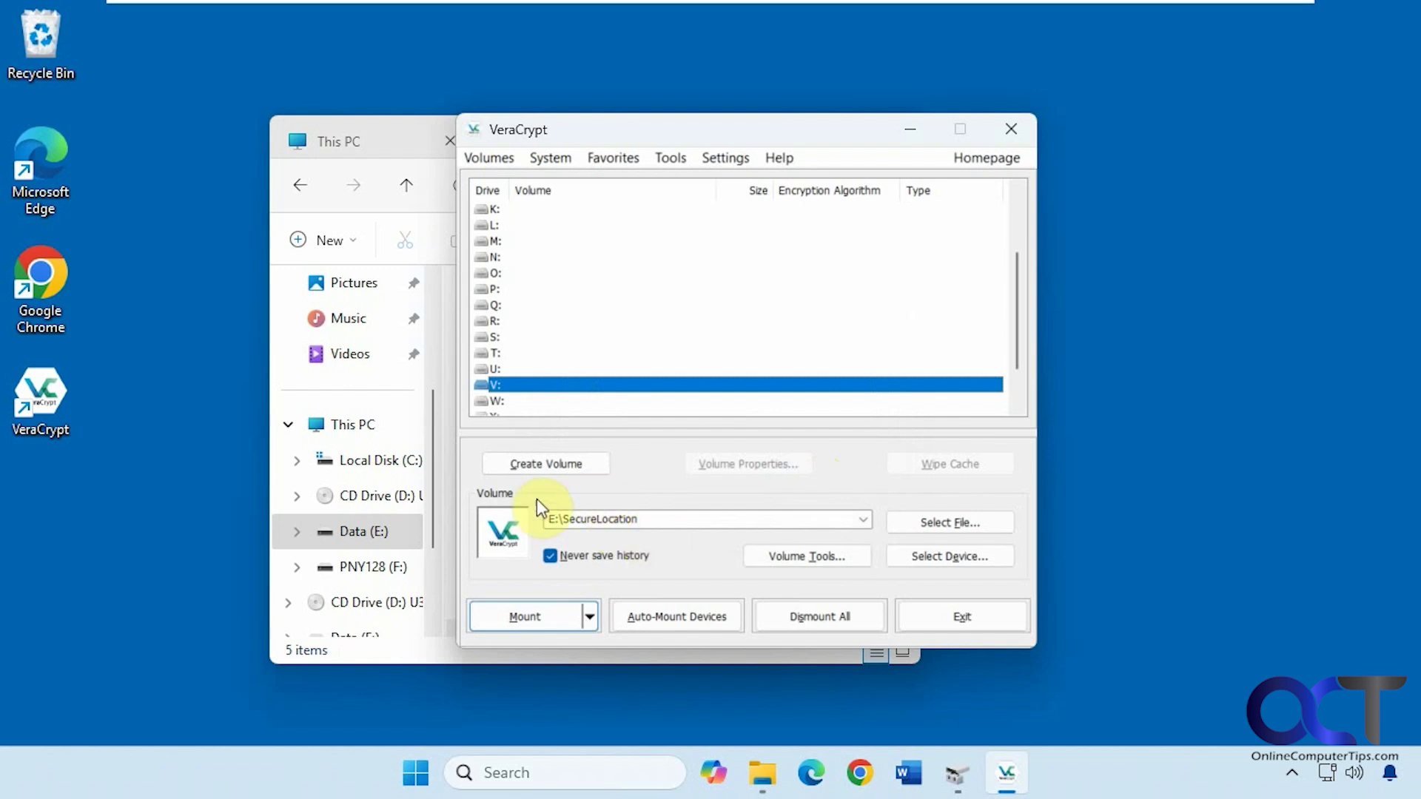
left_click(374, 143)
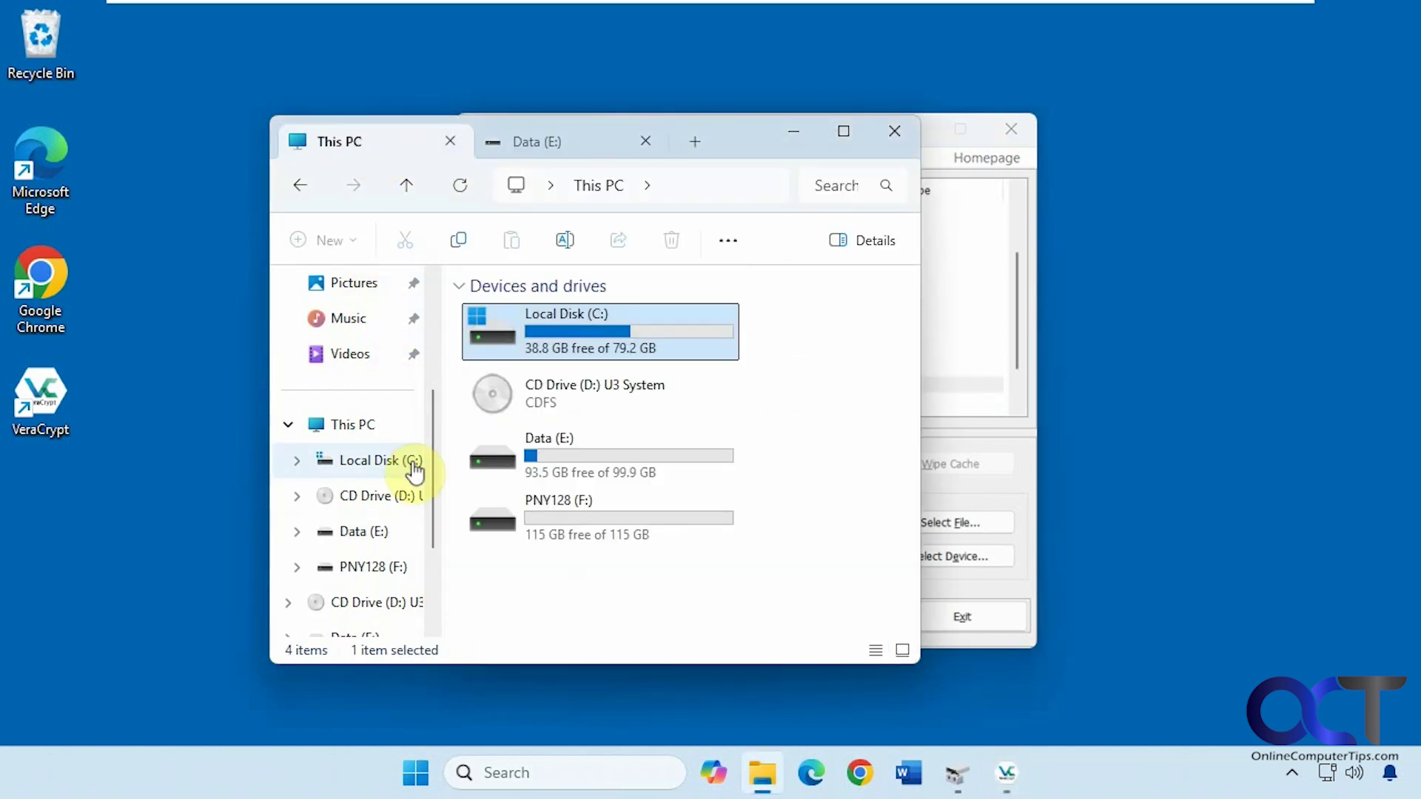
left_click(374, 532)
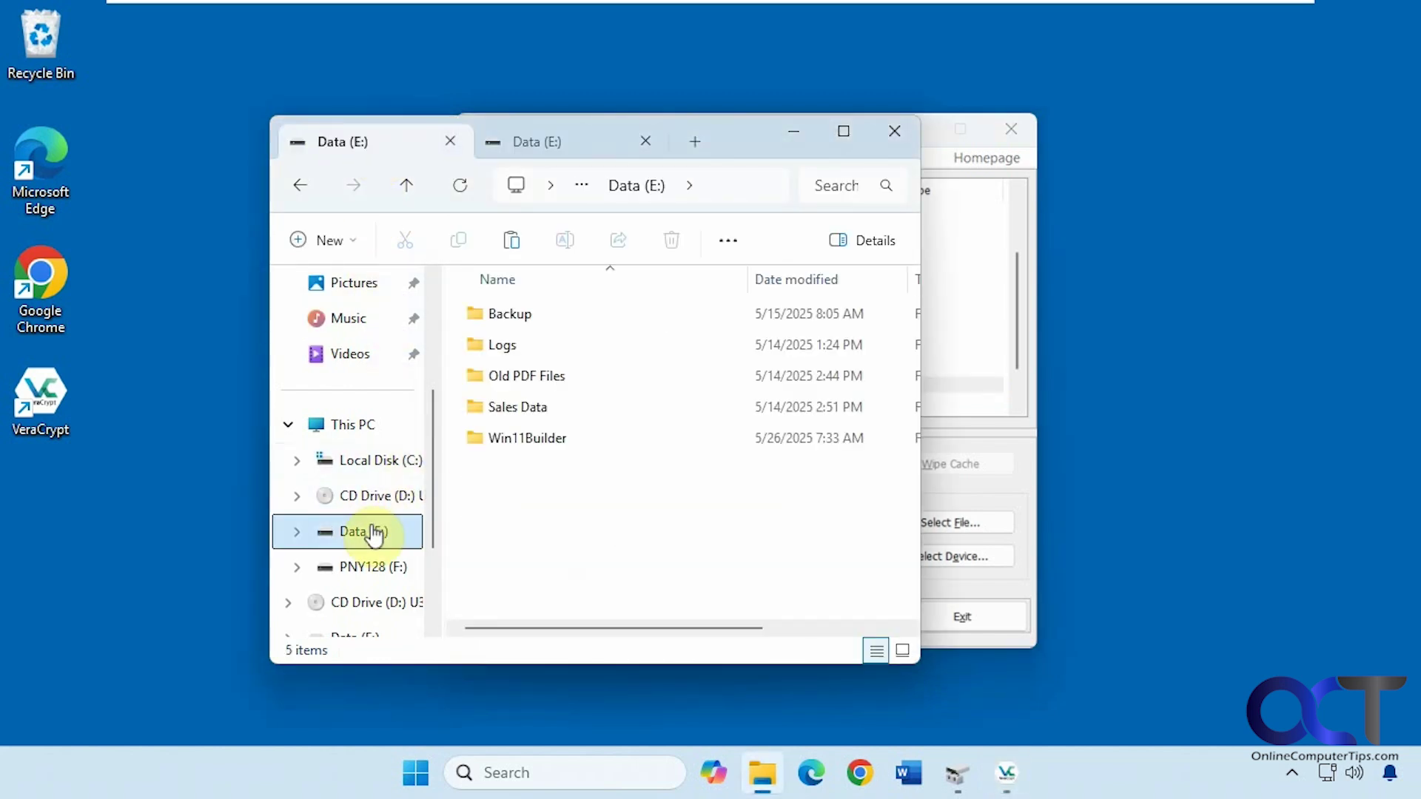
left_click(797, 136)
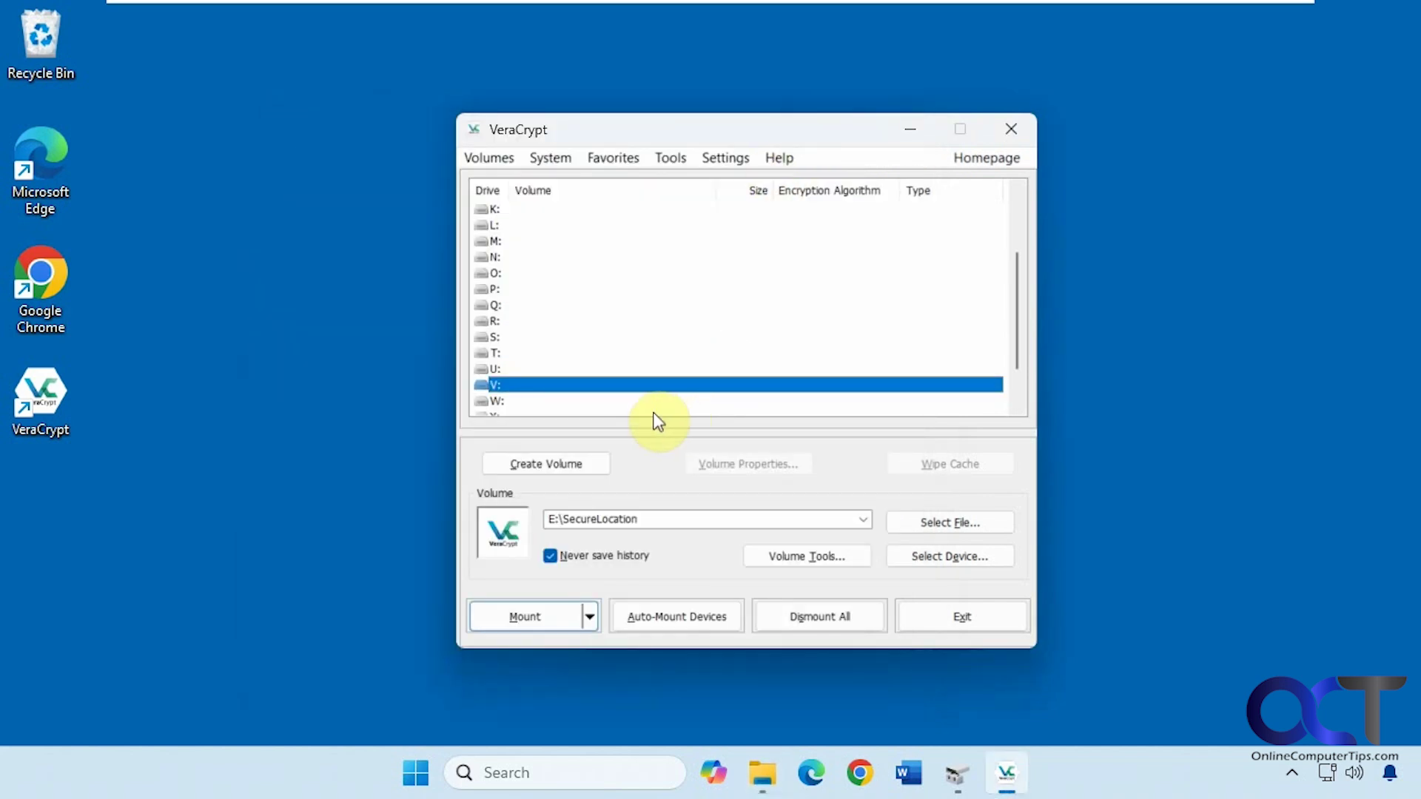
Start a new standard volume on Partition1 of Harddisk1, the Data (E:) drive.
left_click(577, 464)
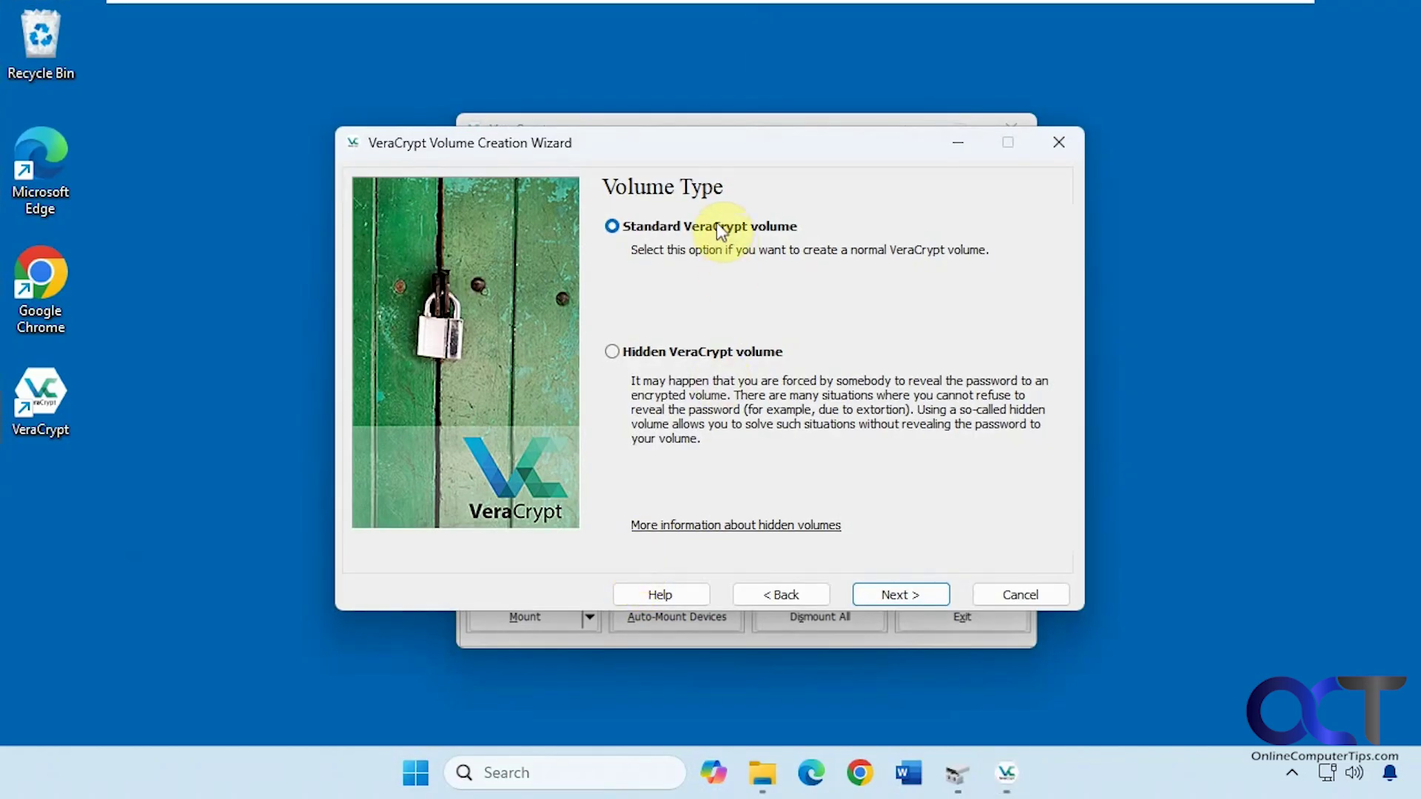
left_click(888, 592)
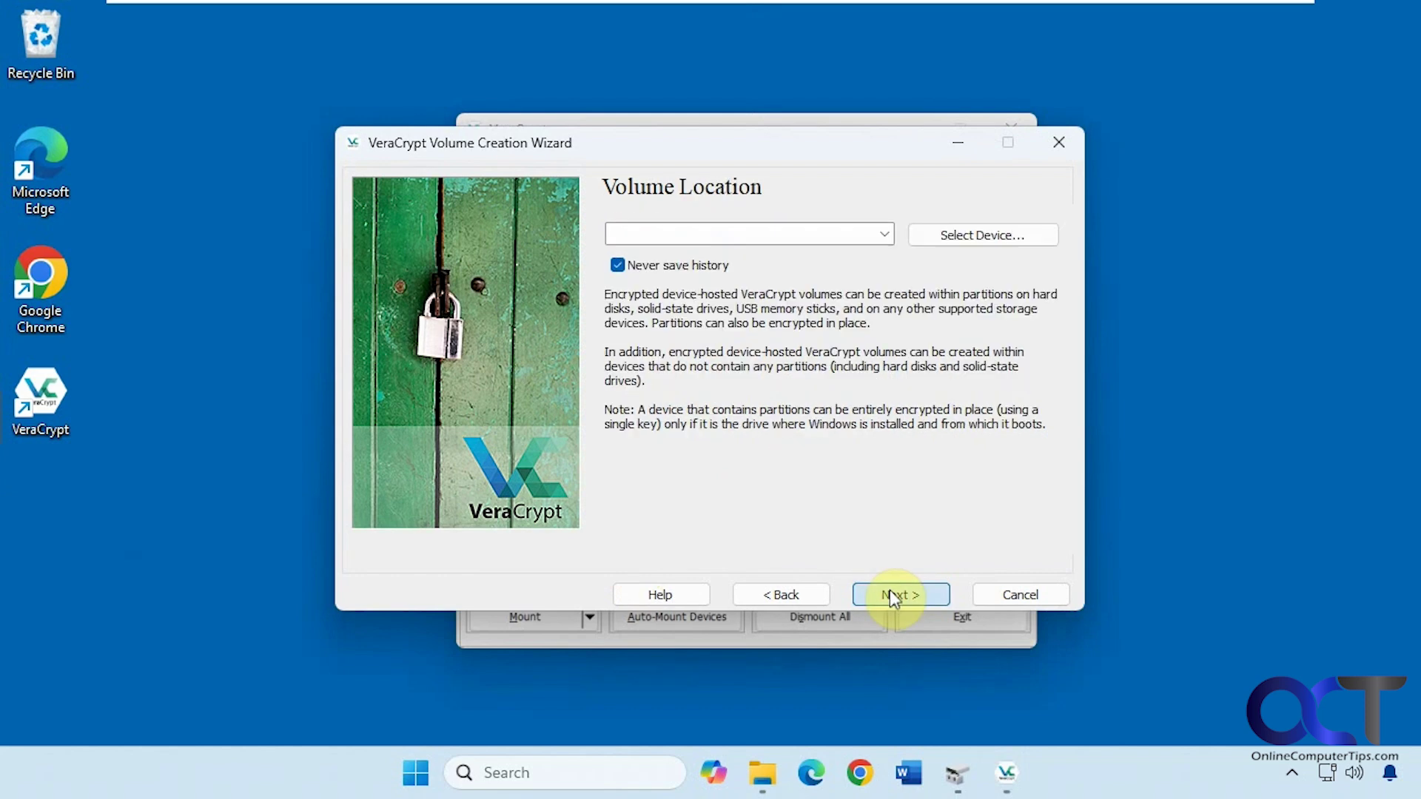
left_click(942, 233)
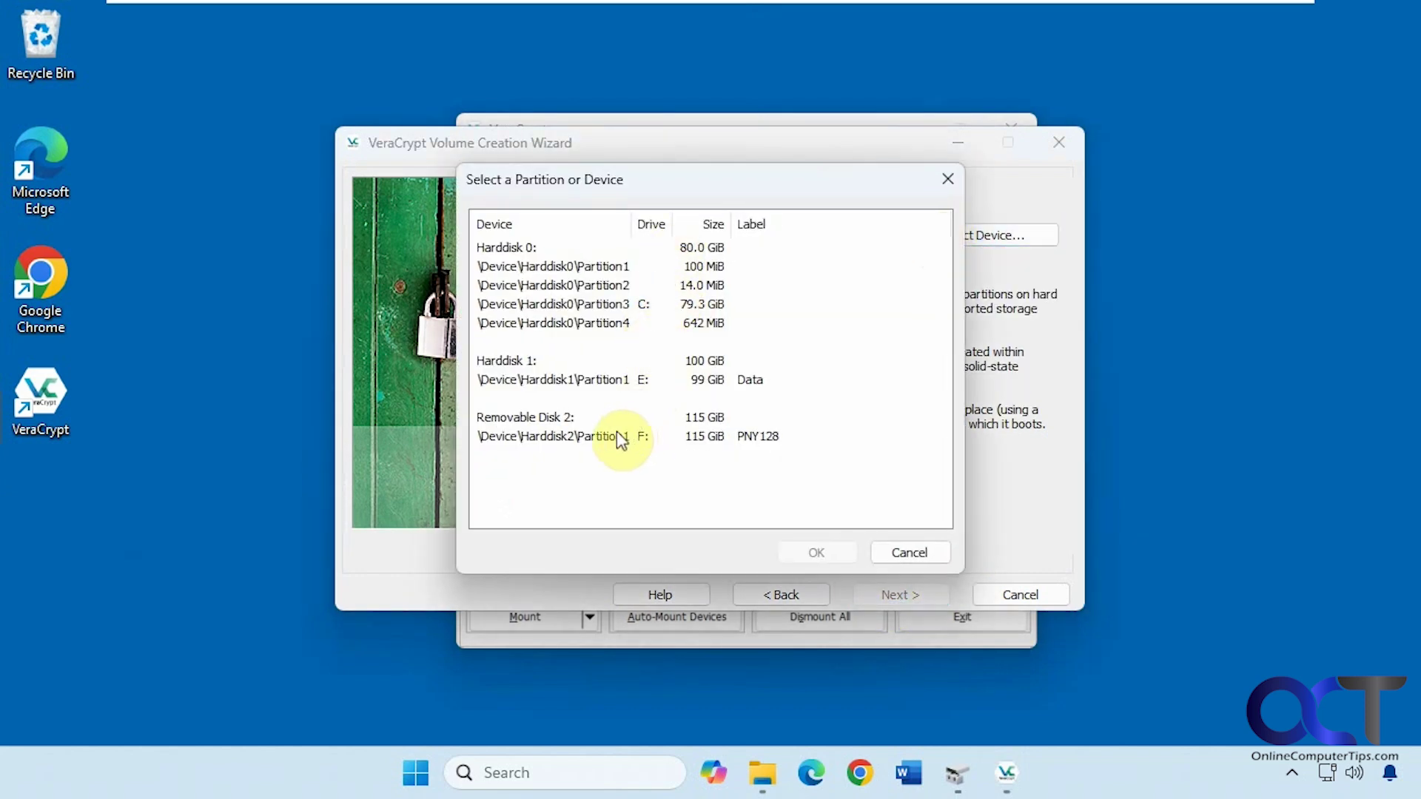
left_click(642, 384)
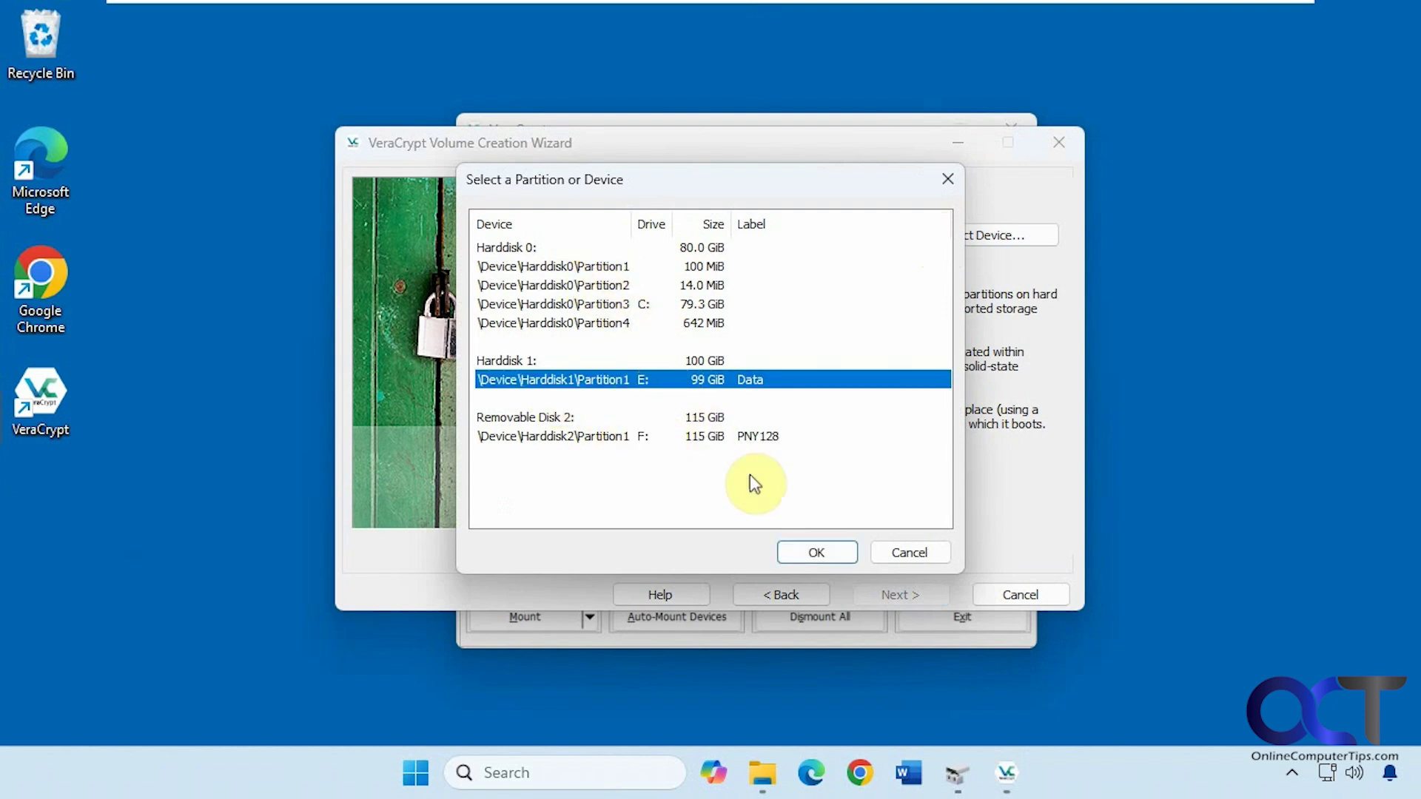
left_click(815, 551)
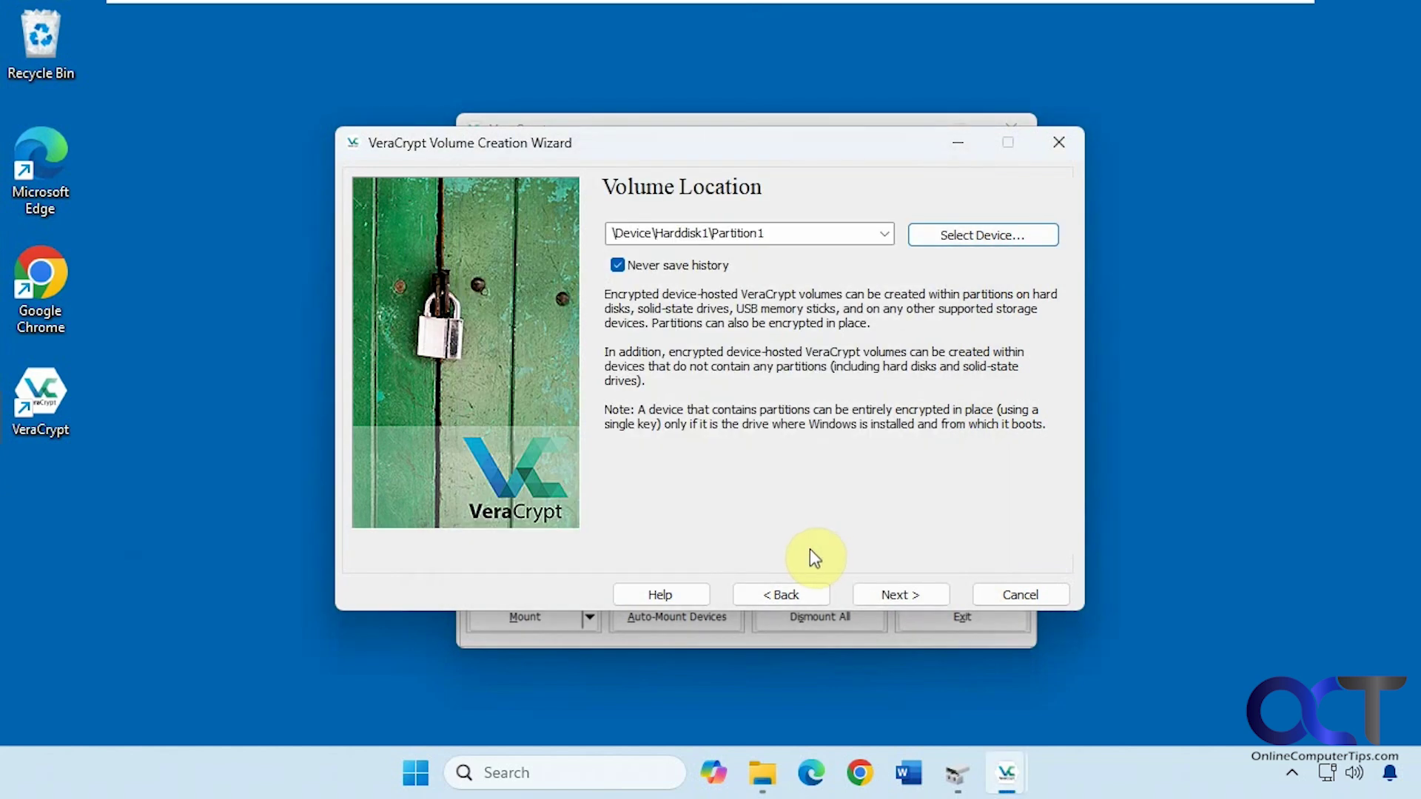
Choose in-place partition encryption and confirm a data backup exists.
left_click(896, 596)
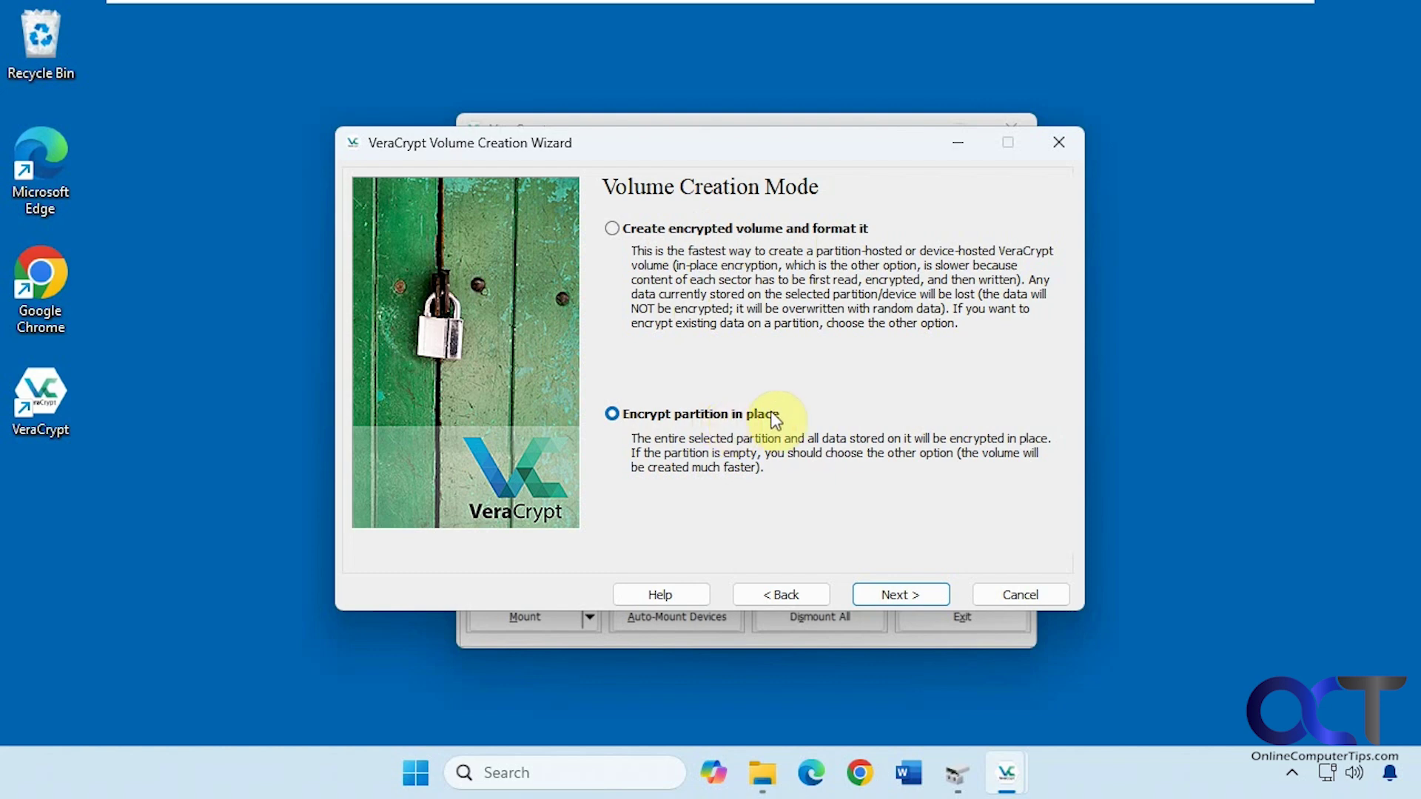
left_click(885, 594)
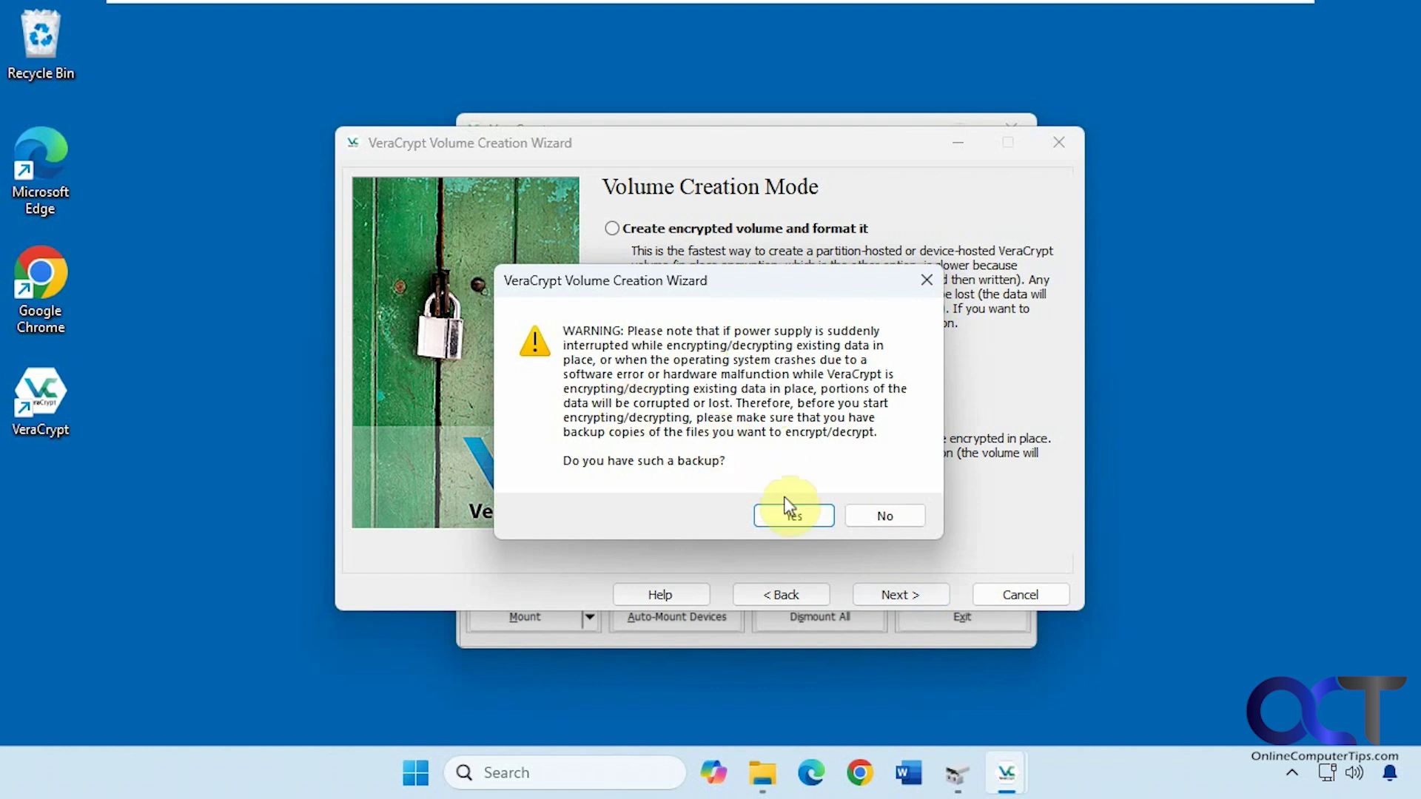
left_click(792, 516)
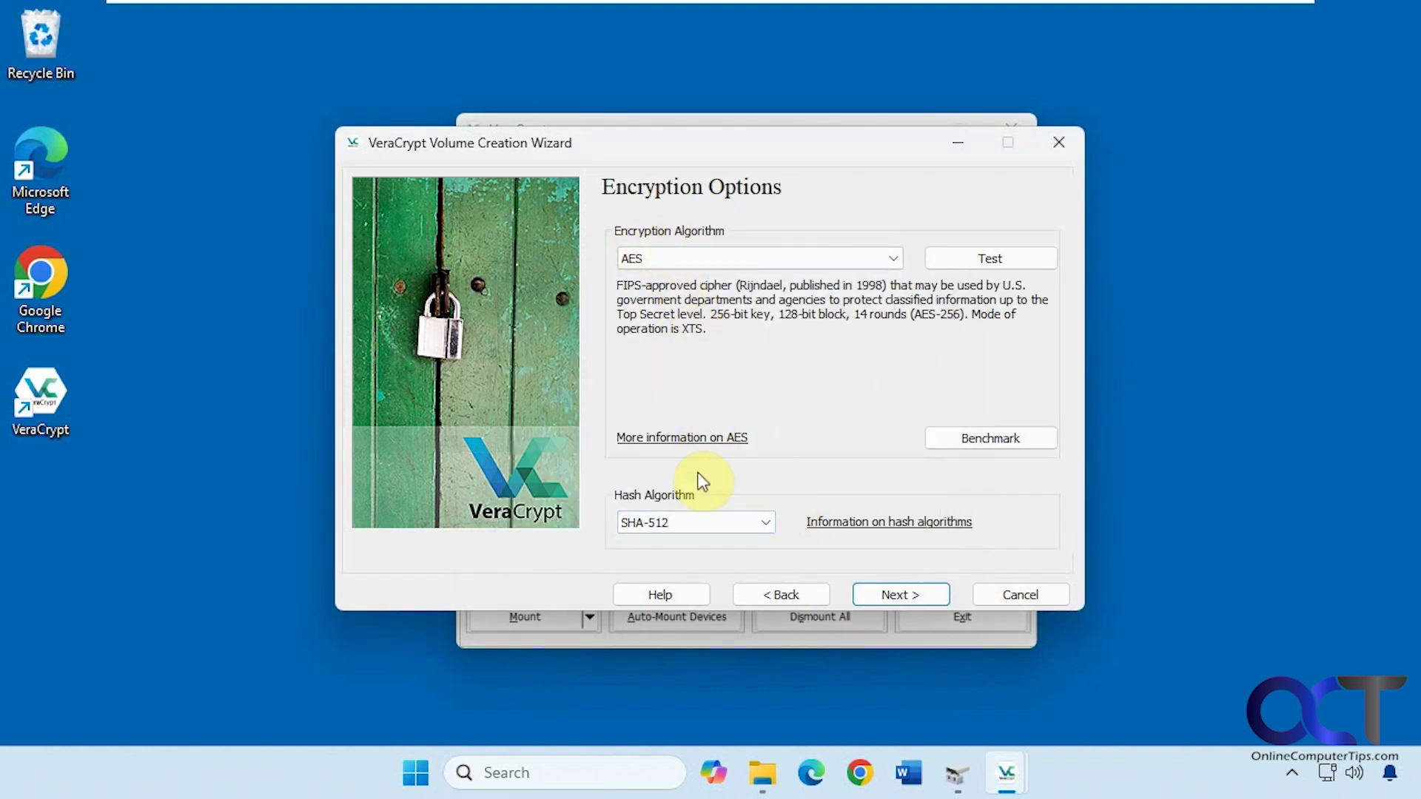
Keep AES with SHA-512 and enter the volume password twice.
left_click(891, 595)
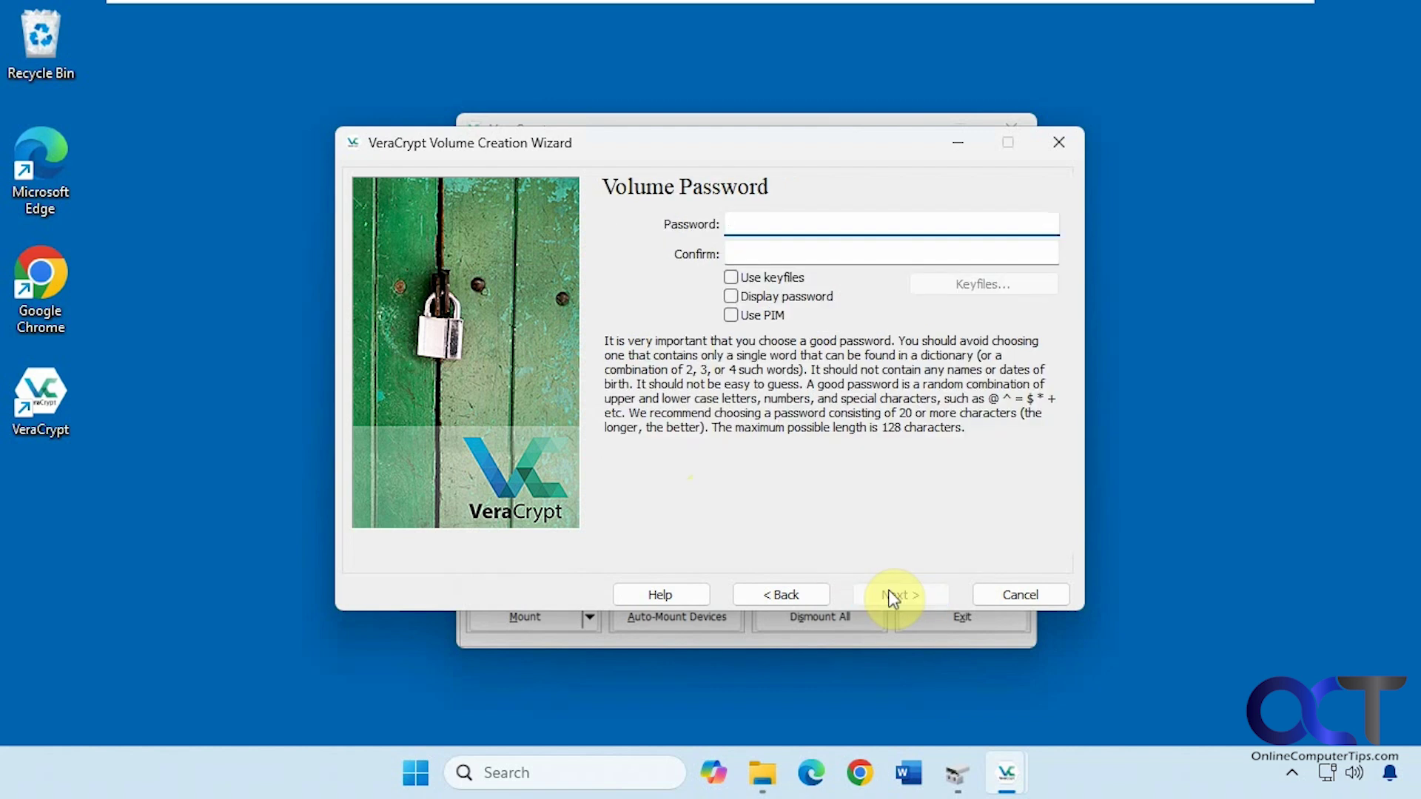
type("*********")
key("Tab")
type("****")
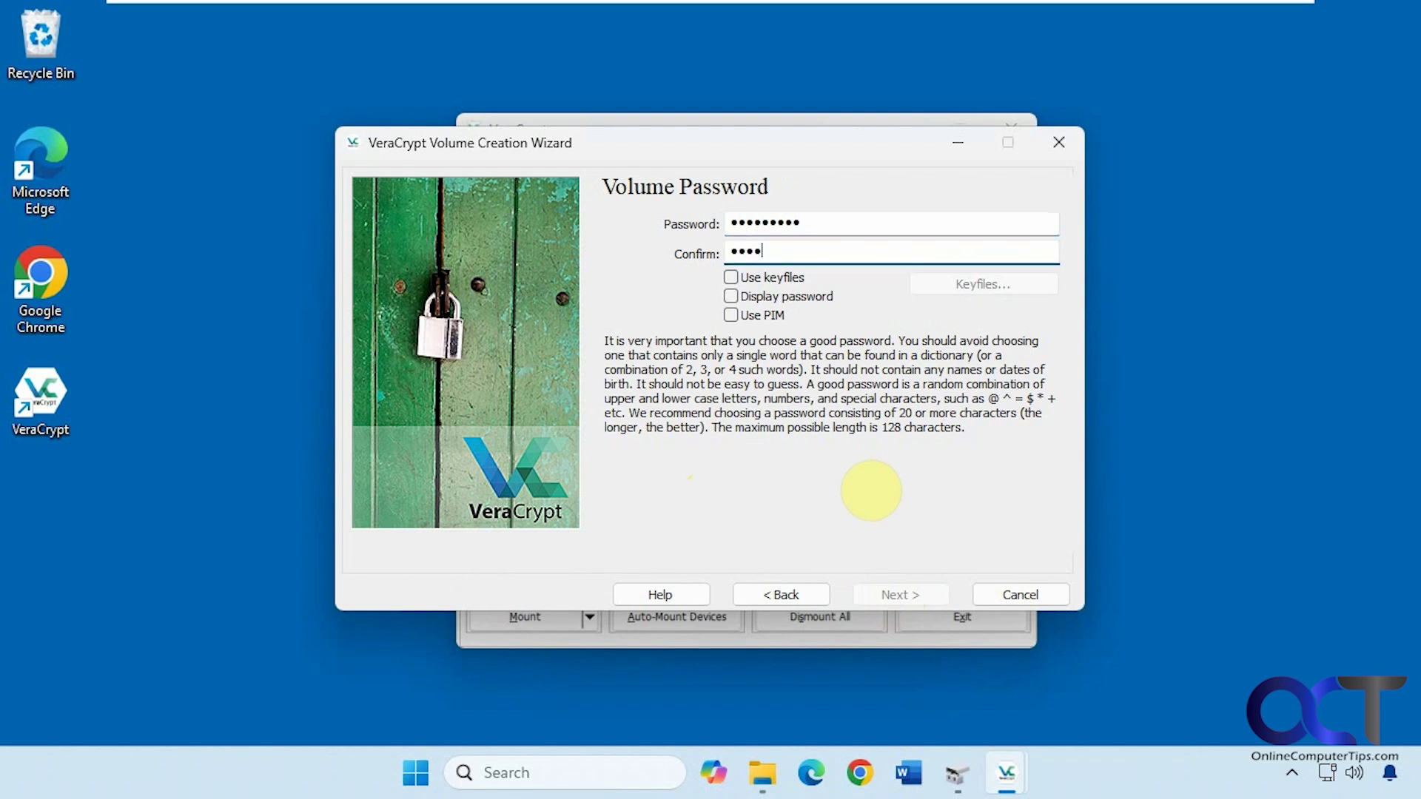
type("*****")
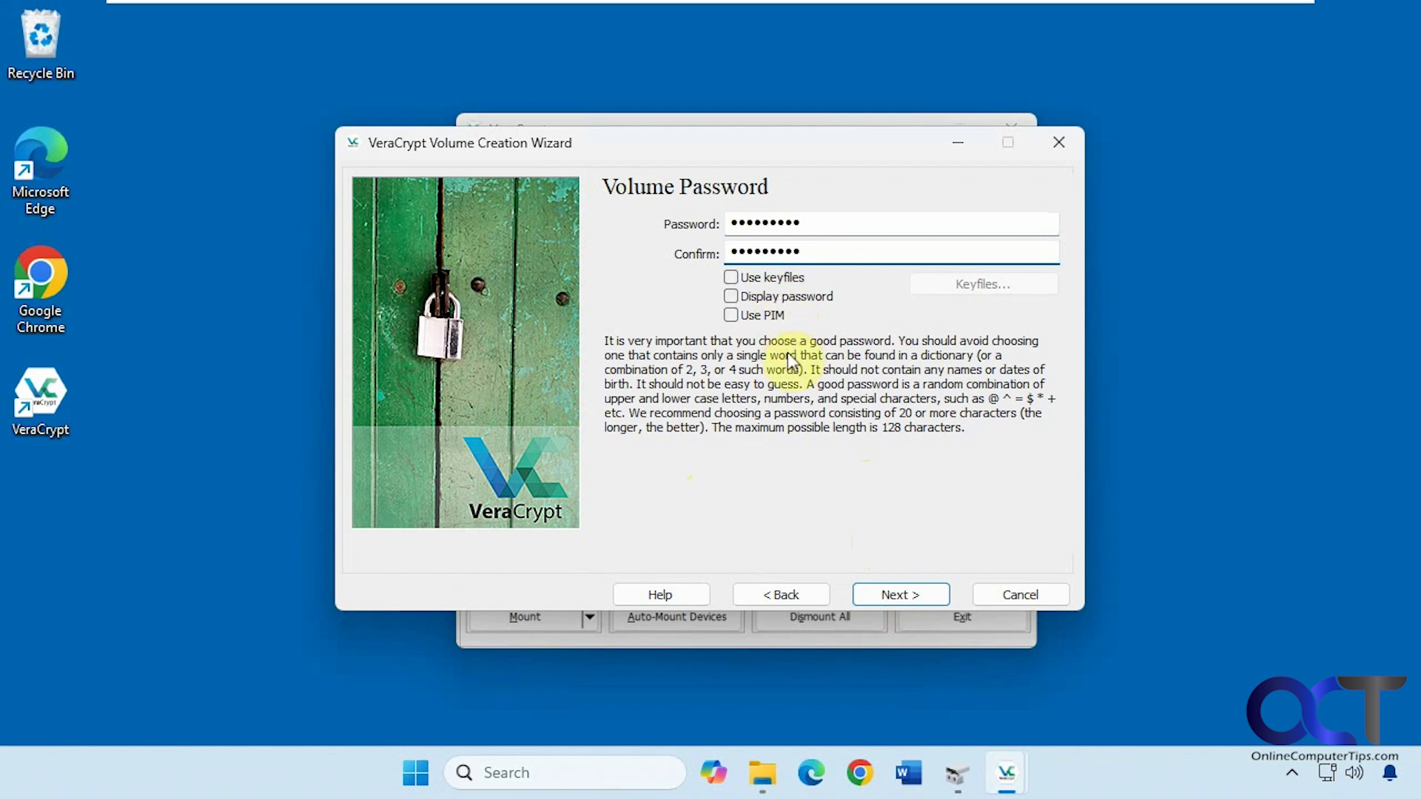
Accept the short-password warning and finish collecting random data for the keys.
left_click(908, 596)
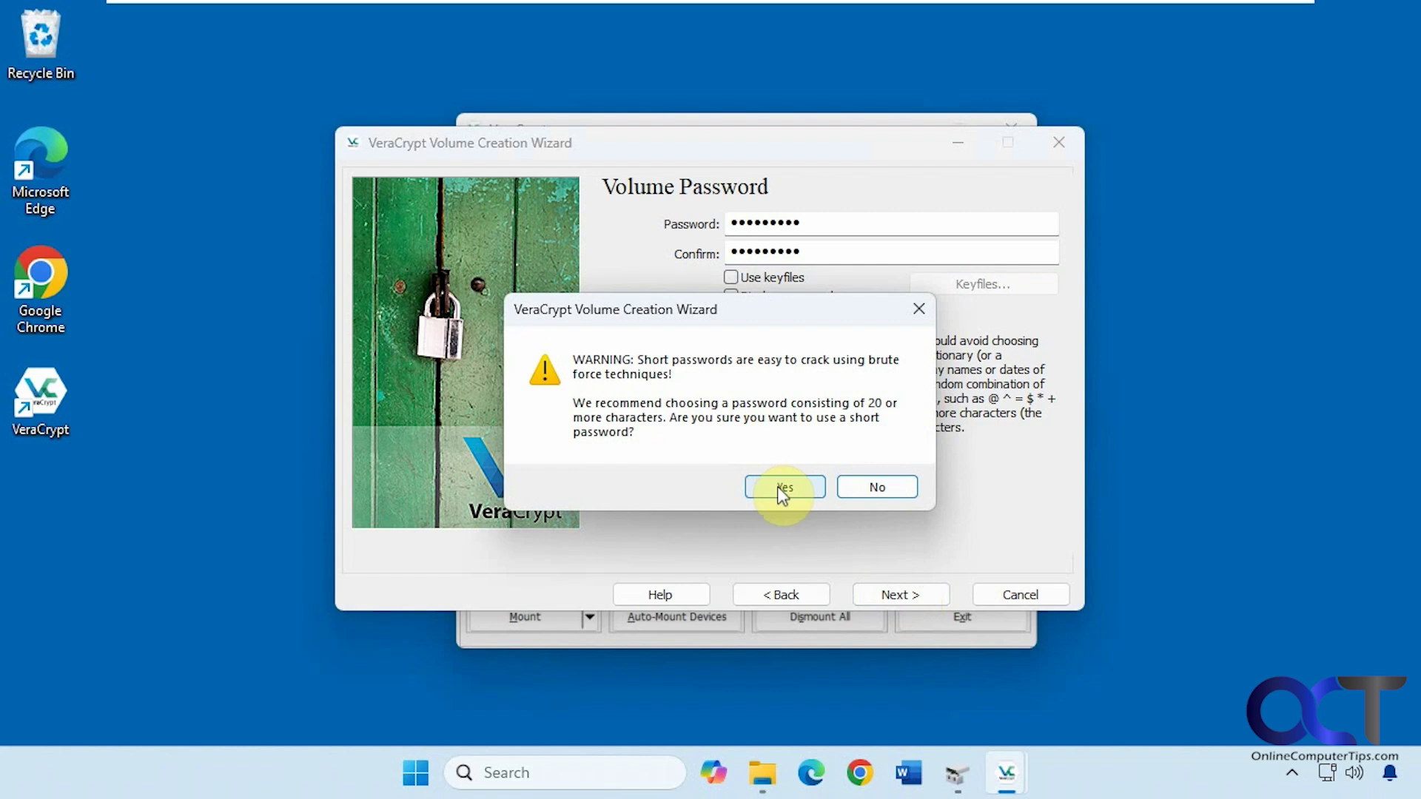
left_click(783, 488)
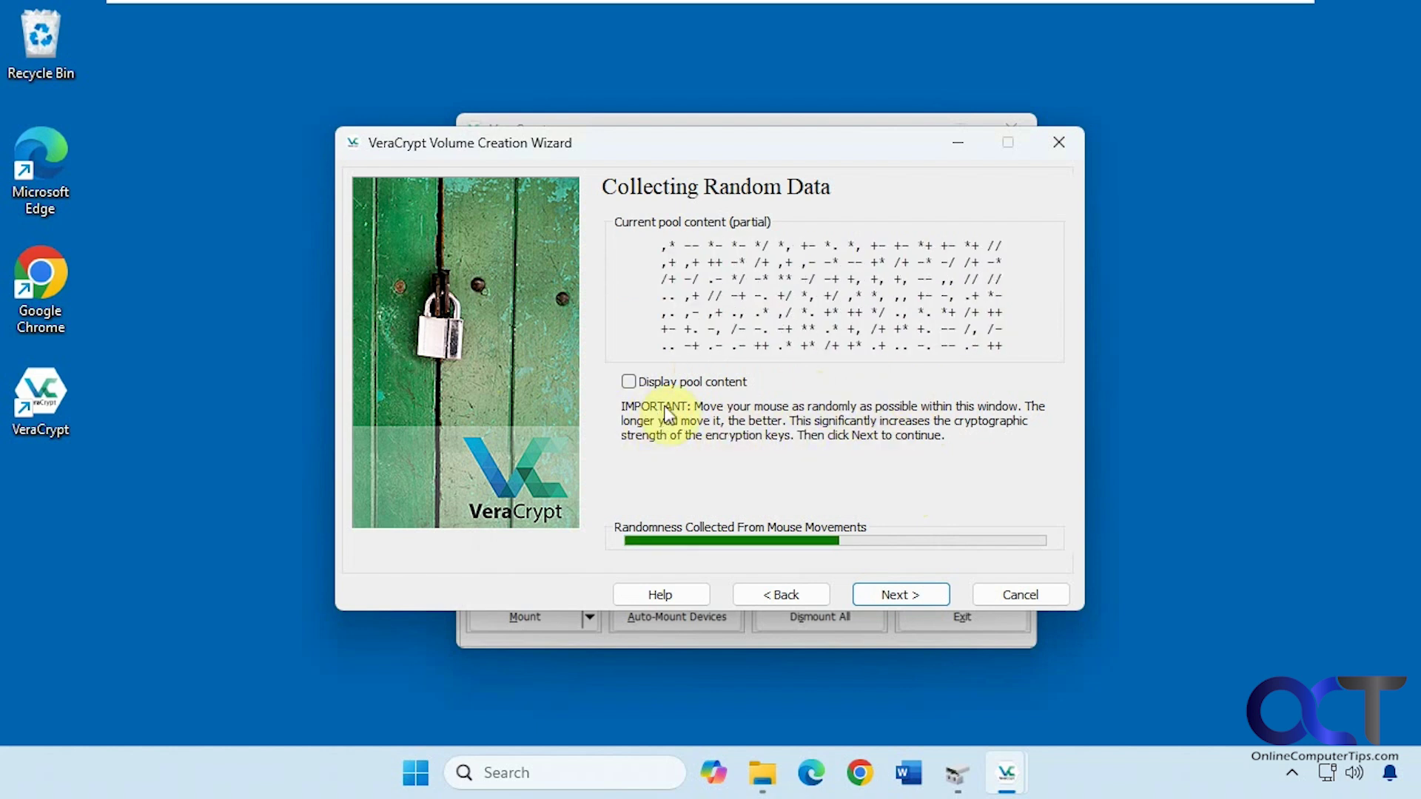
left_click(905, 593)
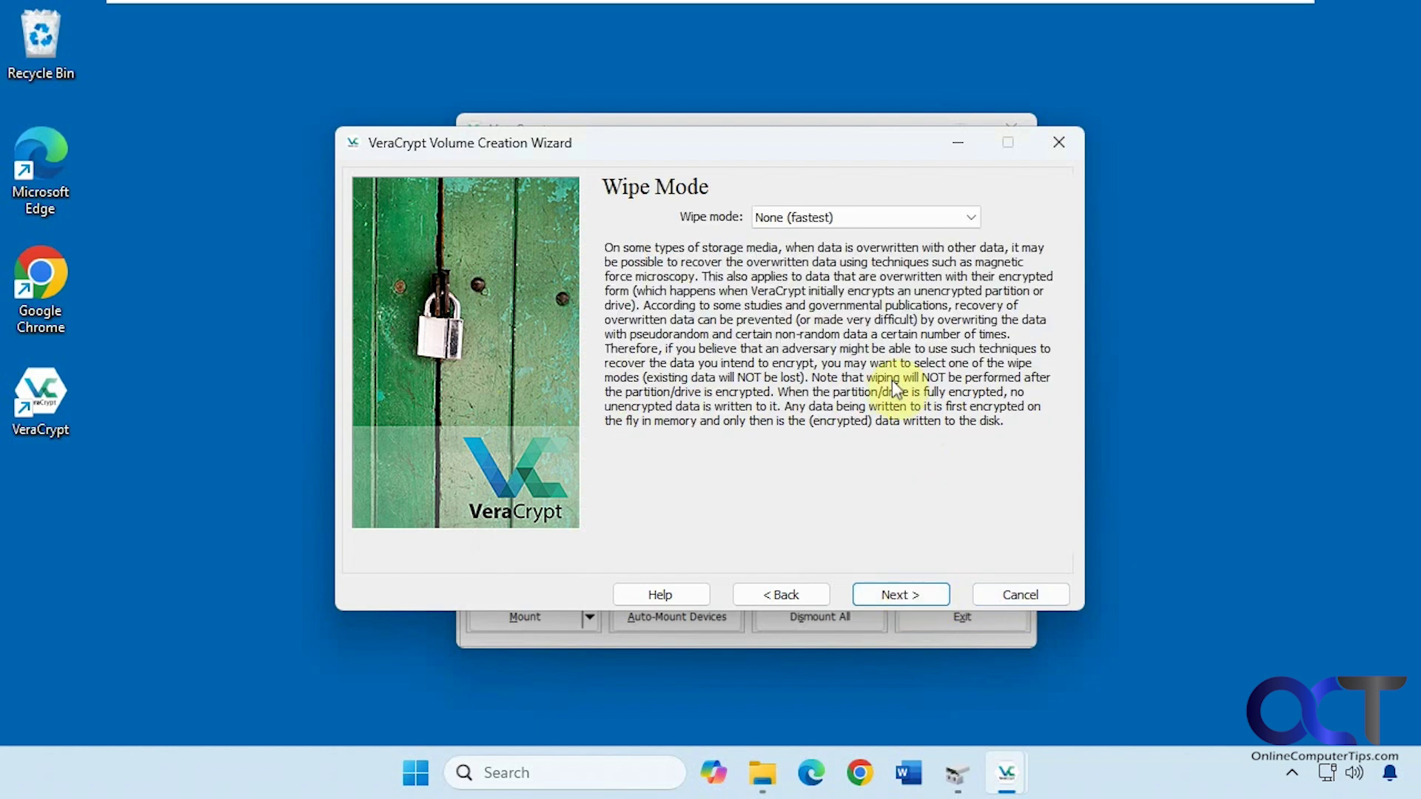
Leave wipe mode at None (fastest) and advance to the Encryption page.
left_click(797, 219)
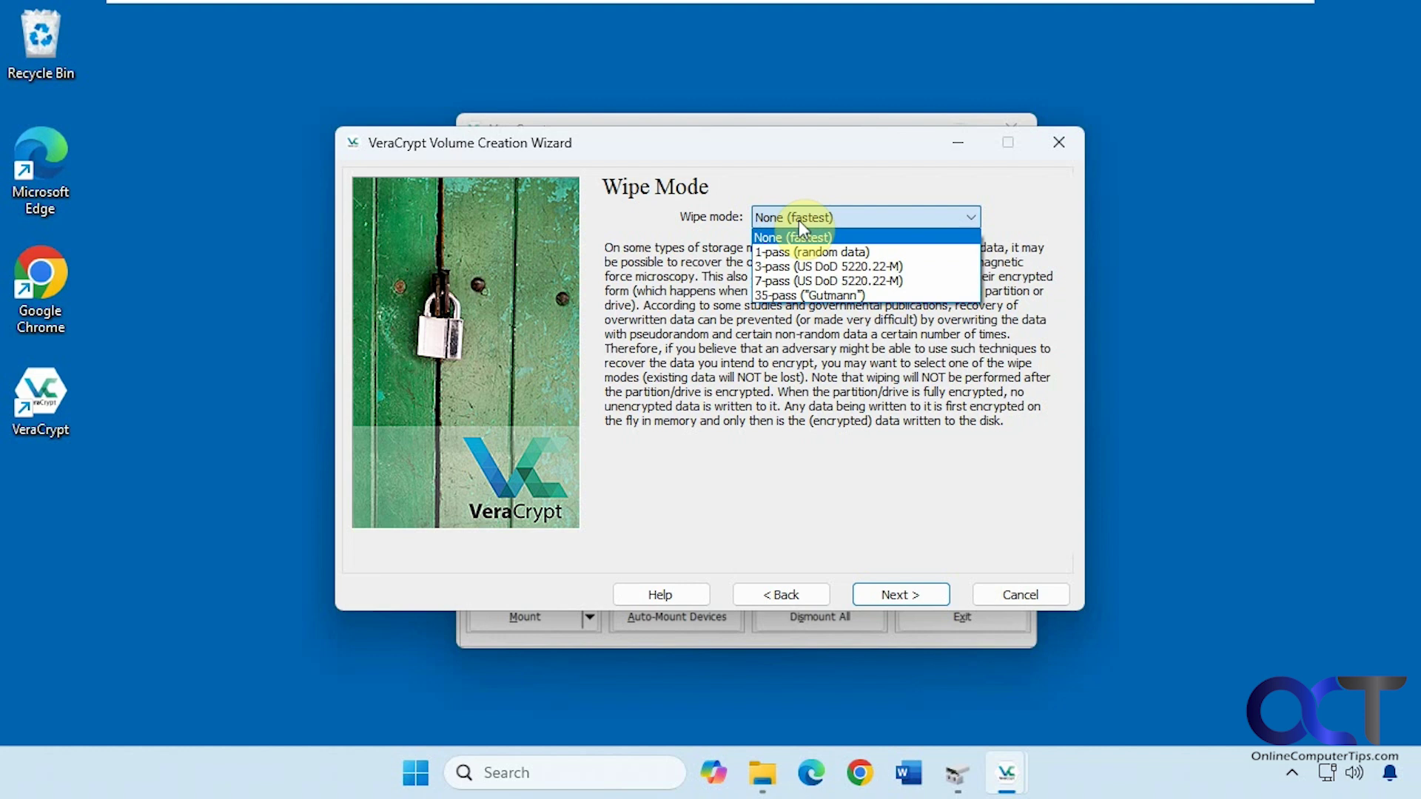
left_click(798, 220)
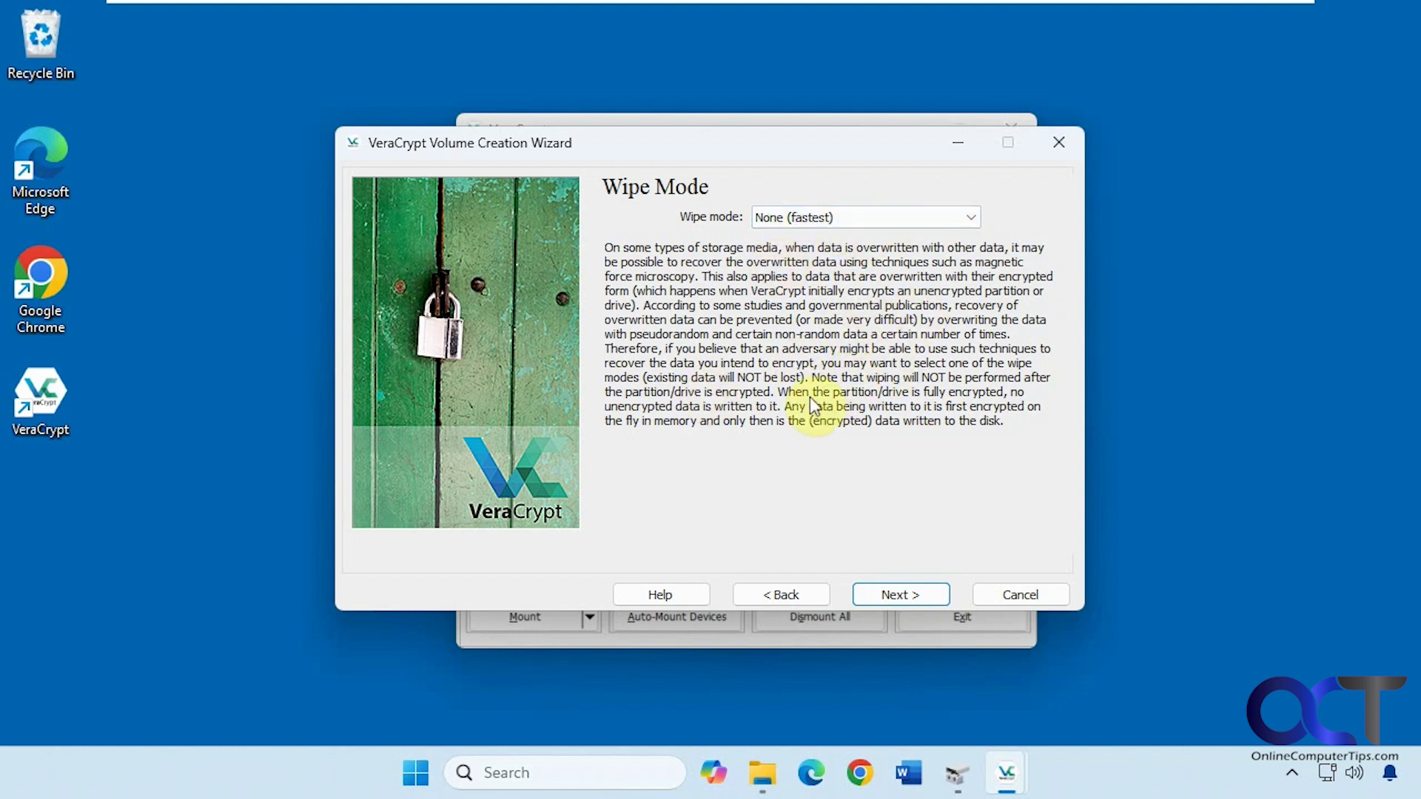
left_click(898, 595)
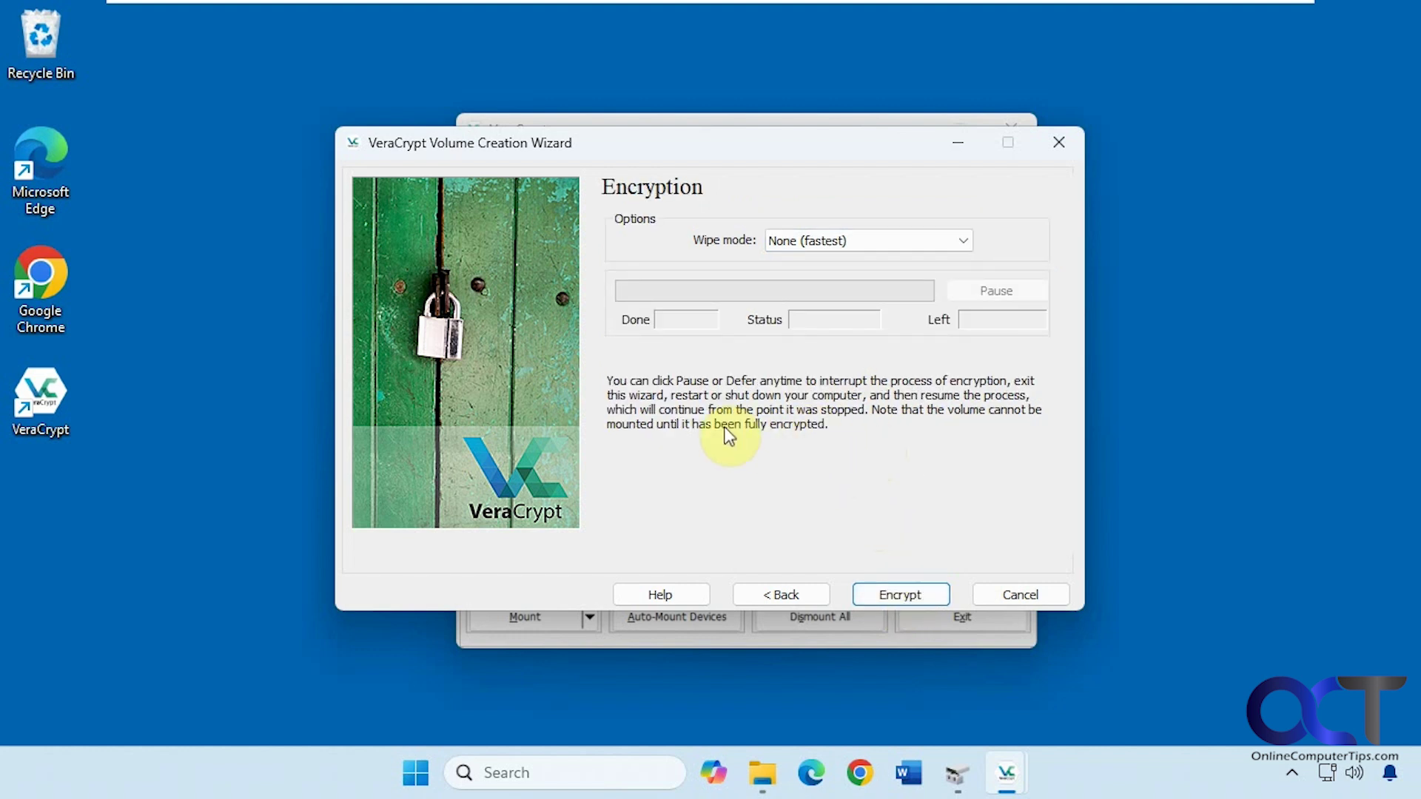
Encrypt the E: Data partition in place, acknowledge both completion notices, and close the wizard.
left_click(900, 592)
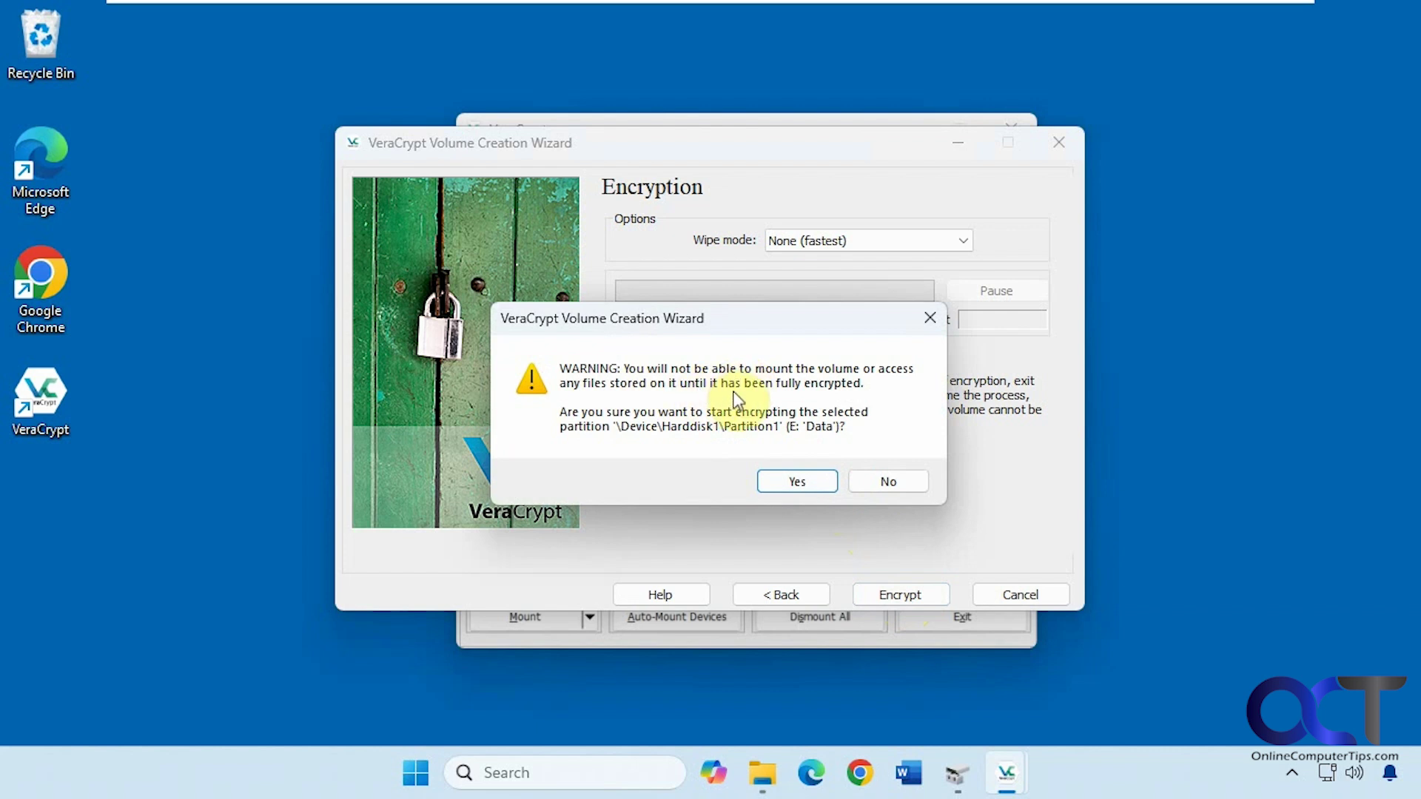
left_click(794, 482)
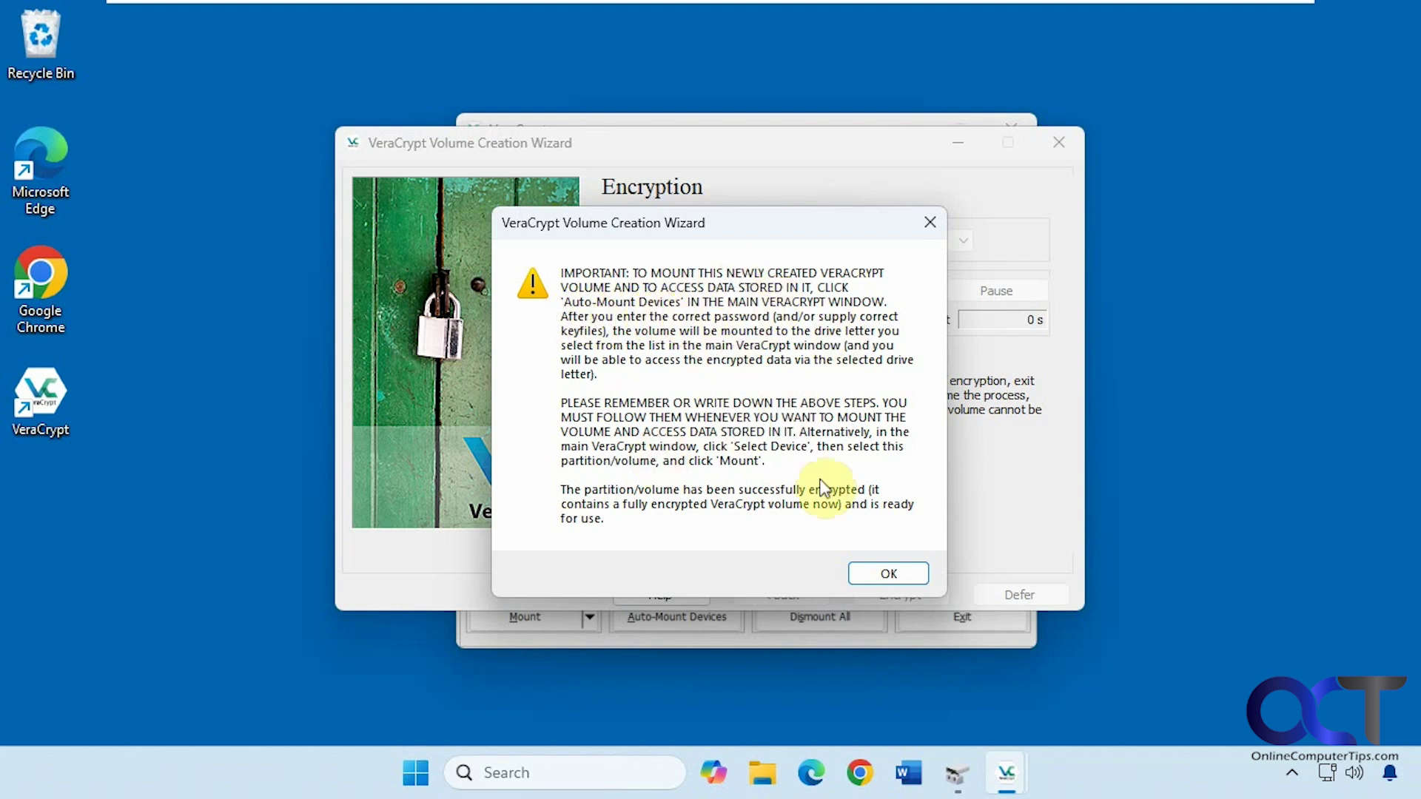
left_click(888, 573)
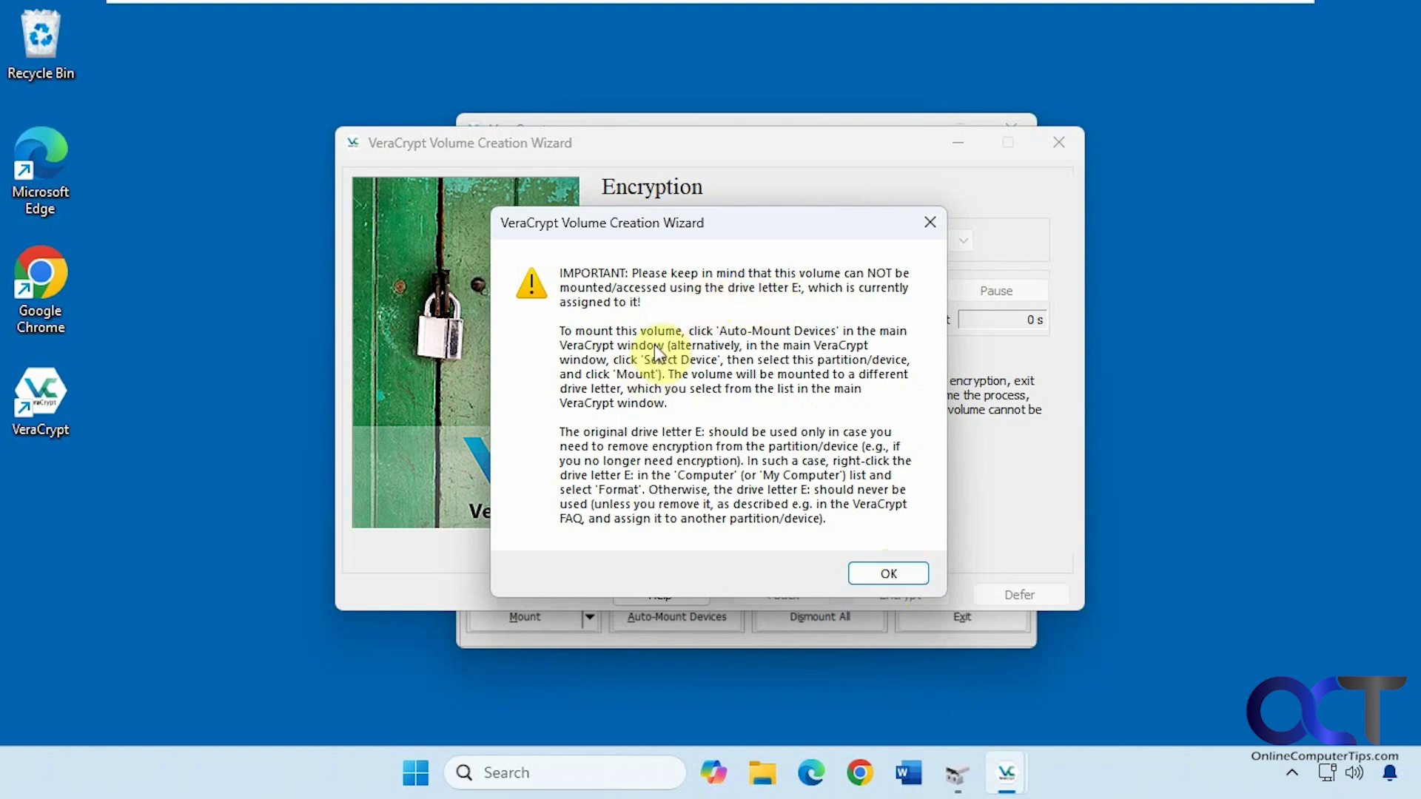
left_click(887, 575)
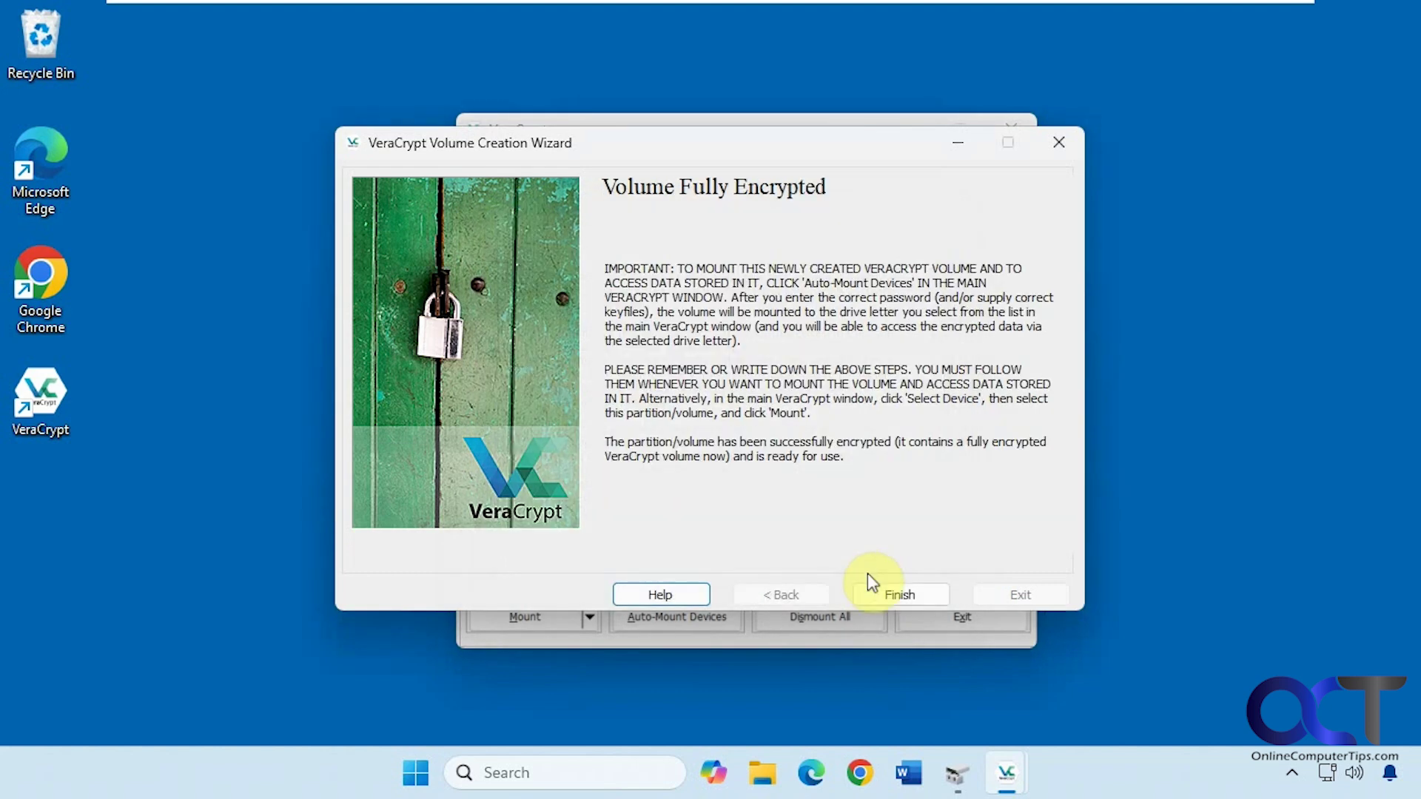
left_click(880, 594)
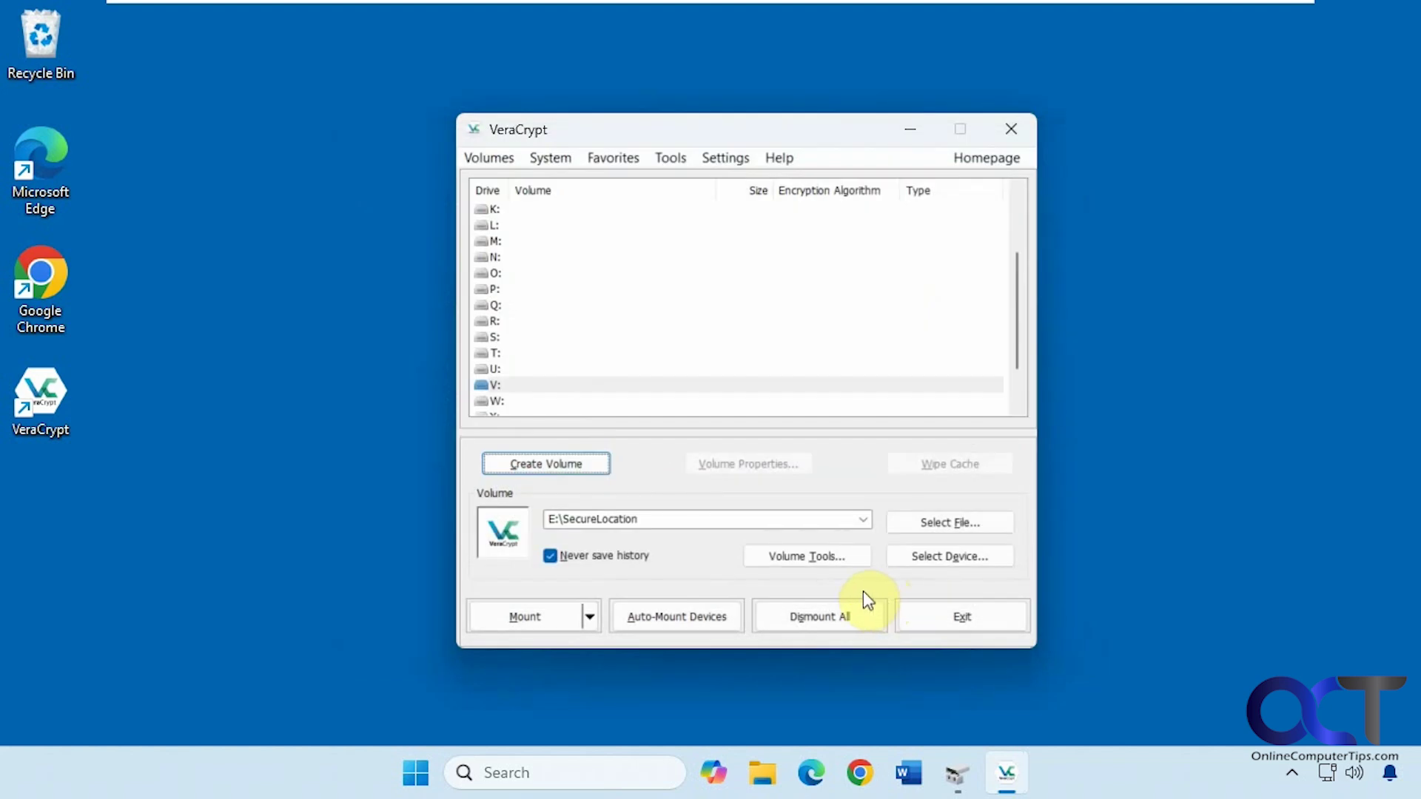
Auto-mount the encrypted Harddisk1 Partition1 as V: using its volume password.
left_click(669, 622)
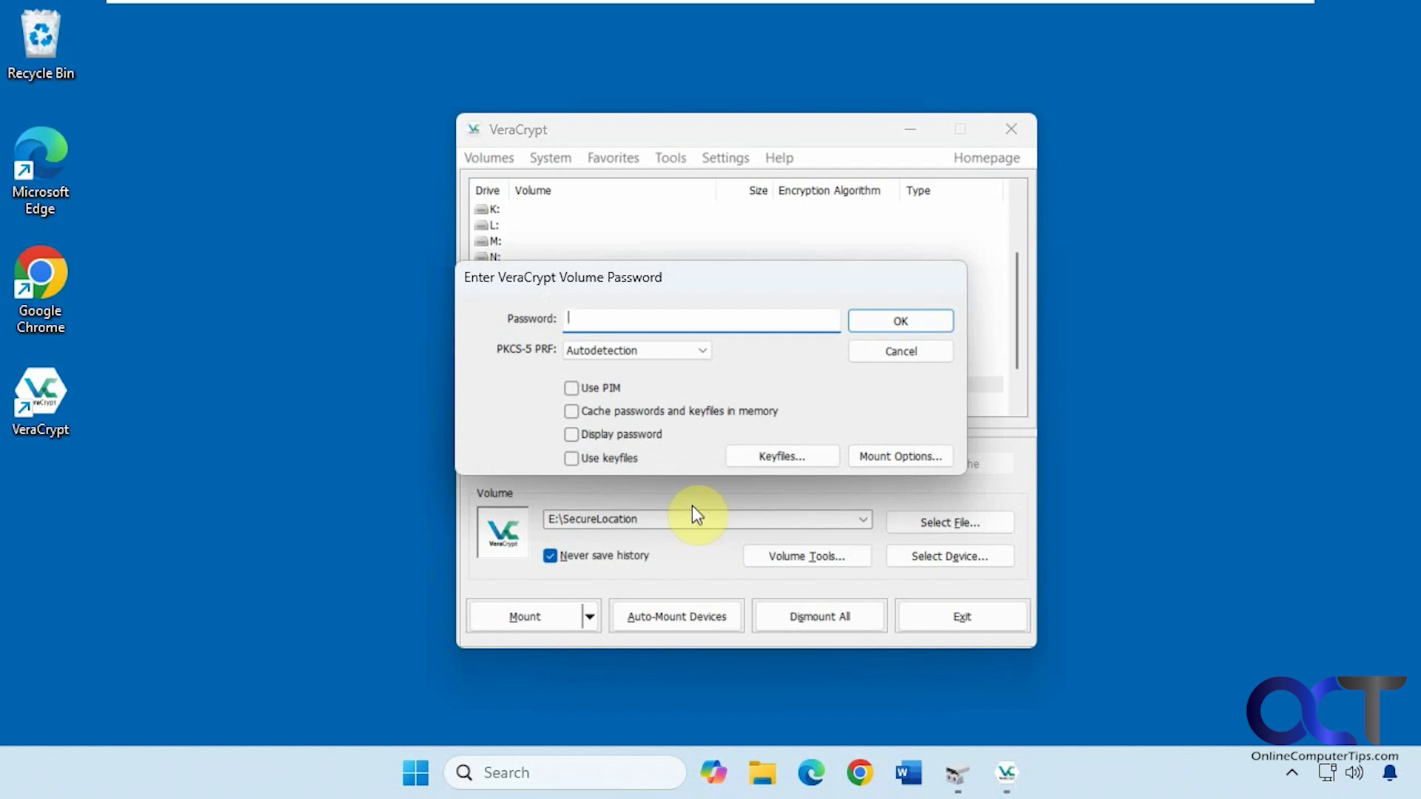
type("*********")
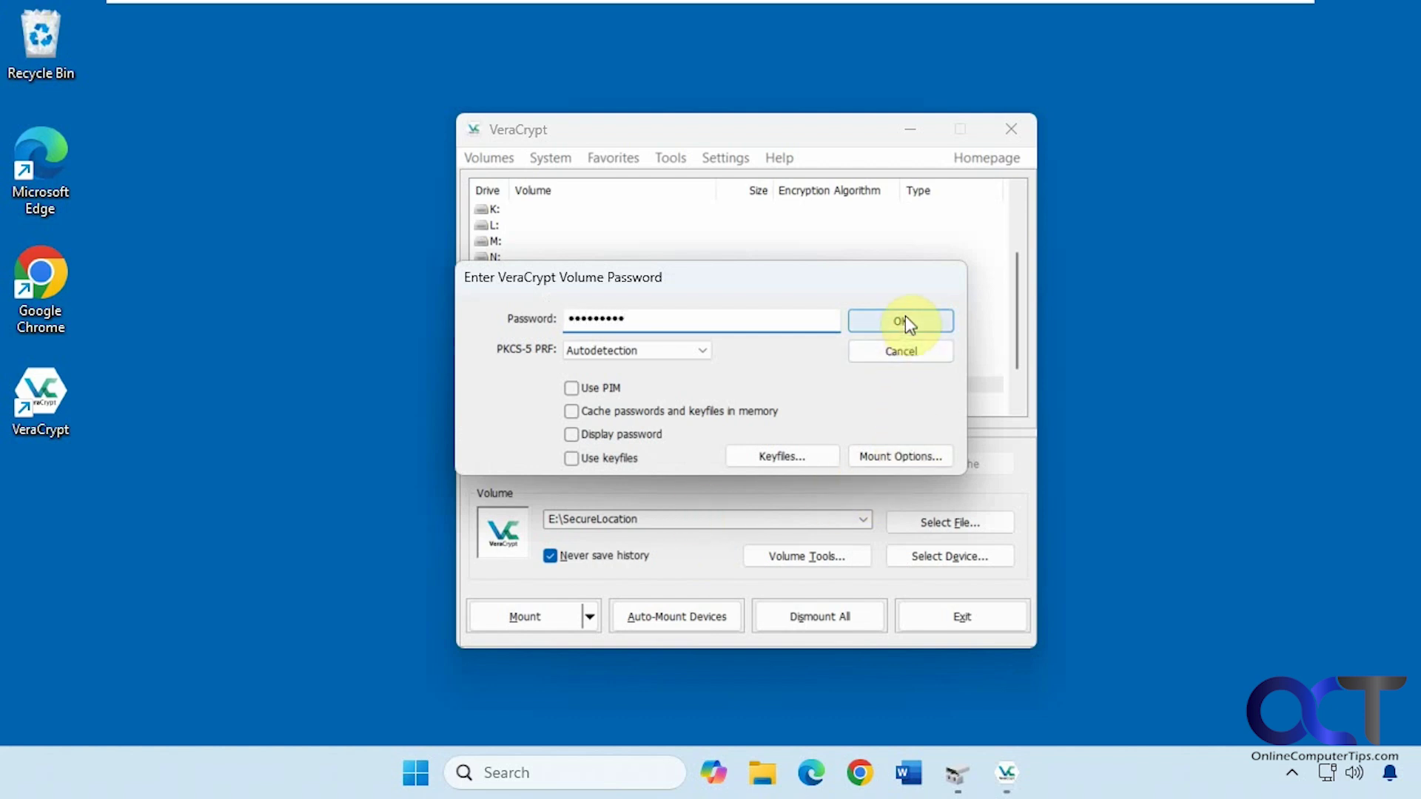
left_click(904, 318)
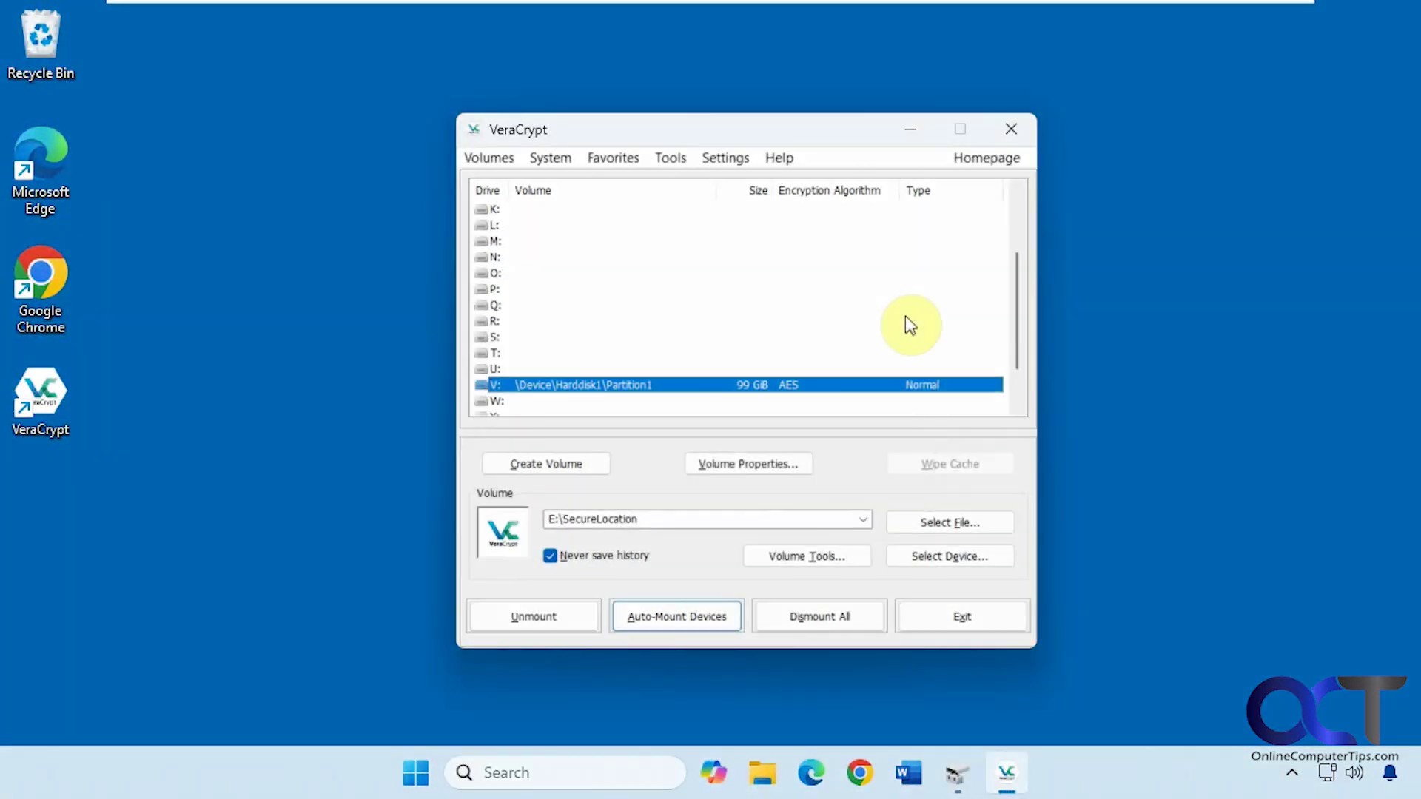
Open File Explorer on This PC and reposition and widen the window to show all drives.
left_click(762, 772)
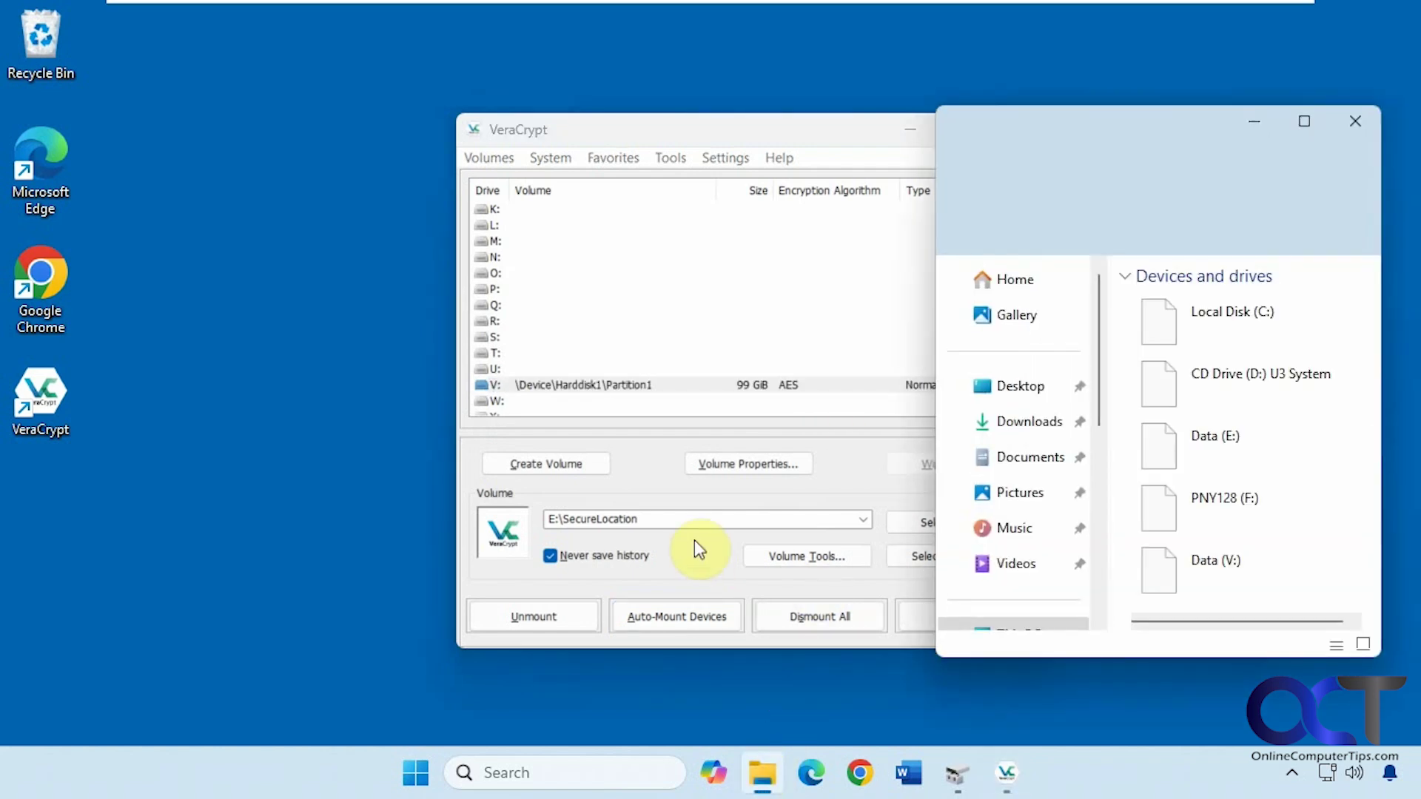
left_click_drag(1206, 139, 651, 128)
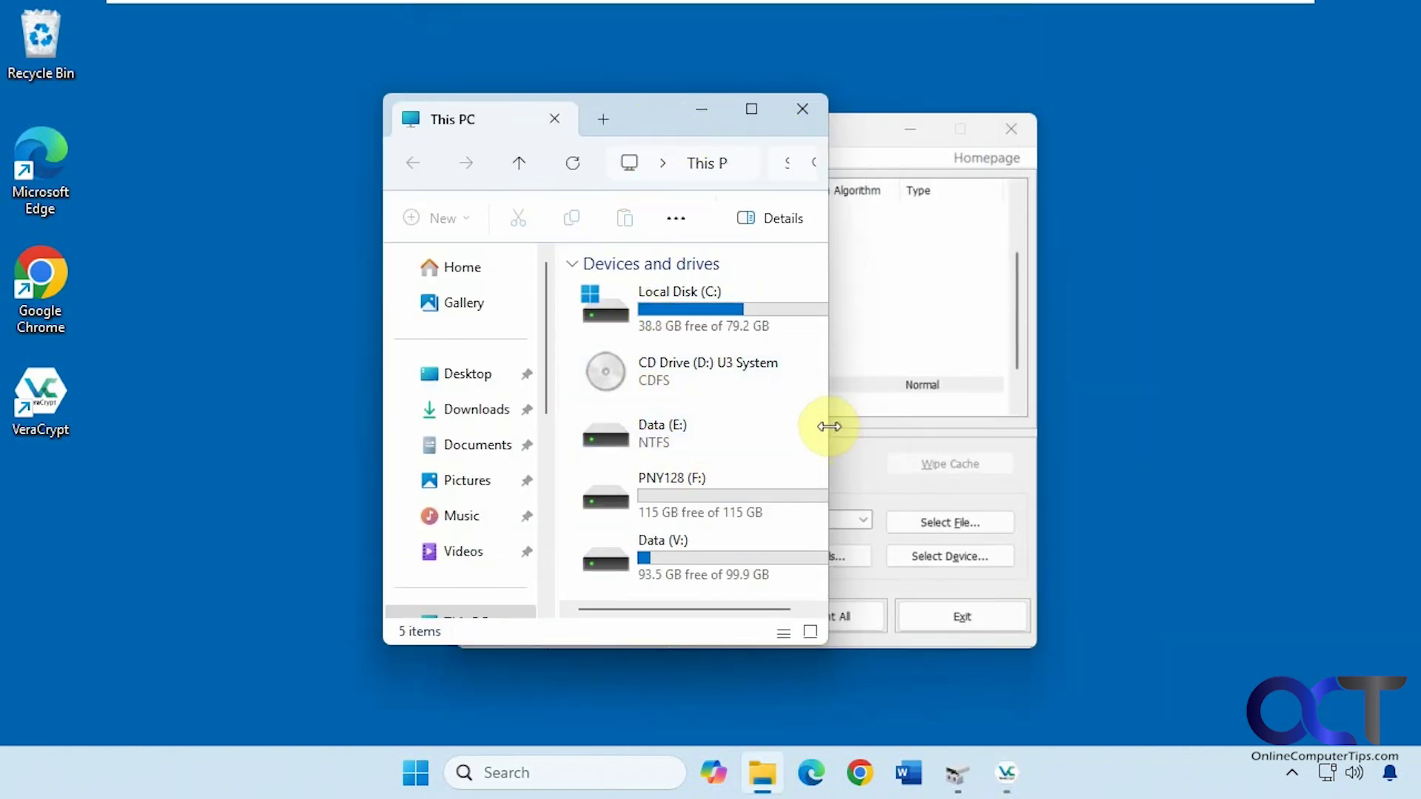
left_click_drag(828, 424, 1243, 423)
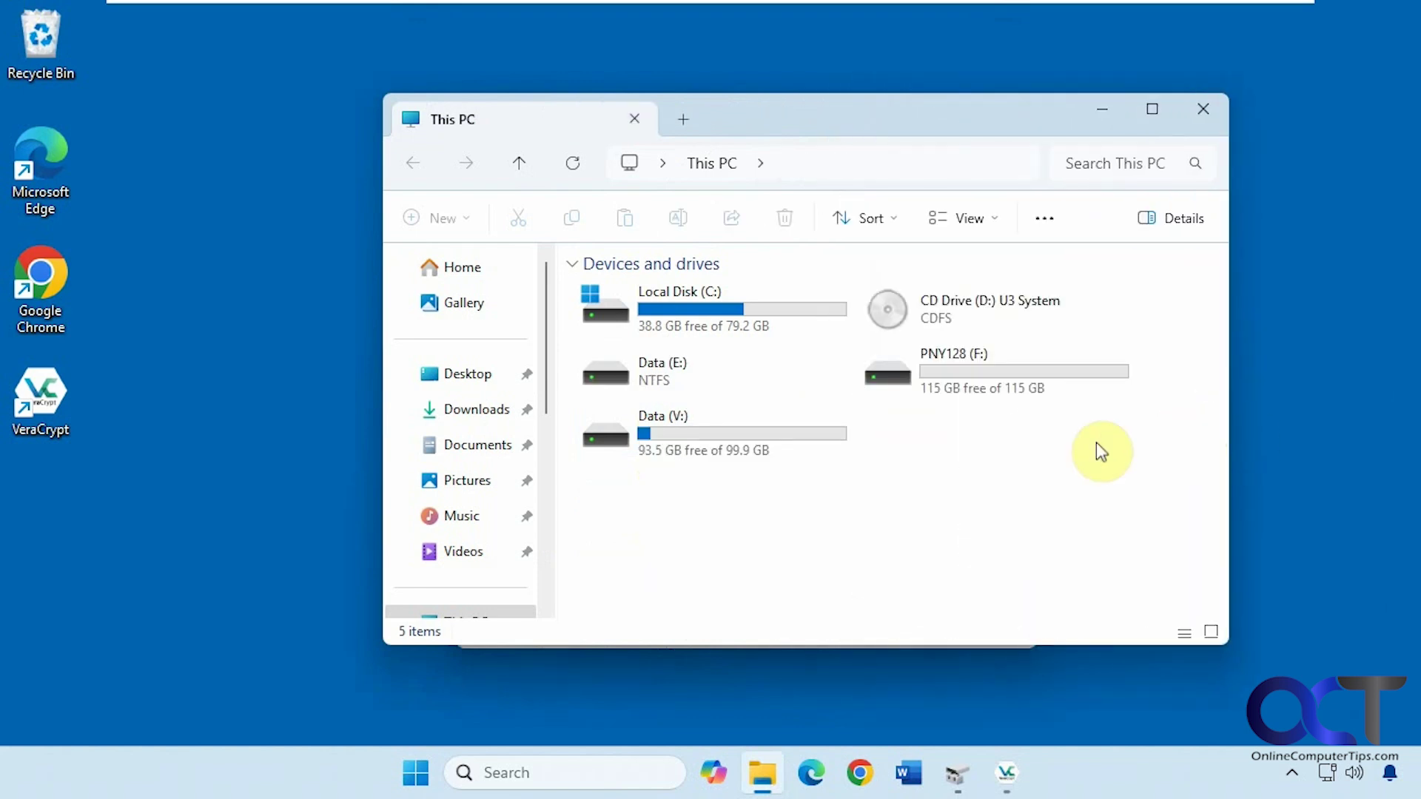
Confirm Data (E:) is inaccessible, then open the mounted Data (V:) drive.
double_click(681, 374)
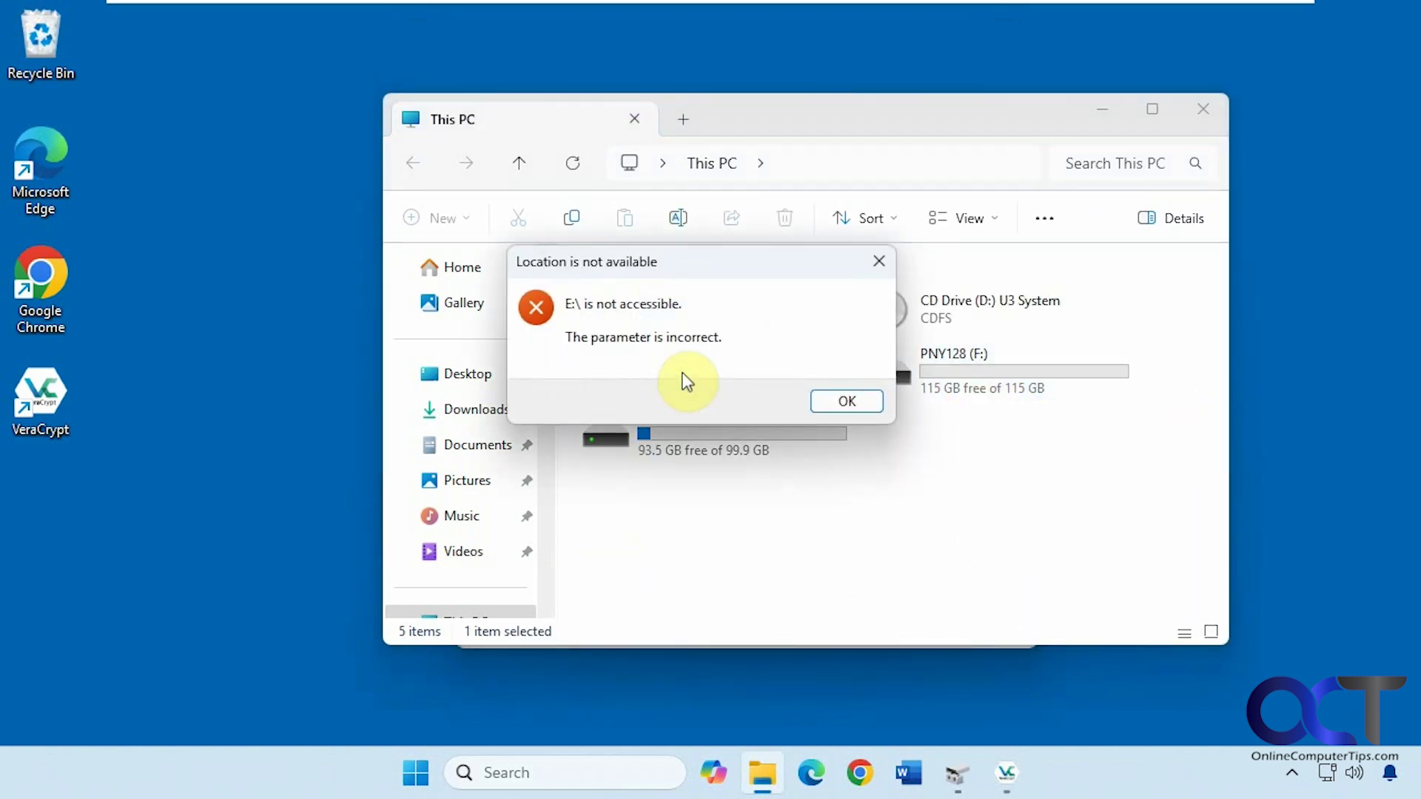
left_click(842, 402)
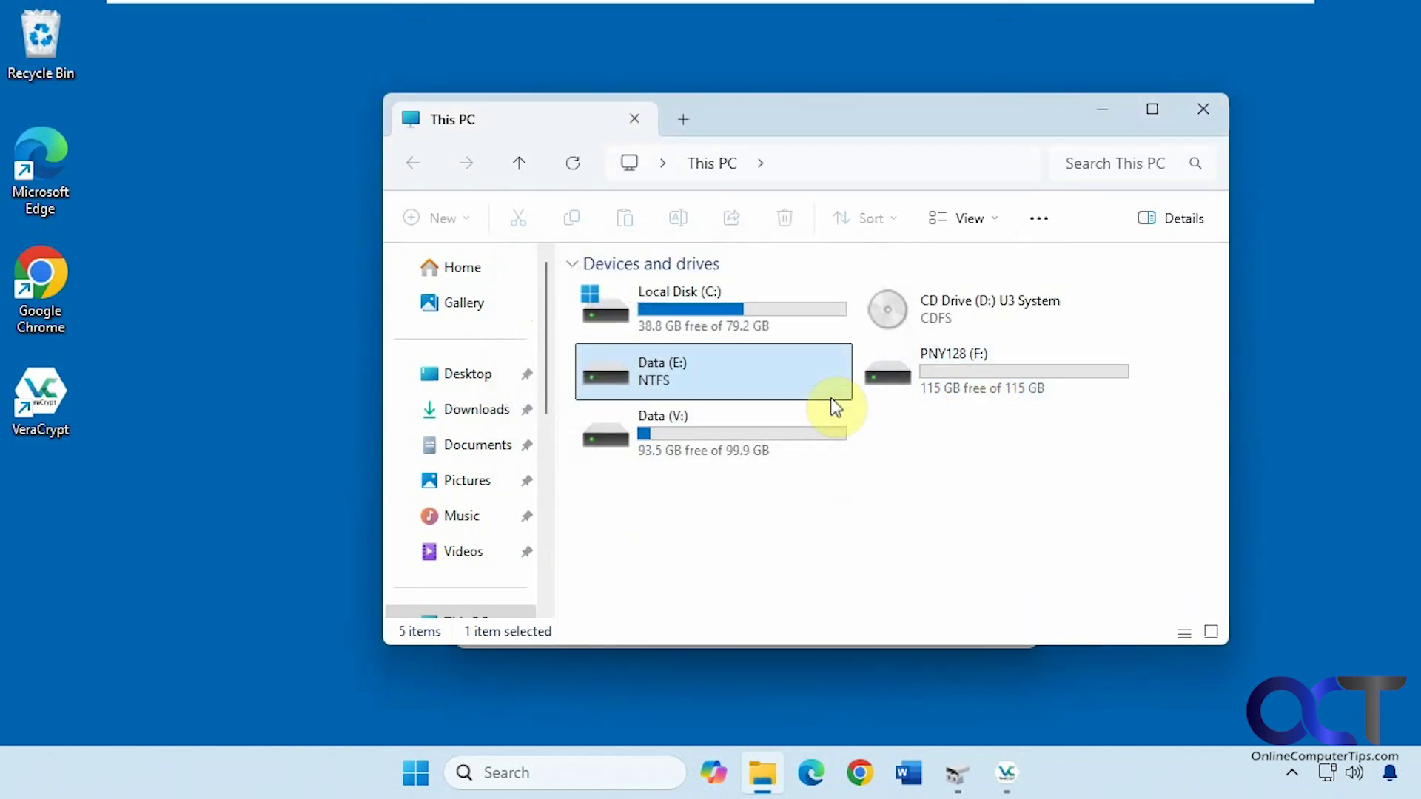
double_click(672, 433)
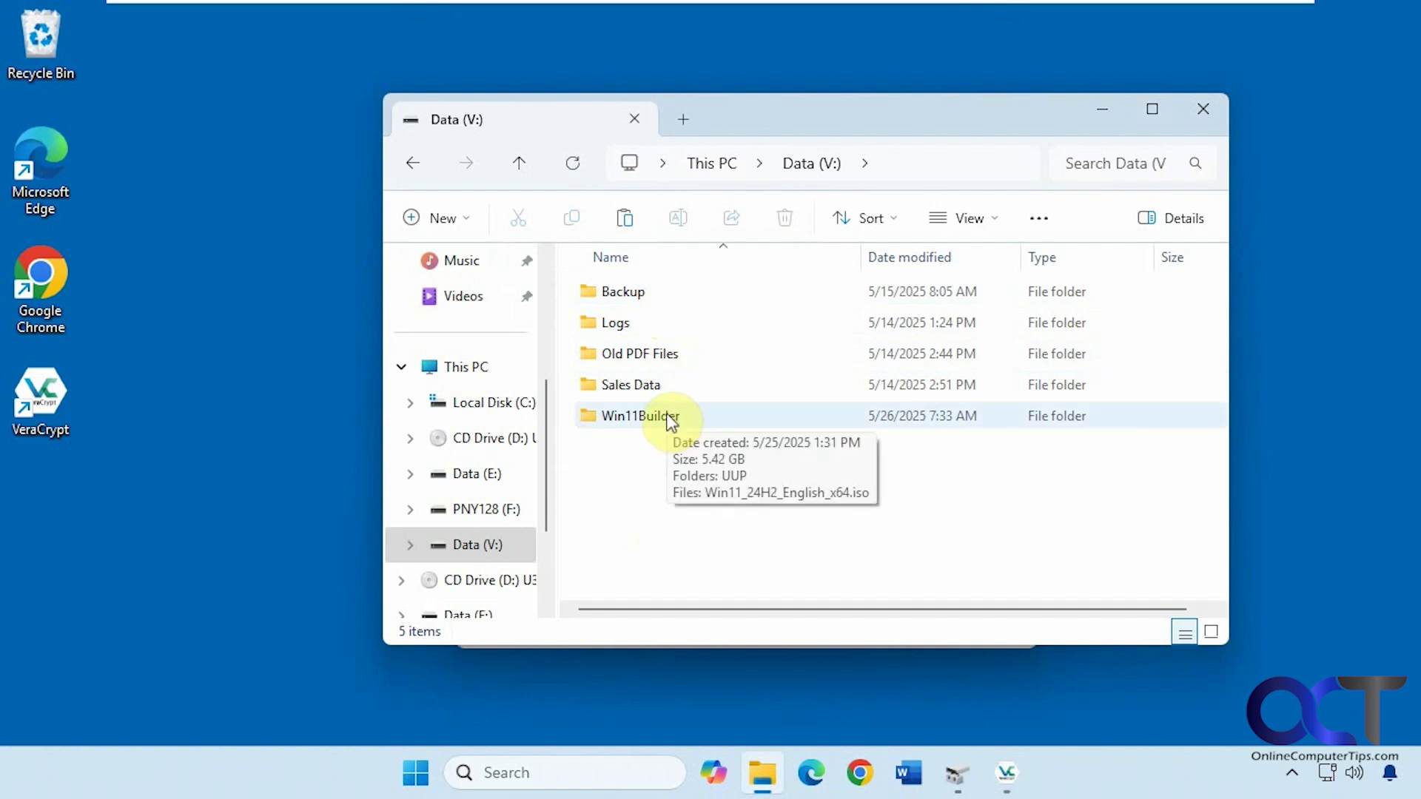
Switch to the second Windows account and sign in with its PIN.
left_click(415, 774)
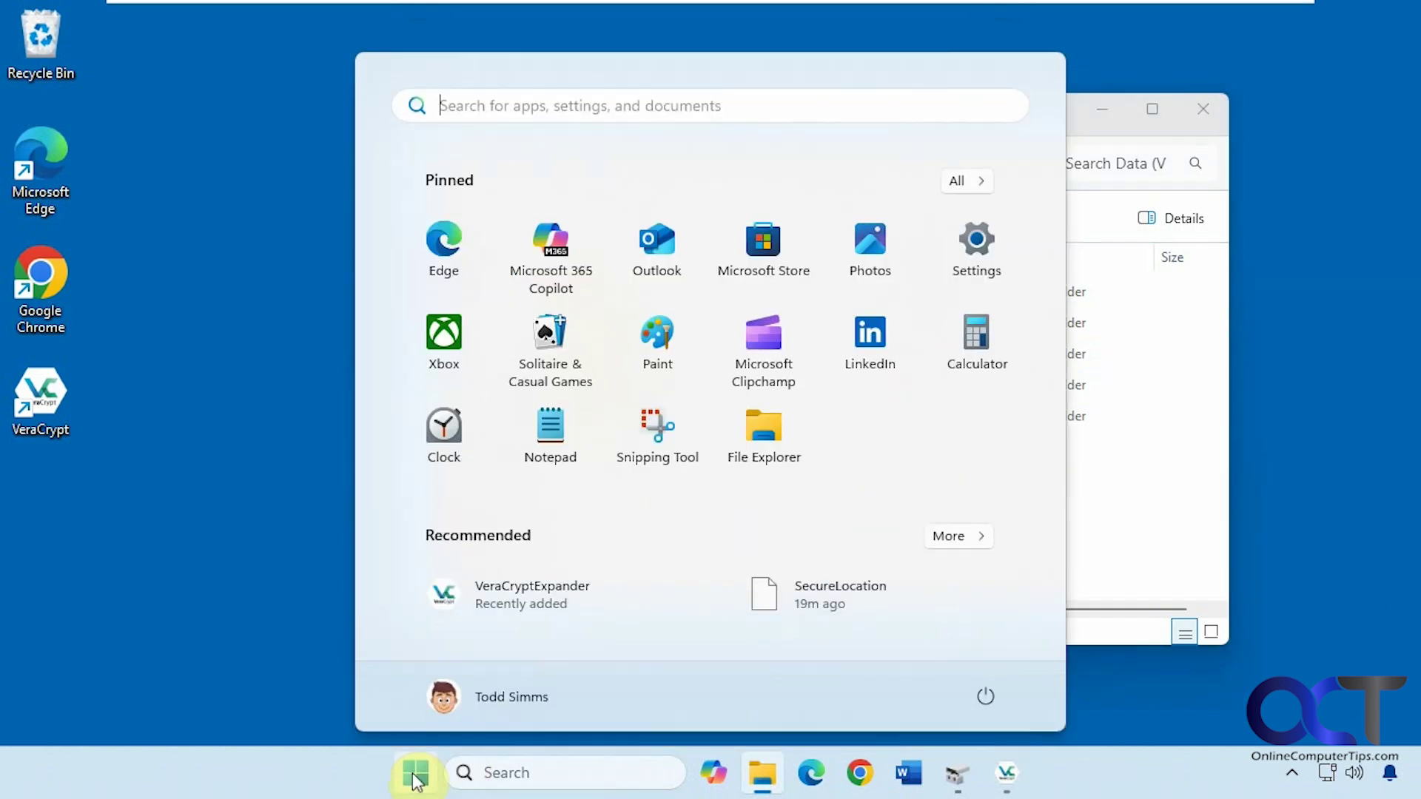
left_click(518, 704)
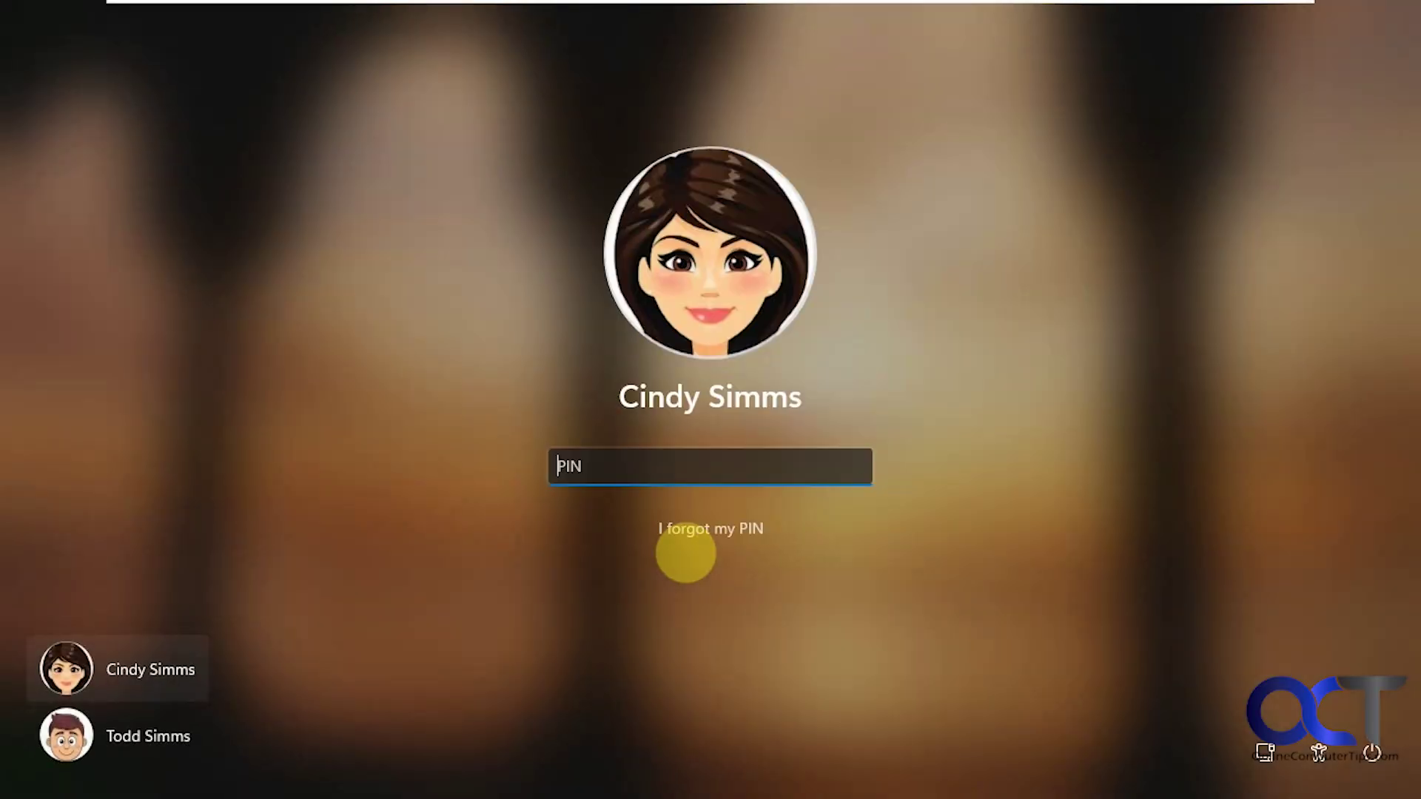
type("1234")
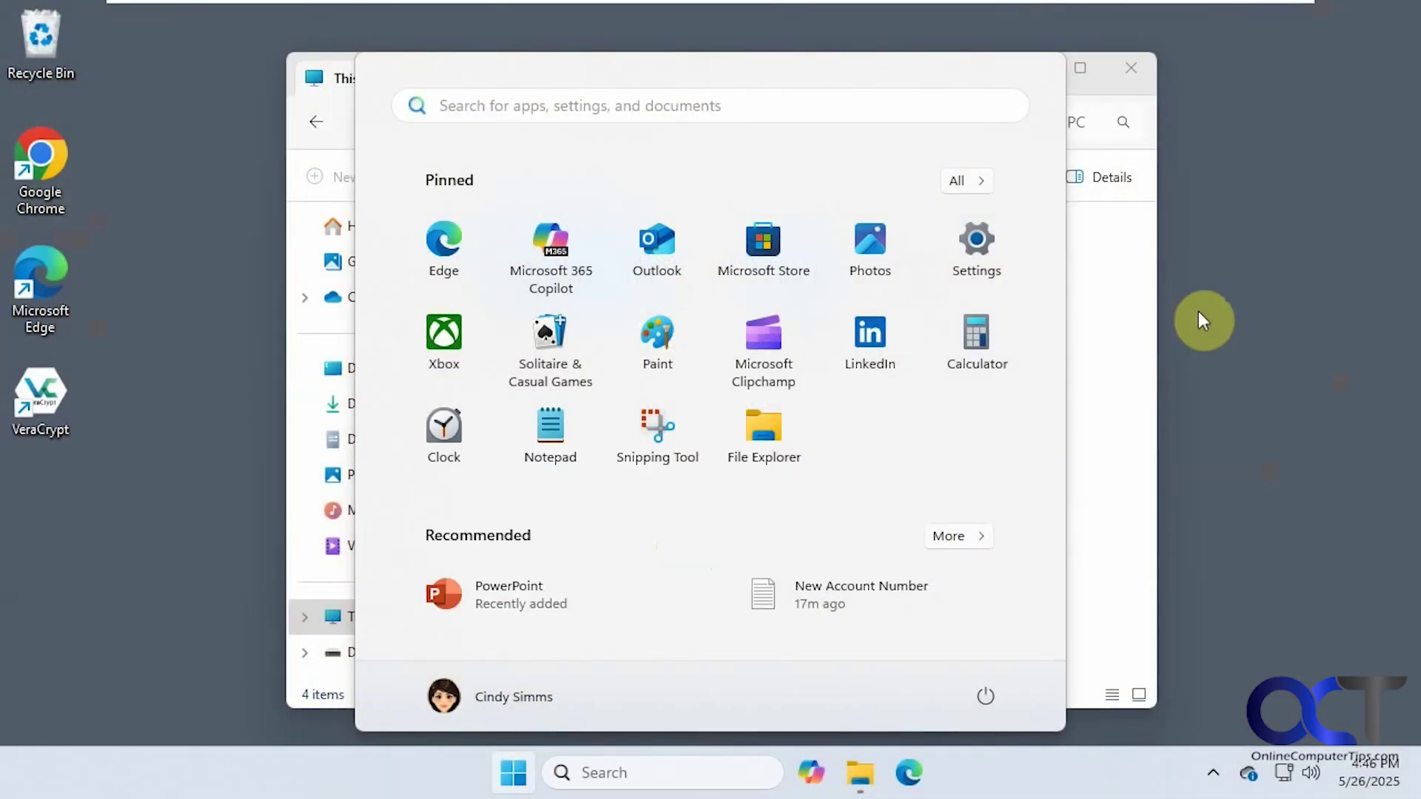
left_click(1132, 72)
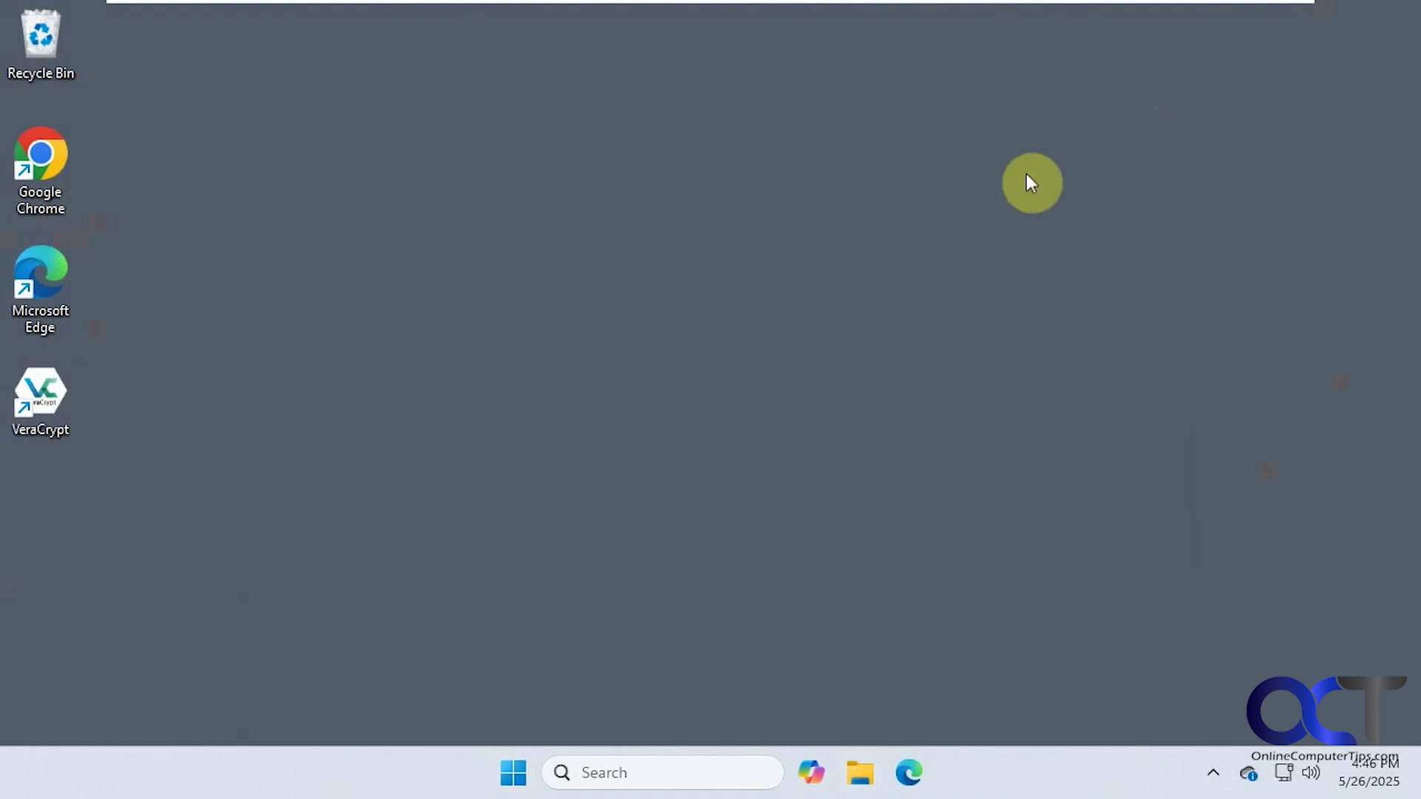
On the second account, confirm Data (E:) is inaccessible and open Data (V:) with its folders.
left_click(859, 772)
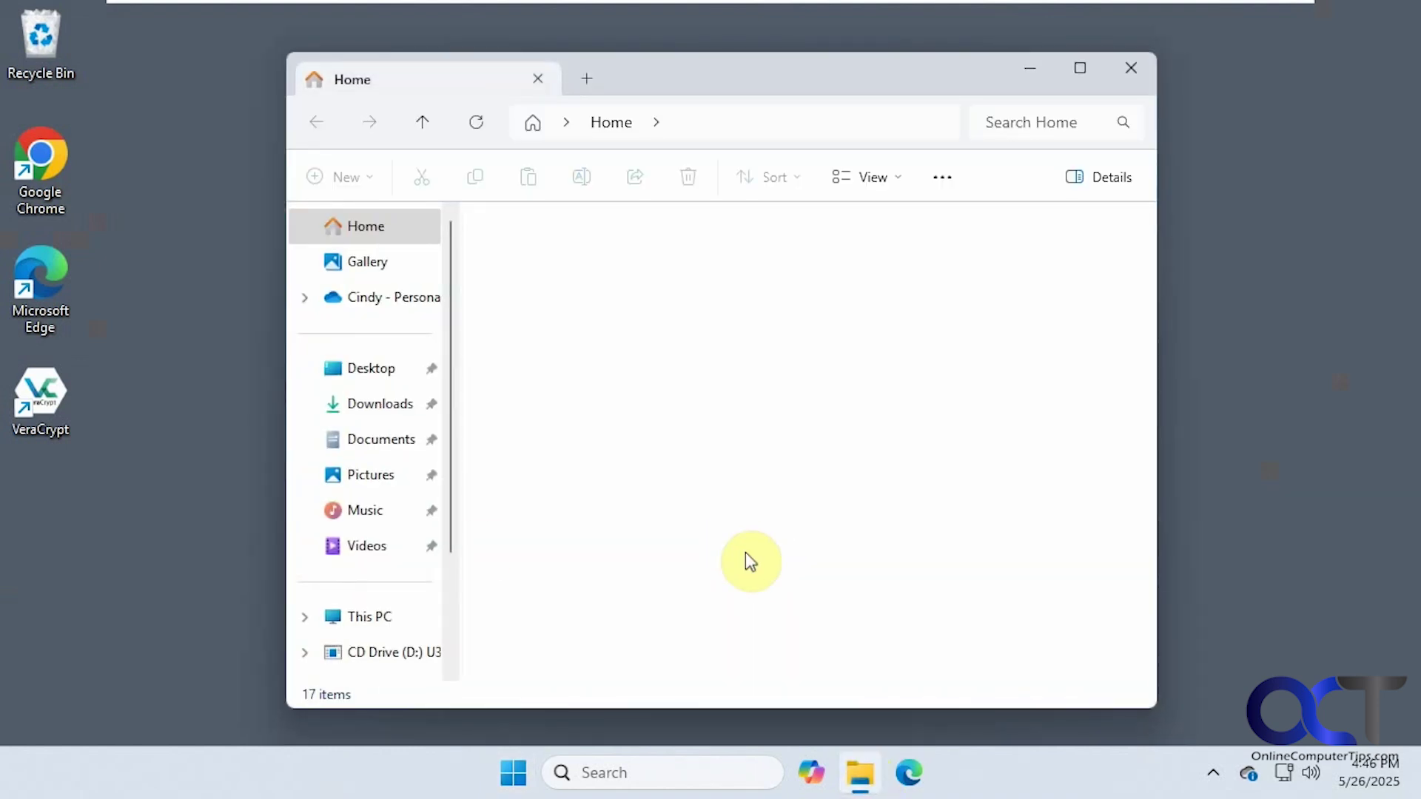
left_click(367, 617)
left_click(601, 339)
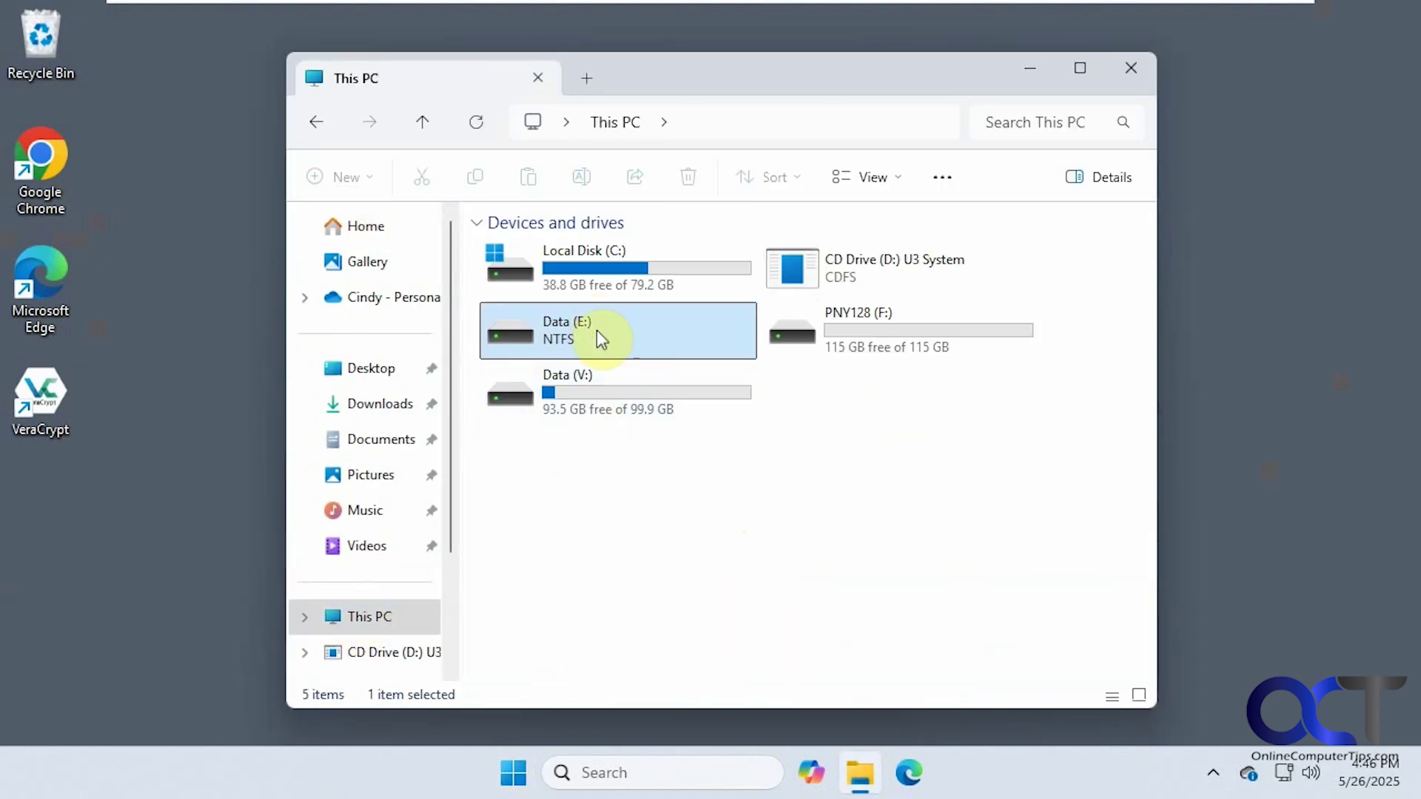
double_click(577, 330)
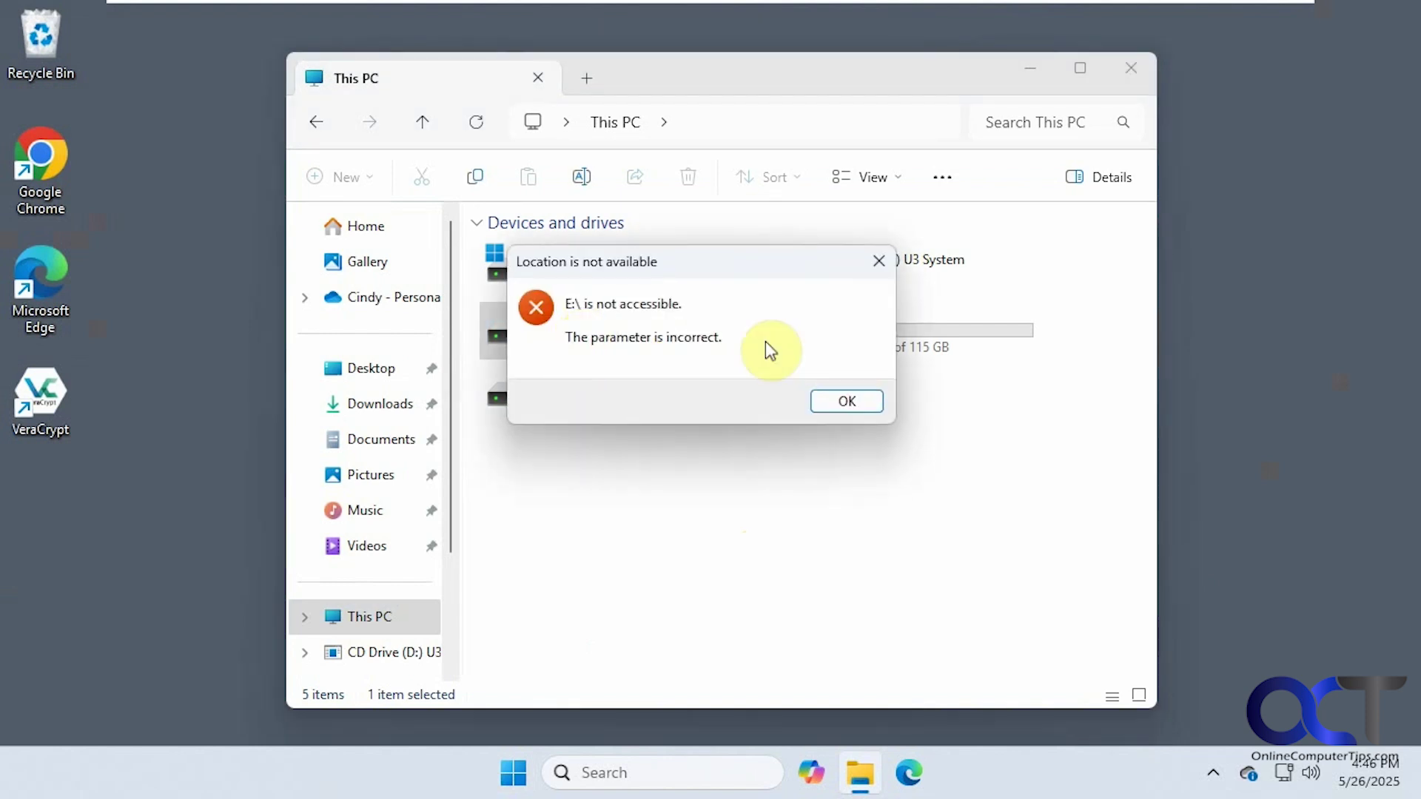
left_click(876, 261)
double_click(660, 389)
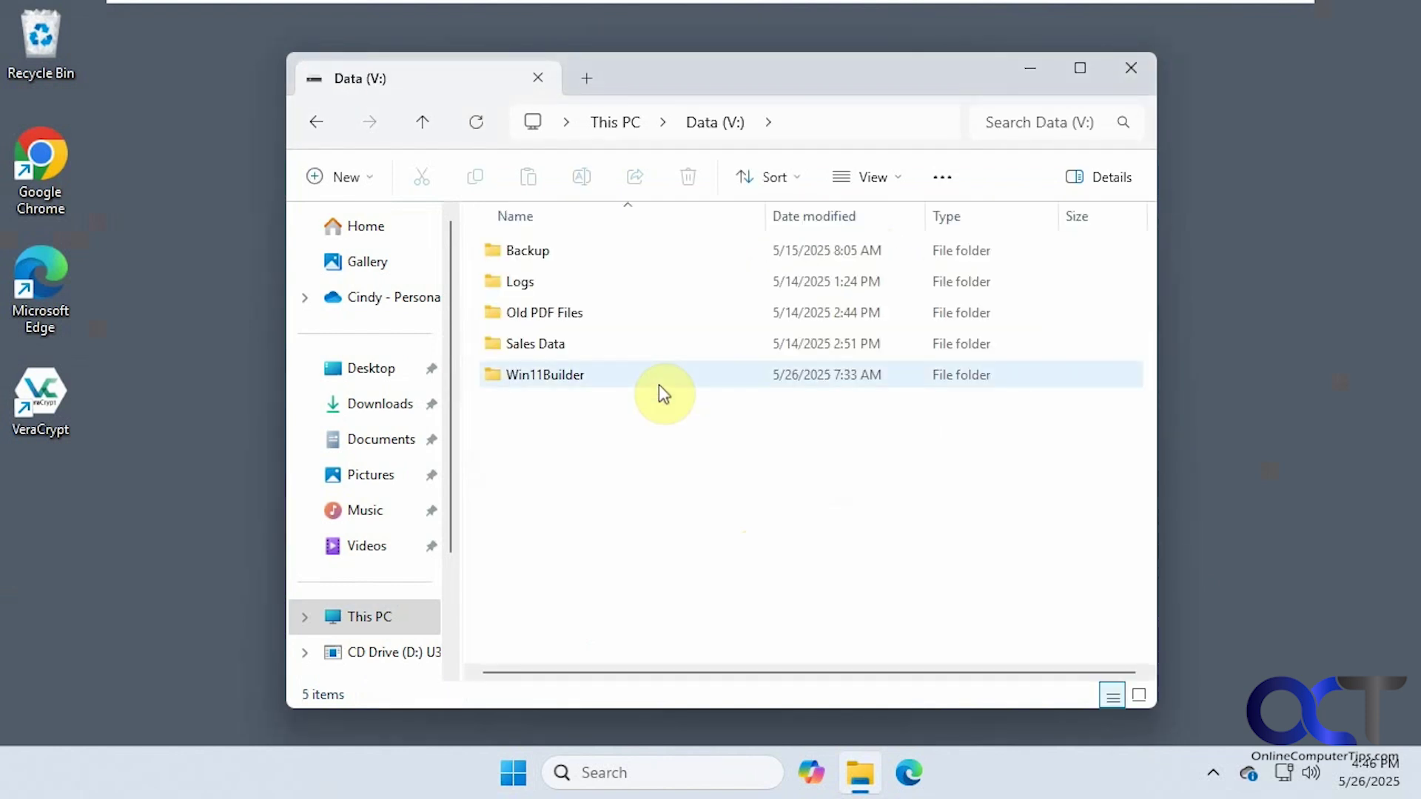
Close File Explorer and switch back to the other user account.
left_click(1128, 73)
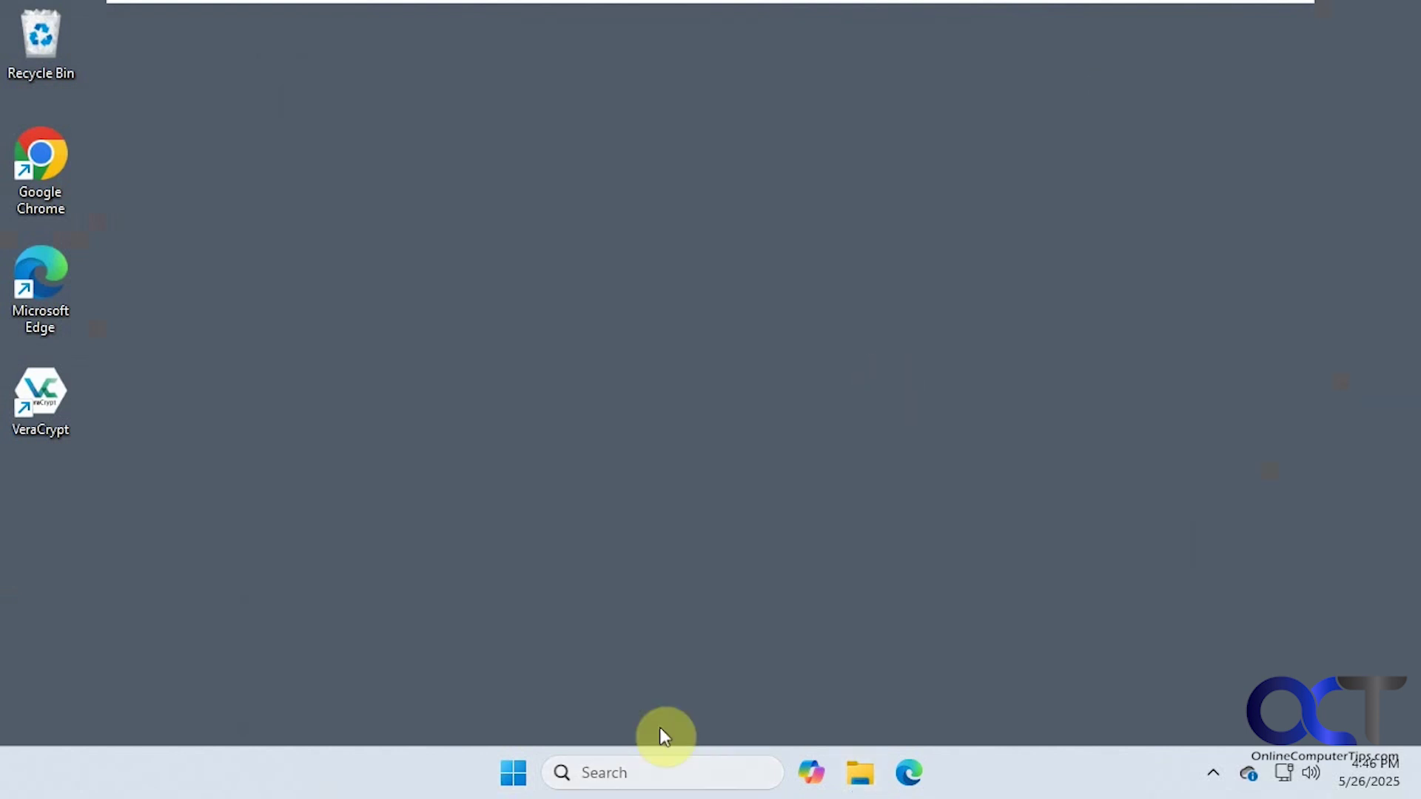
left_click(521, 770)
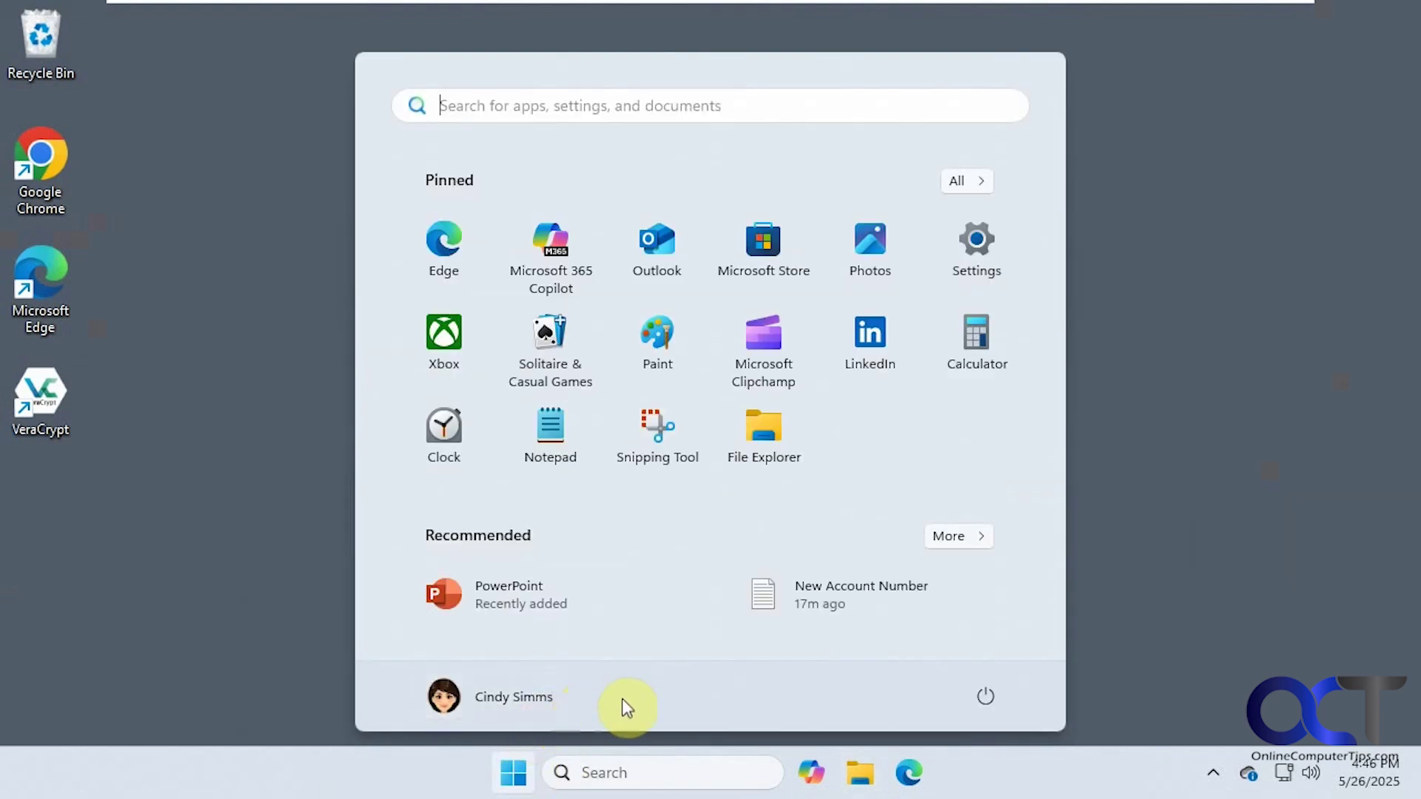
left_click(546, 700)
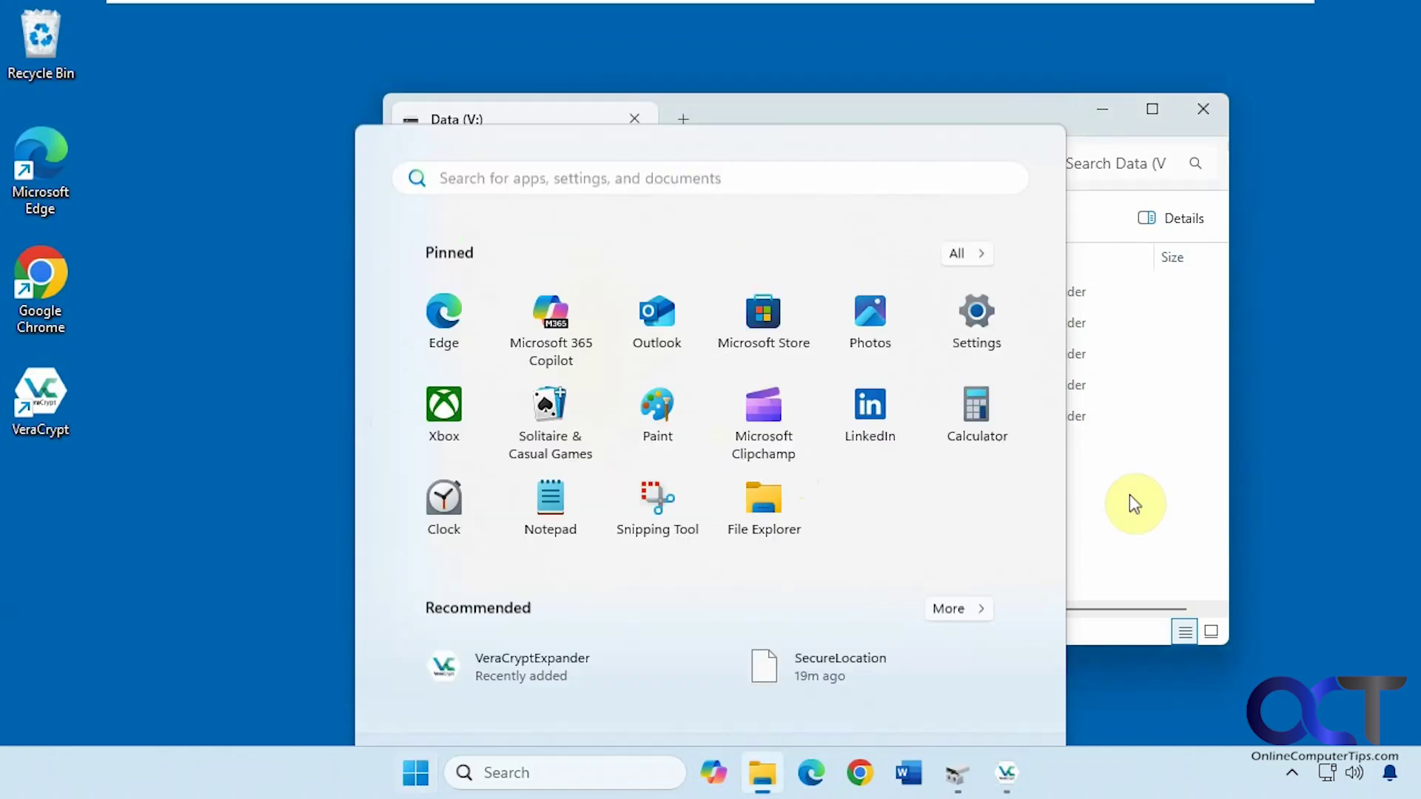
Start permanent decryption of mounted V: partition \Device\Harddisk1\Partition1, confirming both warnings.
left_click(1202, 109)
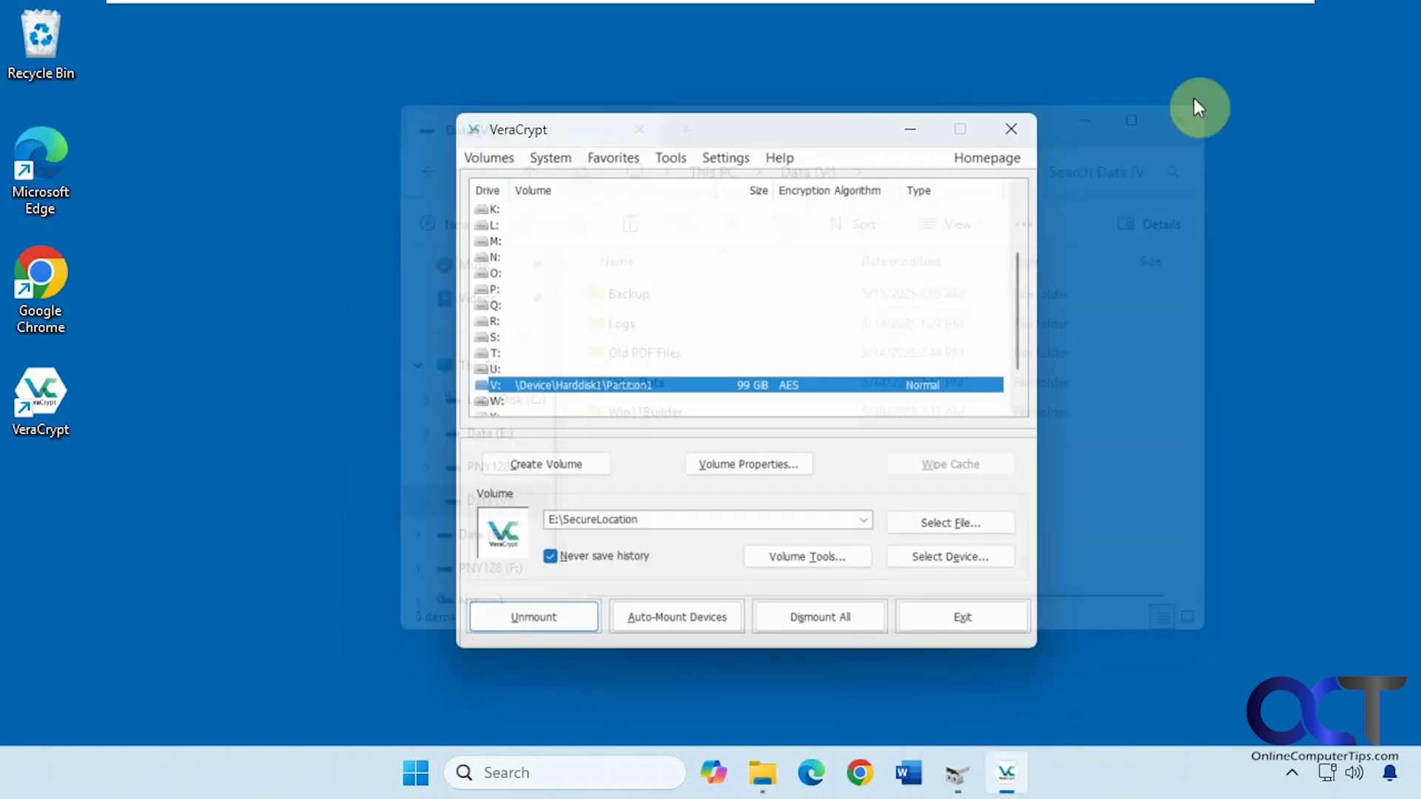
key("Tab")
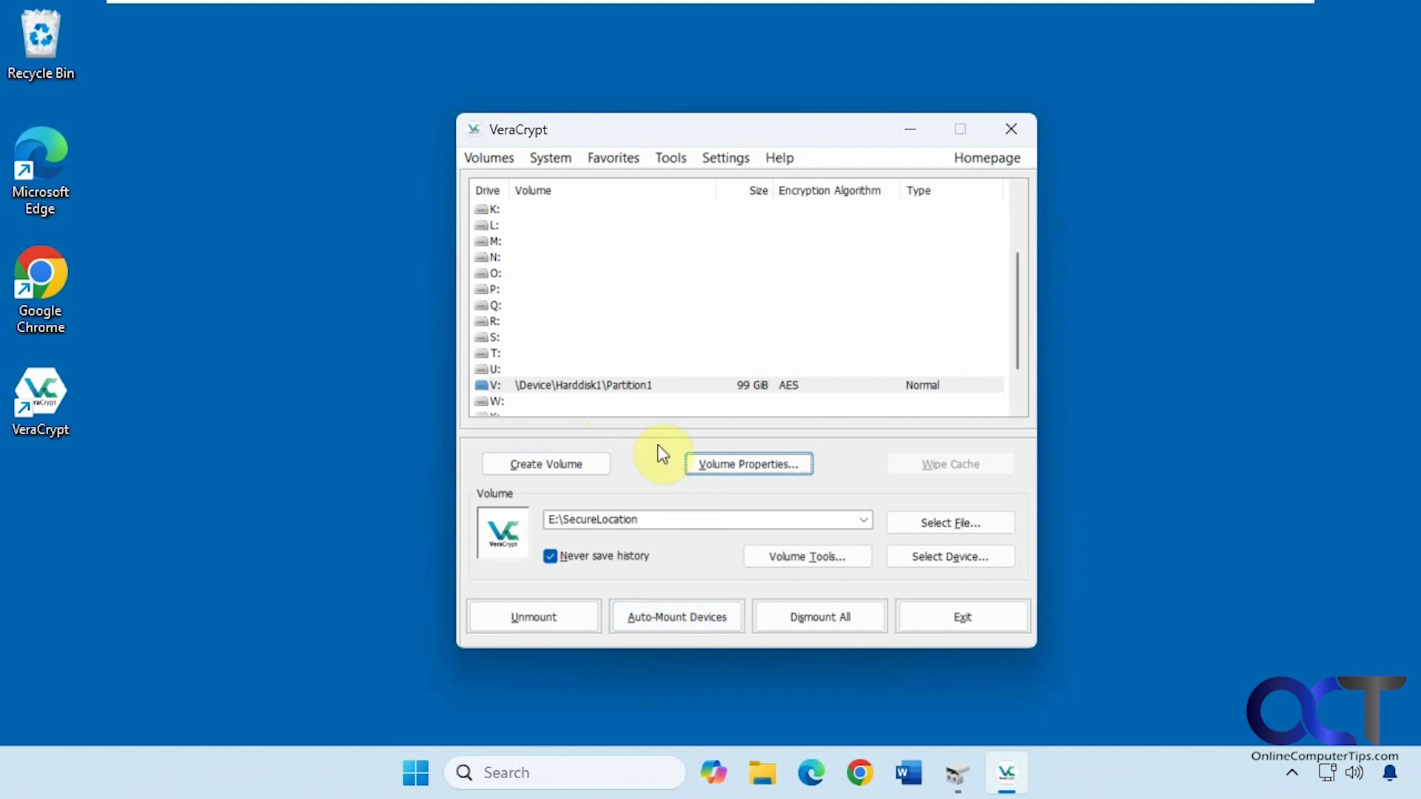
left_click(610, 385)
left_click(485, 155)
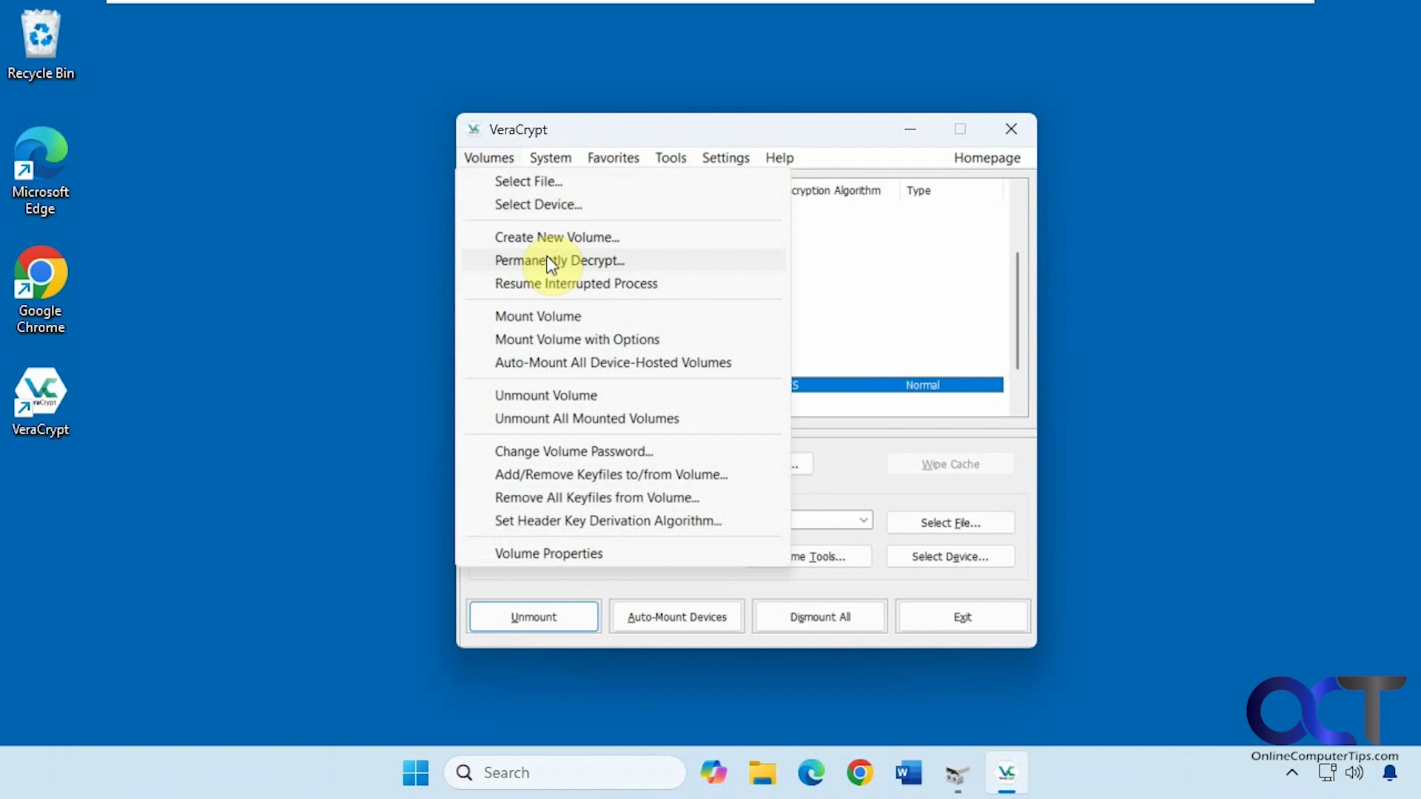
left_click(551, 261)
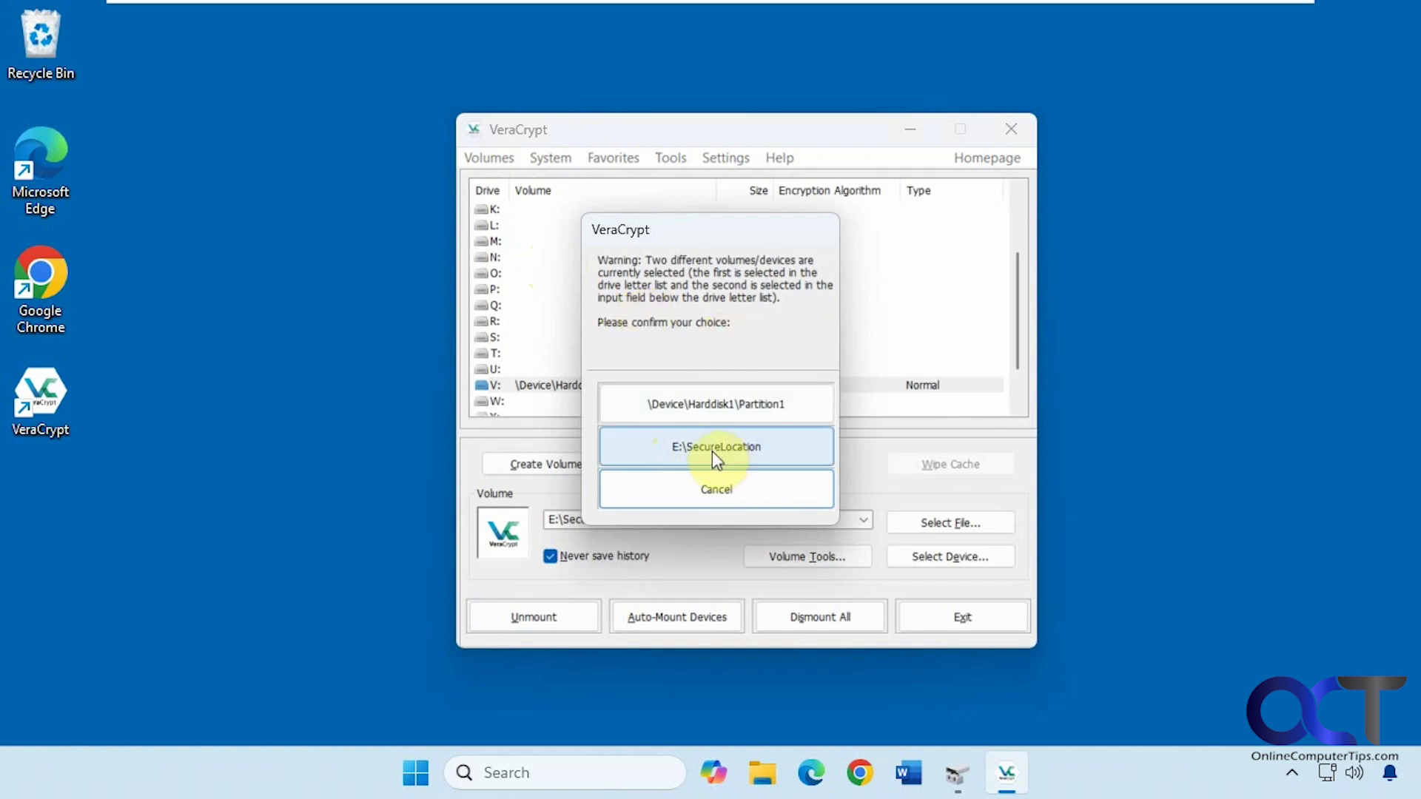
left_click(706, 408)
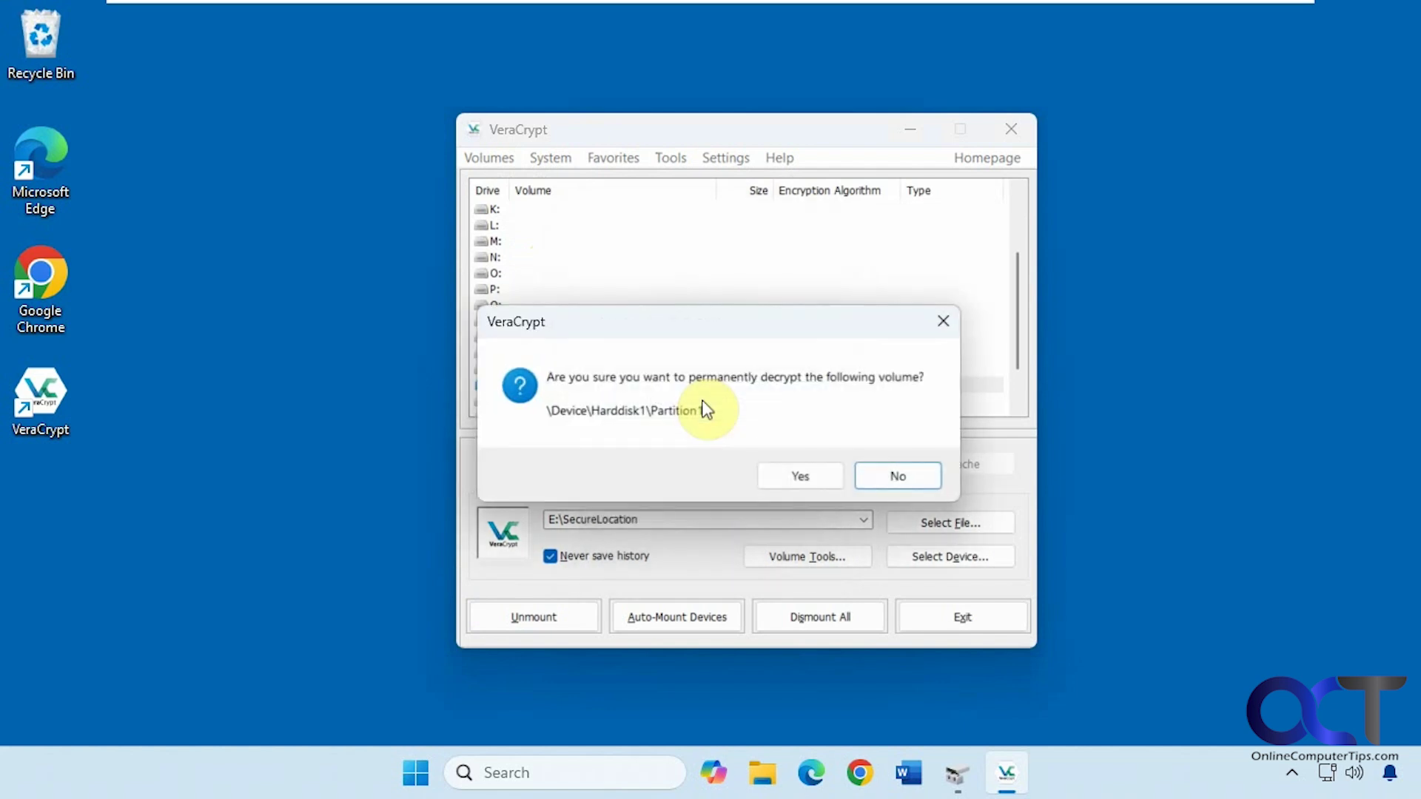
left_click(792, 479)
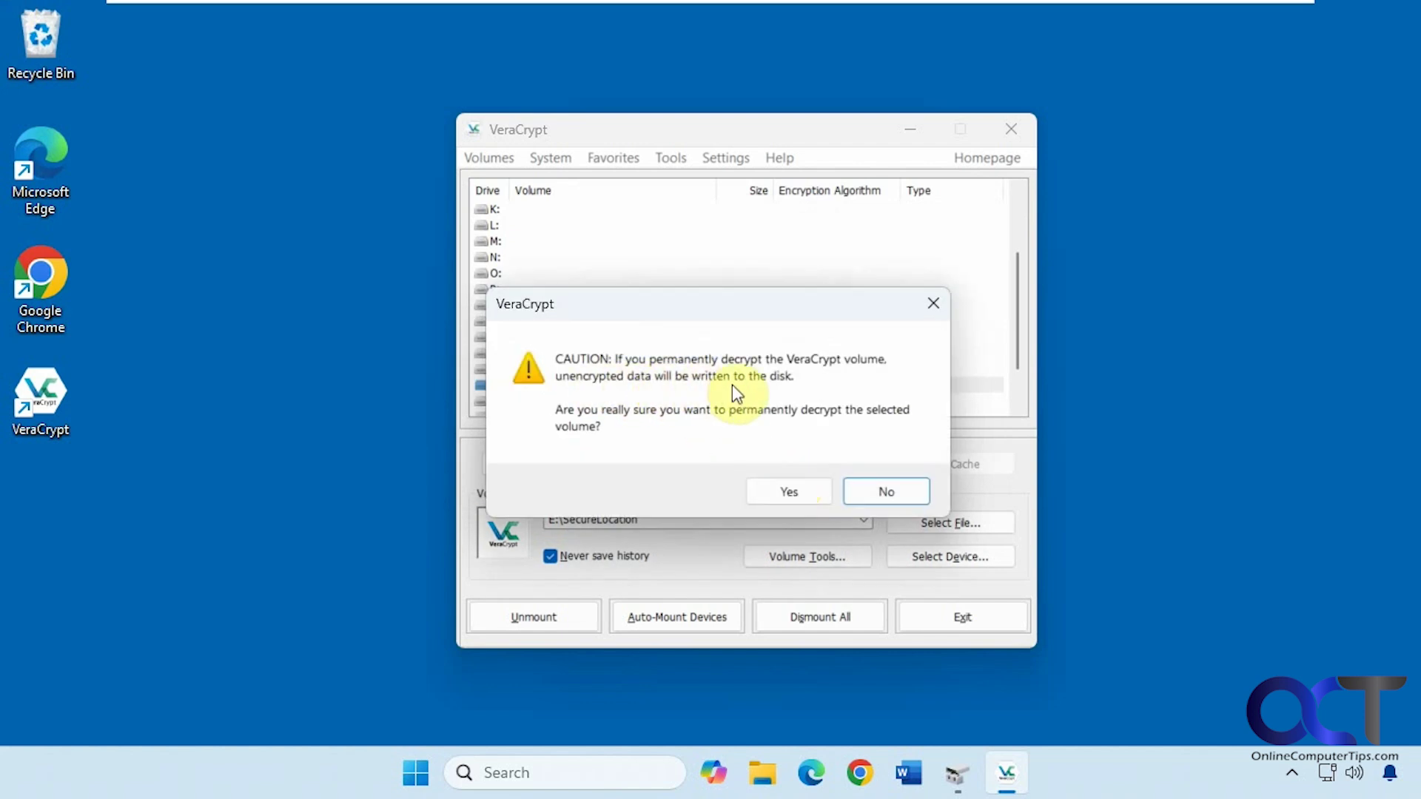
left_click(786, 491)
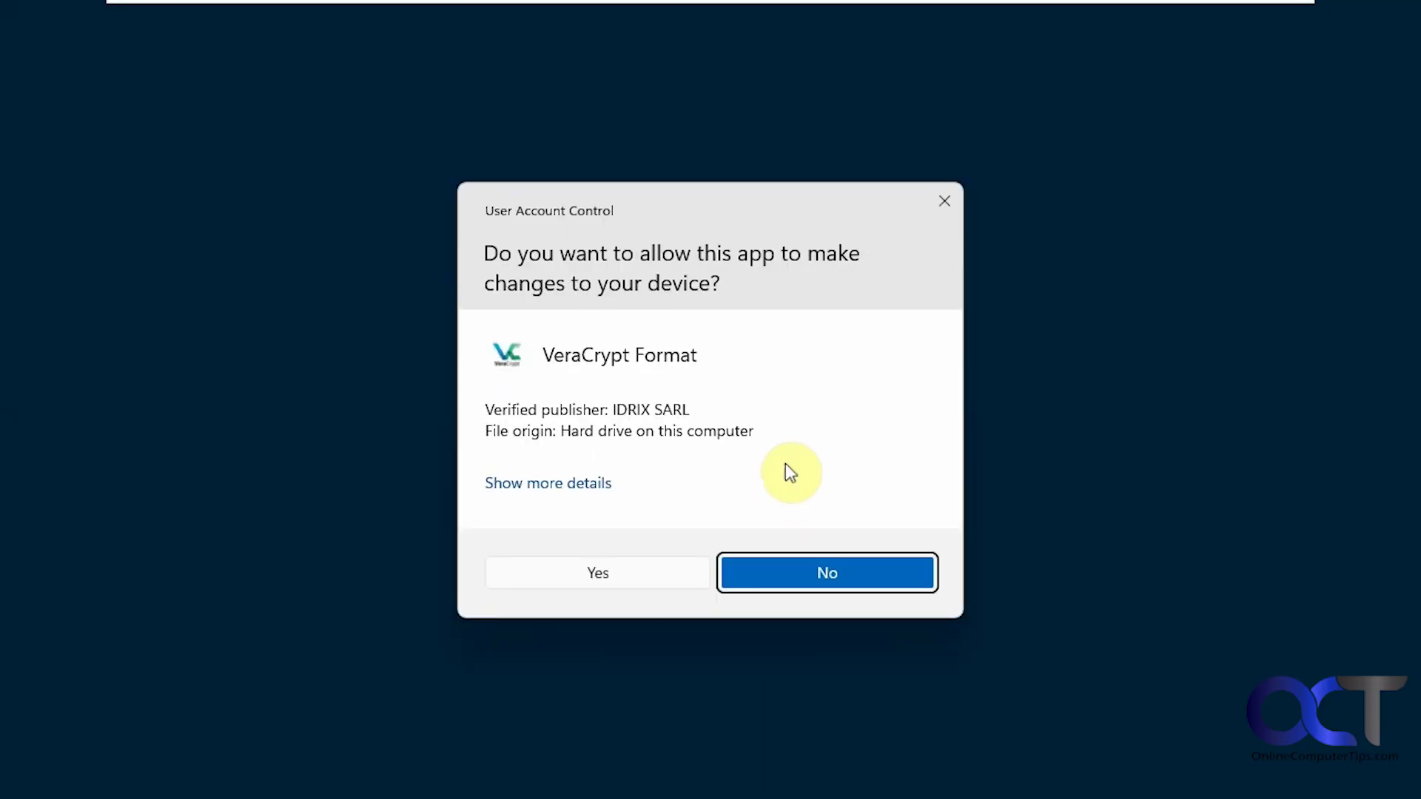
Approve the UAC prompt and submit the volume's password to the decryption wizard.
left_click(615, 570)
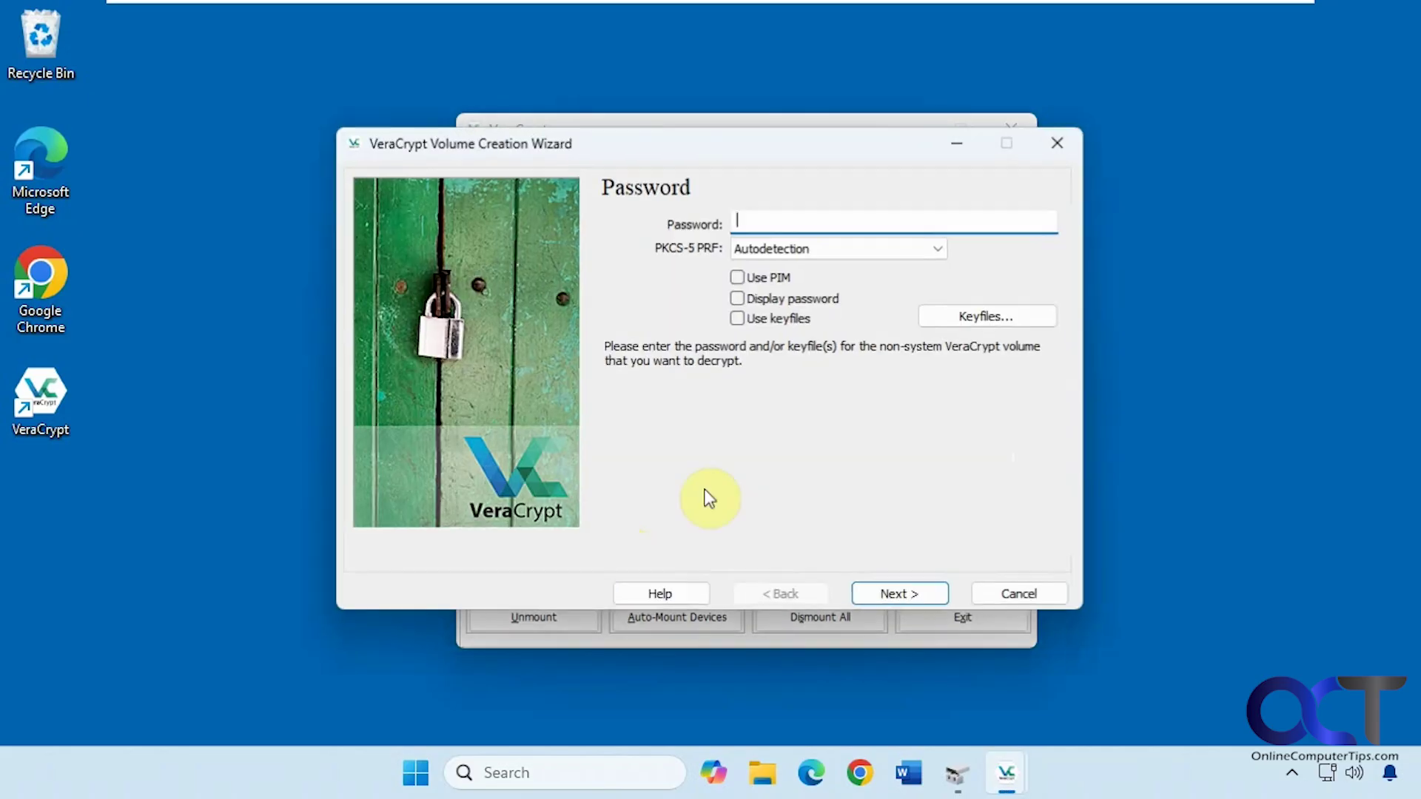
type("•••••••••")
left_click(922, 603)
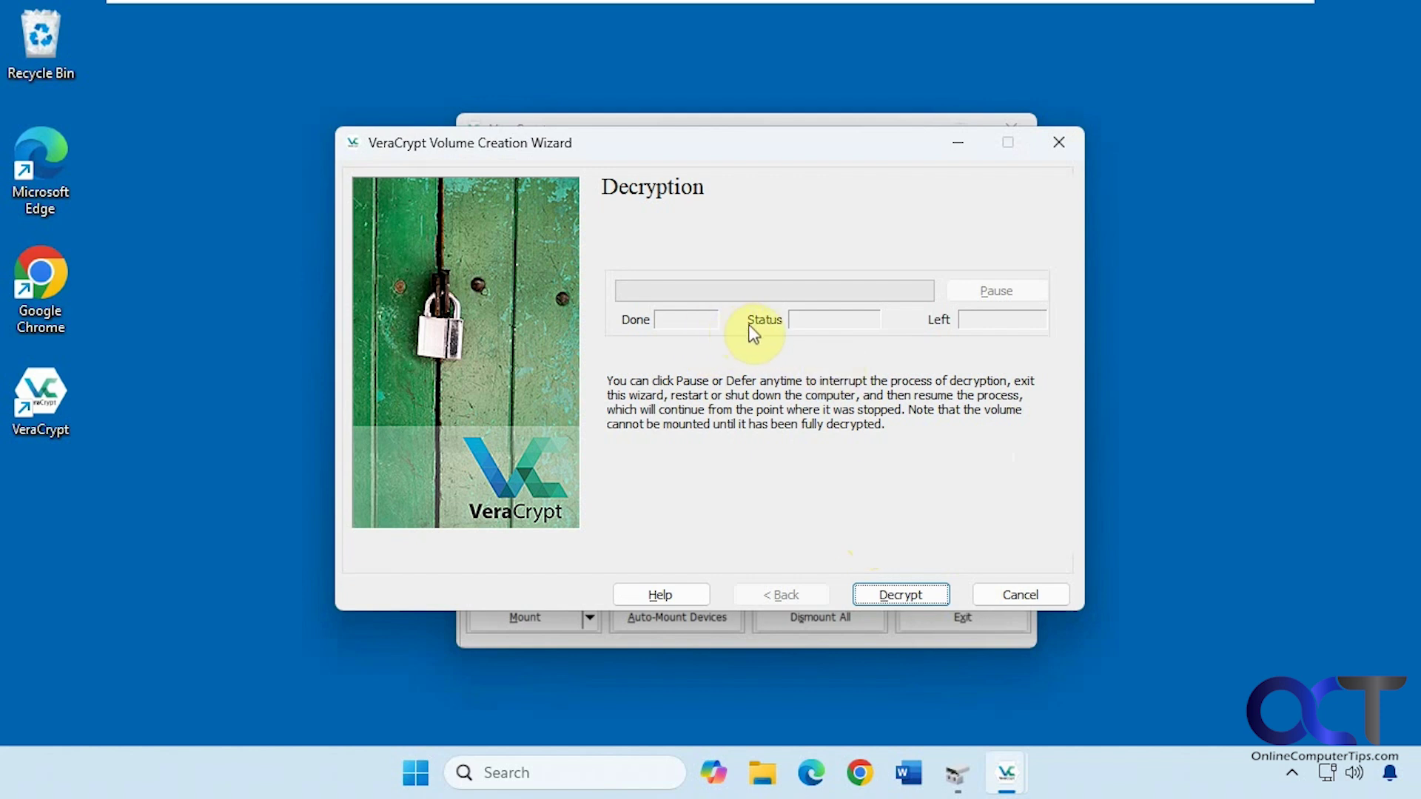
Decrypt partition E:, confirming the backup and start warnings, and acknowledge the completion.
left_click(896, 594)
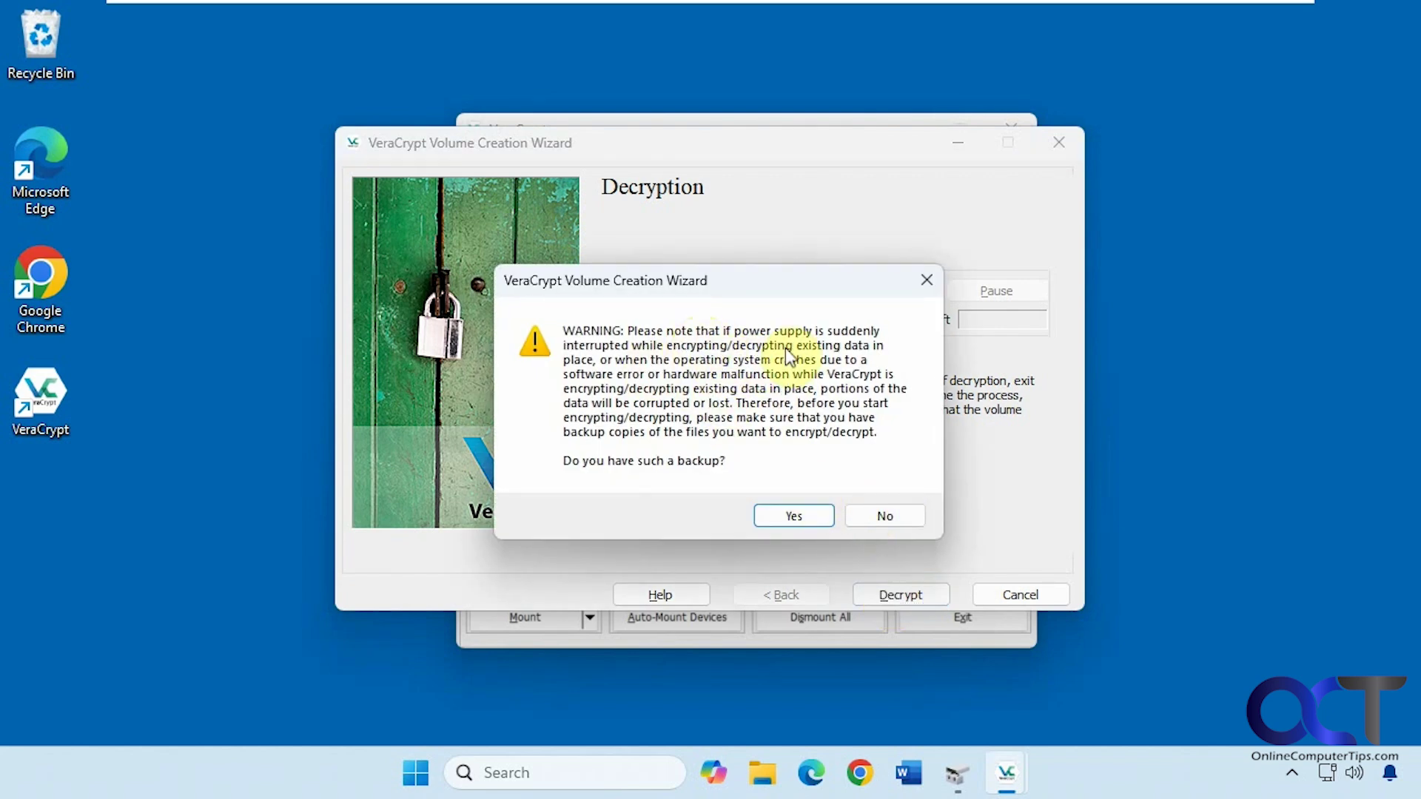
left_click(787, 518)
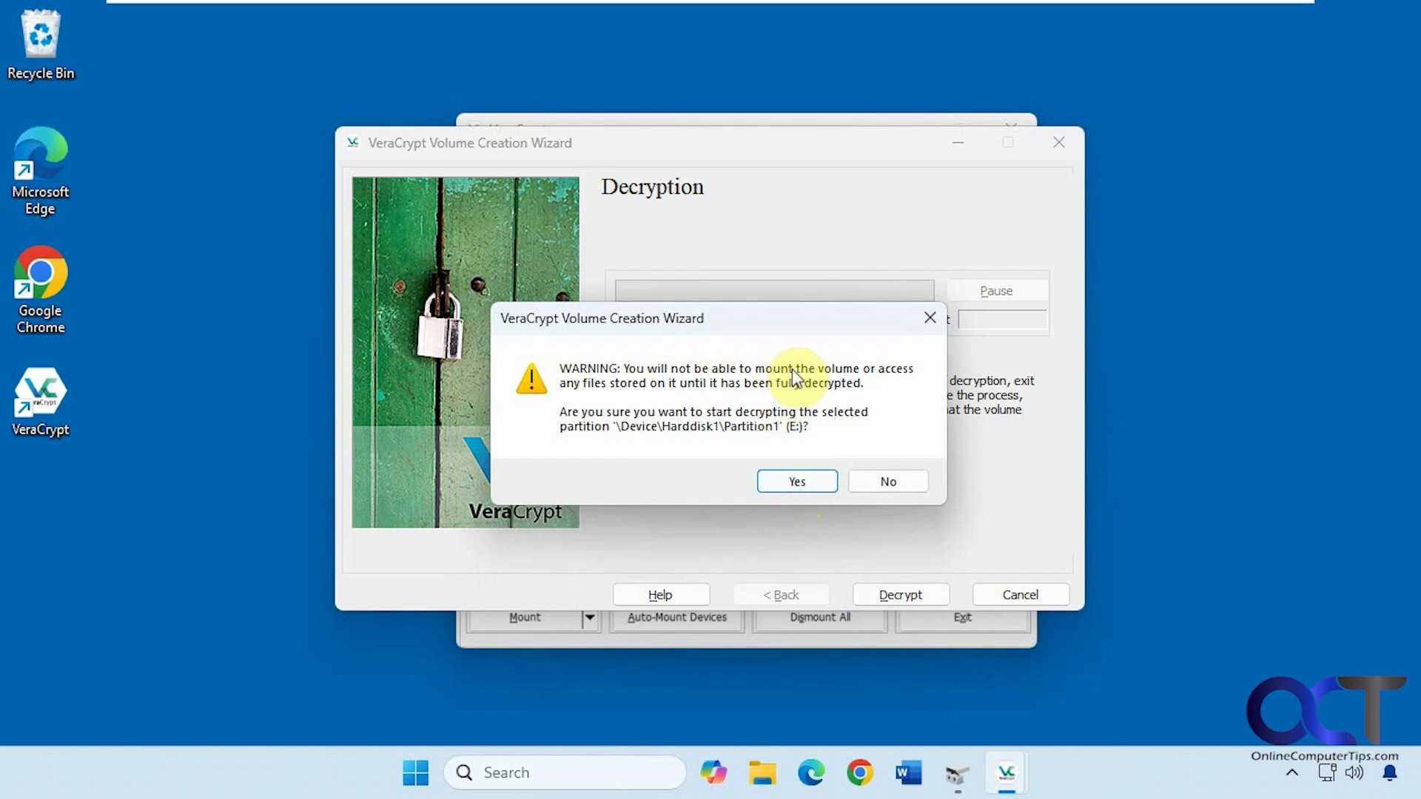
left_click(794, 479)
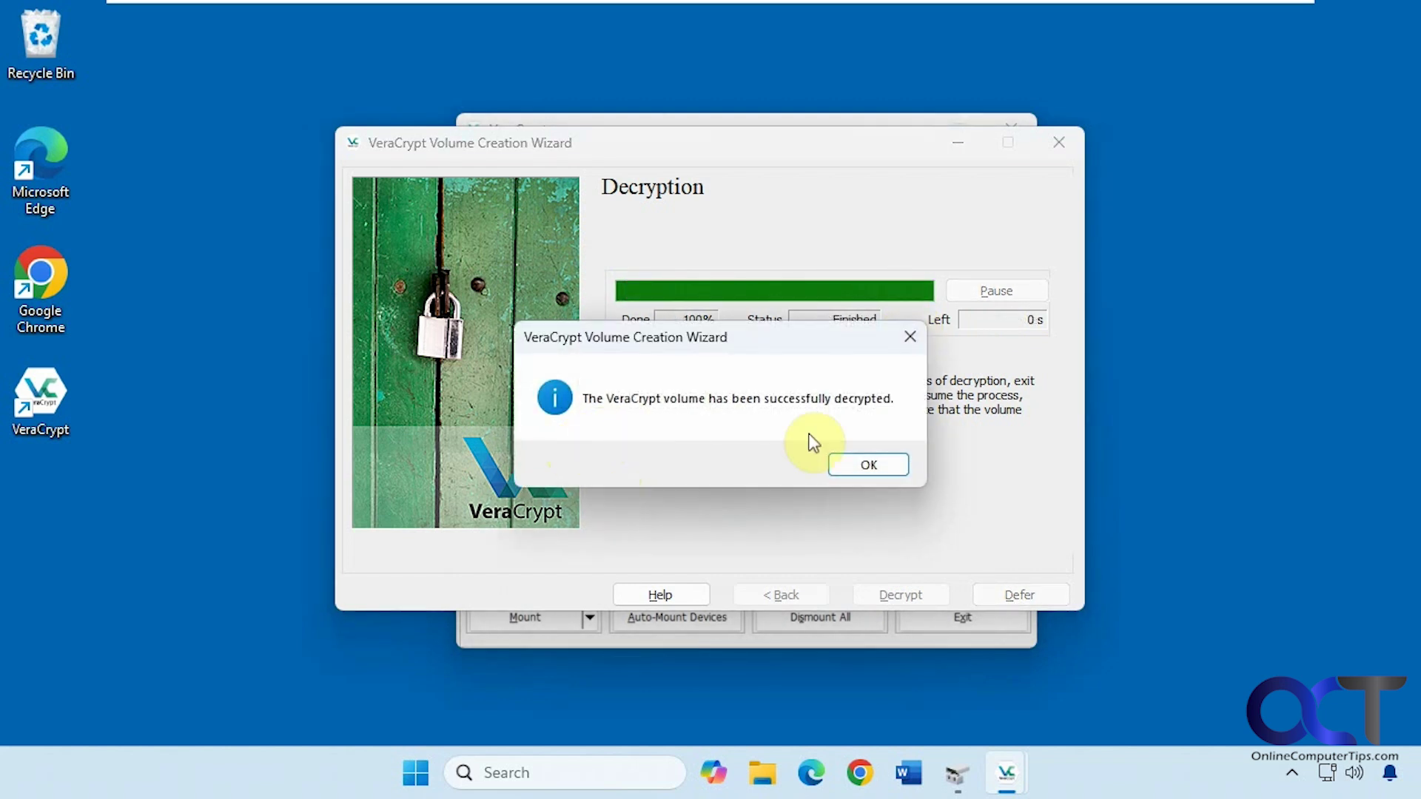
left_click(869, 466)
Close the decryption wizard and verify Data (E:) opens with its five folders, then return to This PC.
left_click(893, 595)
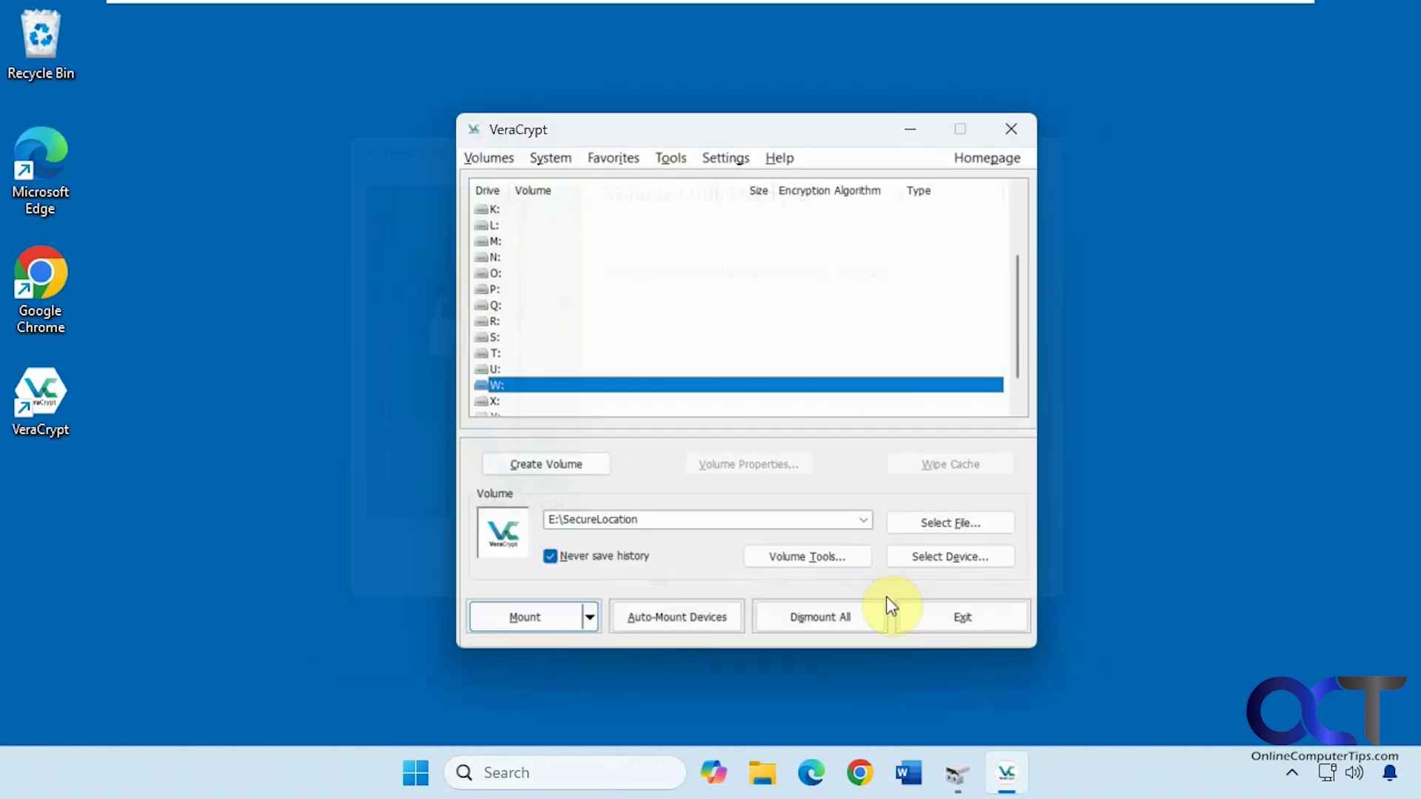
left_click(762, 772)
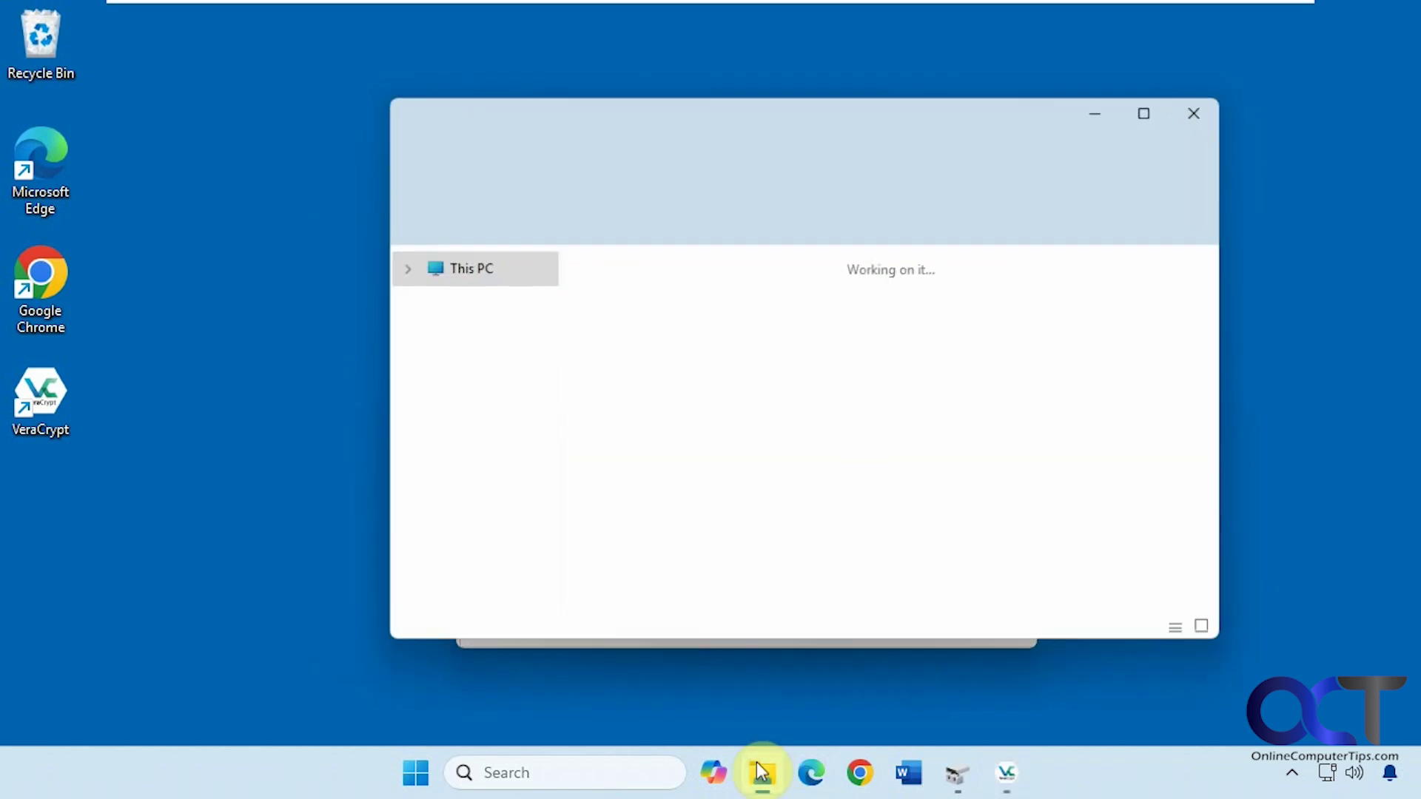
double_click(601, 332)
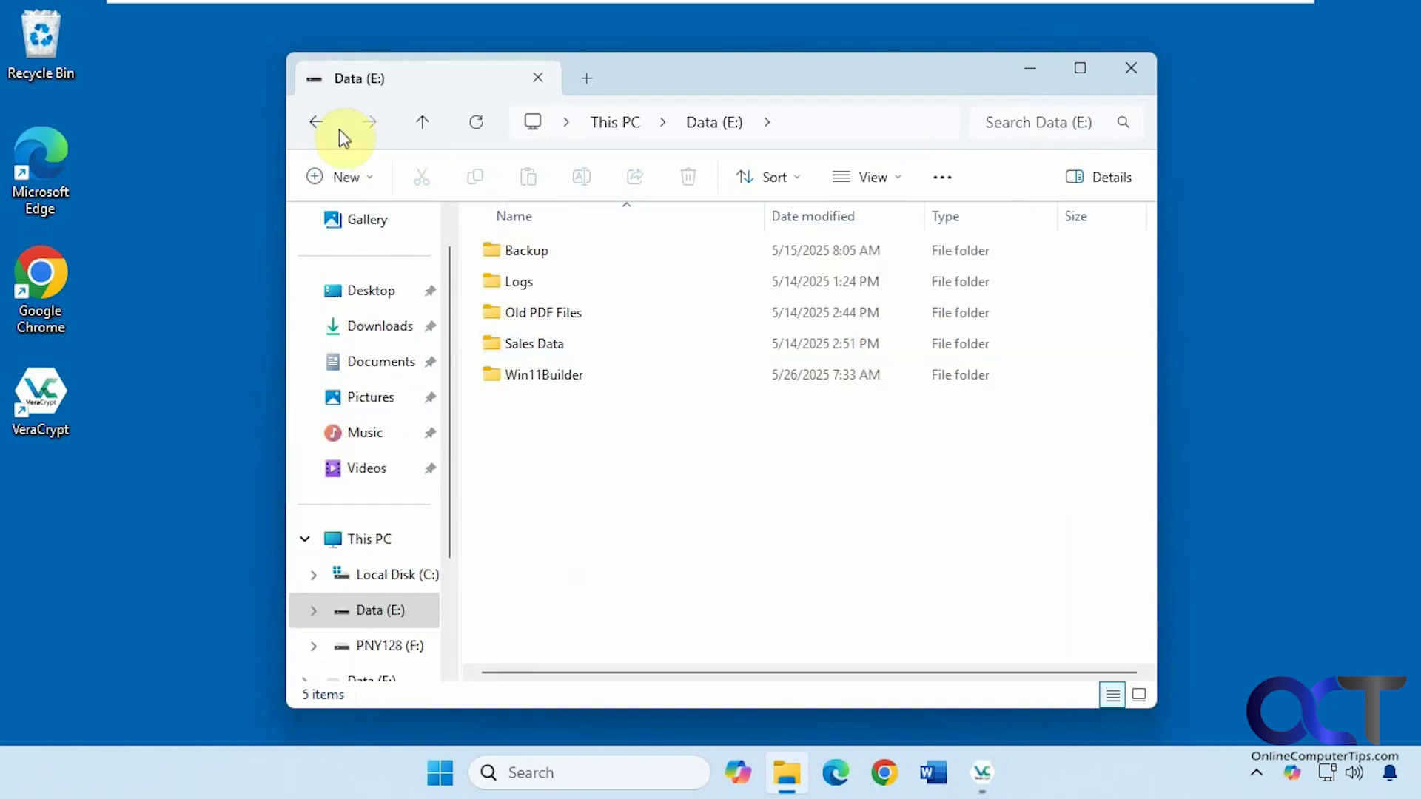
left_click(315, 123)
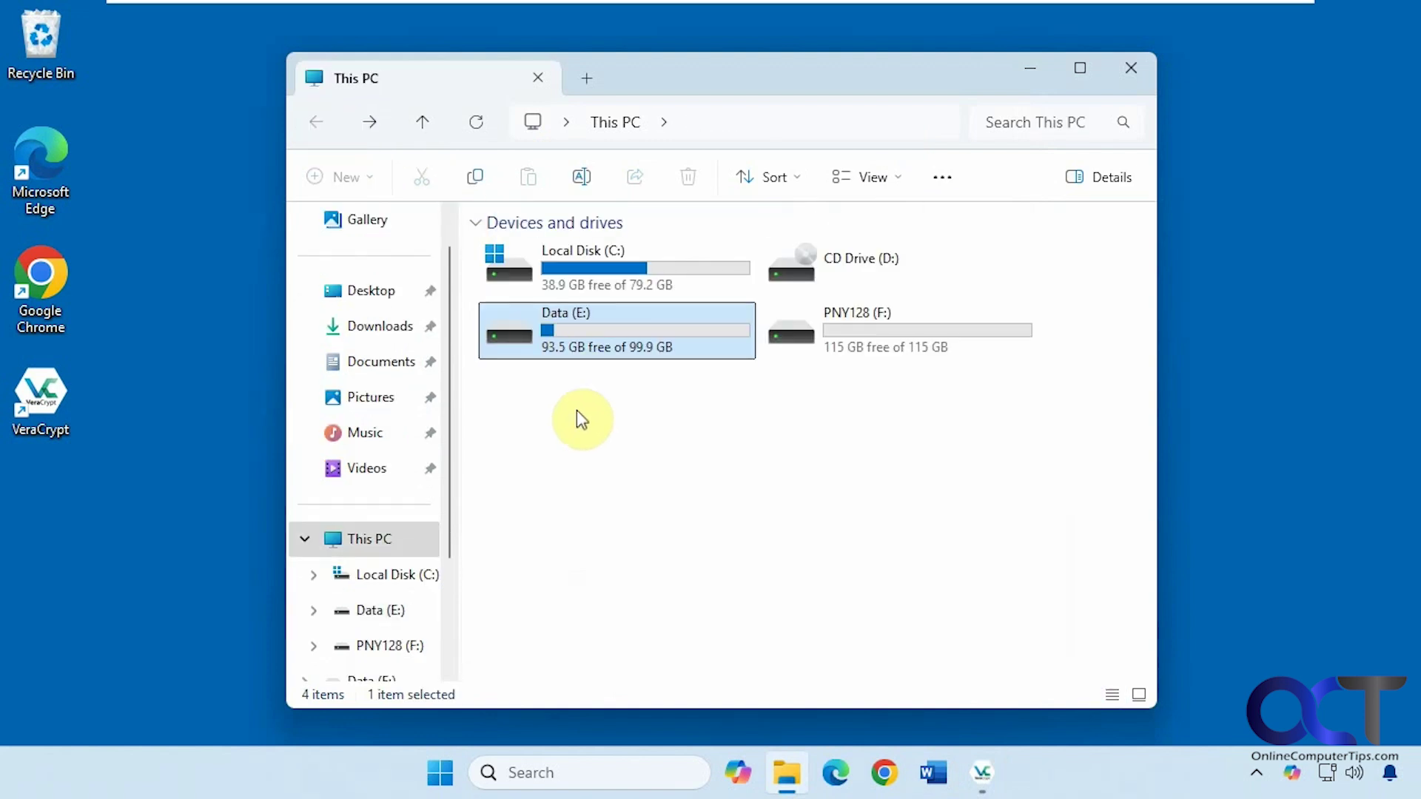